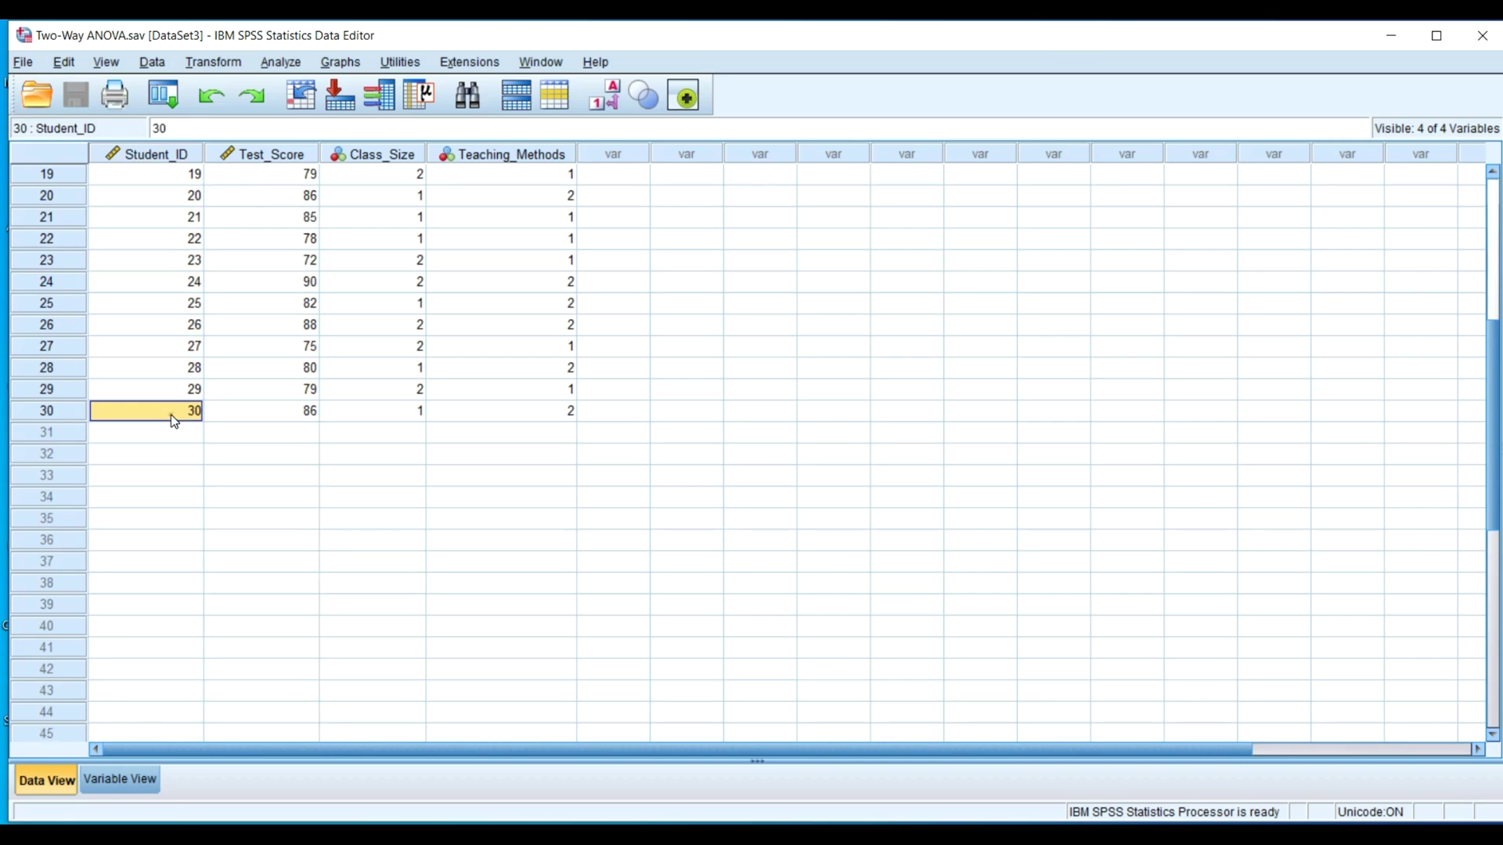
# - Examine the Test_Score column in the data from the first student record through the last
pyautogui.scroll(4, 173, 411)
pyautogui.click(287, 159)
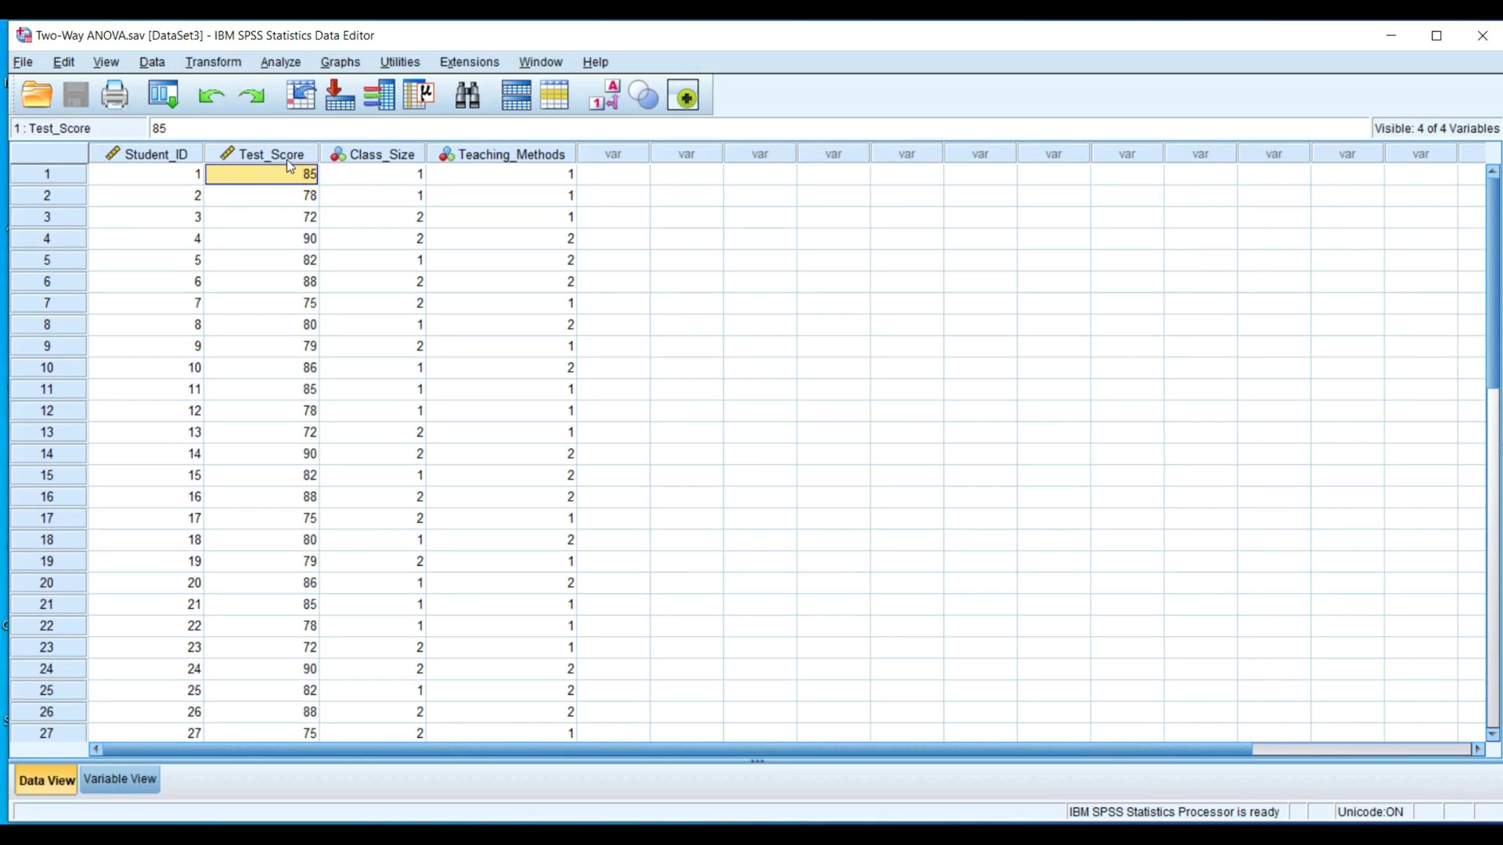
pyautogui.scroll(-5, 282, 227)
pyautogui.scroll(5, 282, 227)
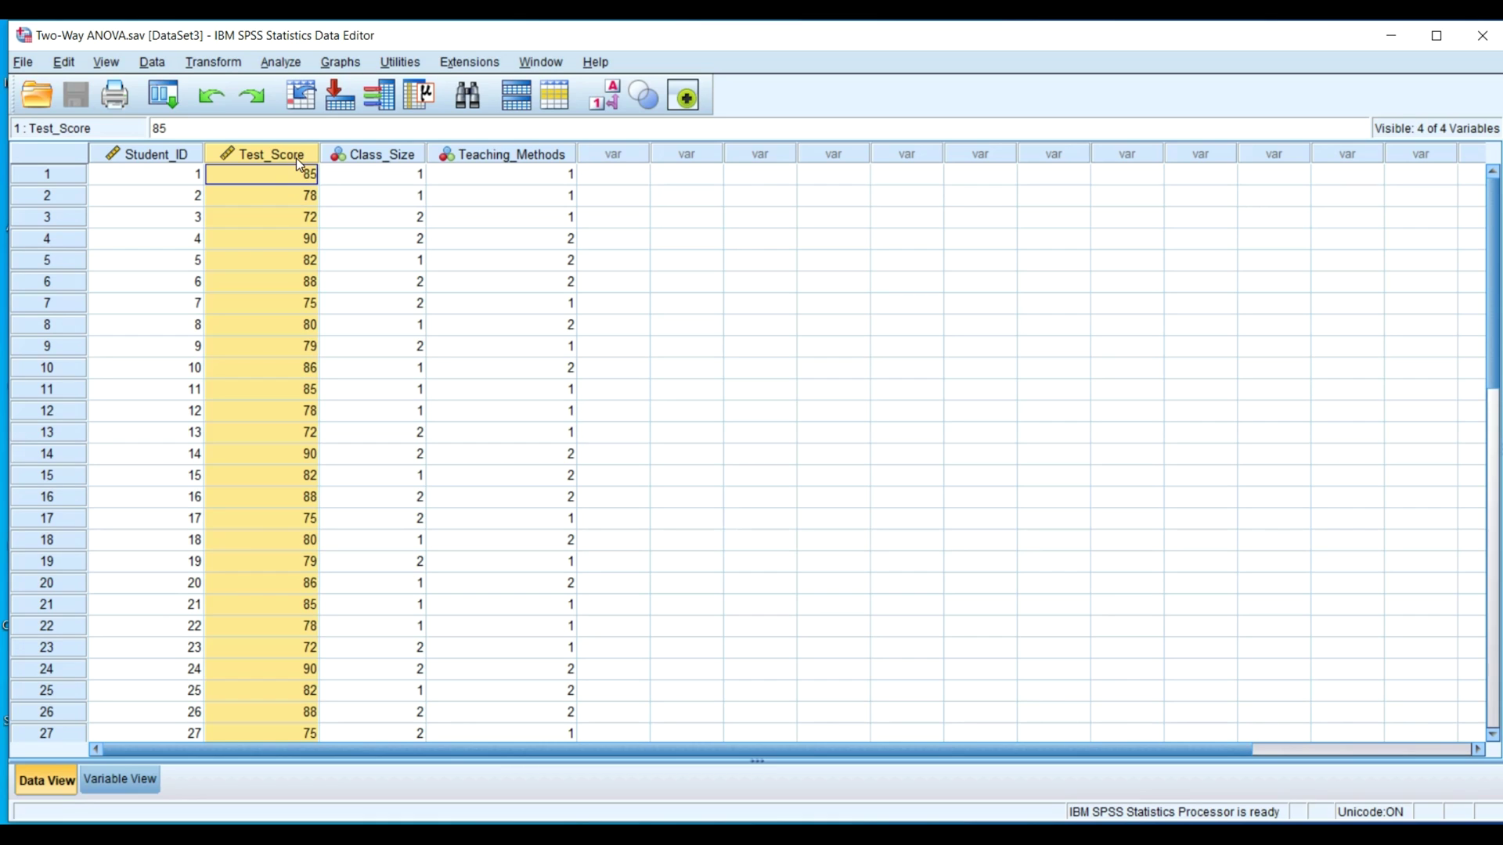
pyautogui.scroll(-4, 266, 235)
pyautogui.scroll(4, 267, 235)
# - Switch to the PowerPoint presentation and review the independent and dependent variables described on slide 2
pyautogui.hotkey('alt', 'Tab')
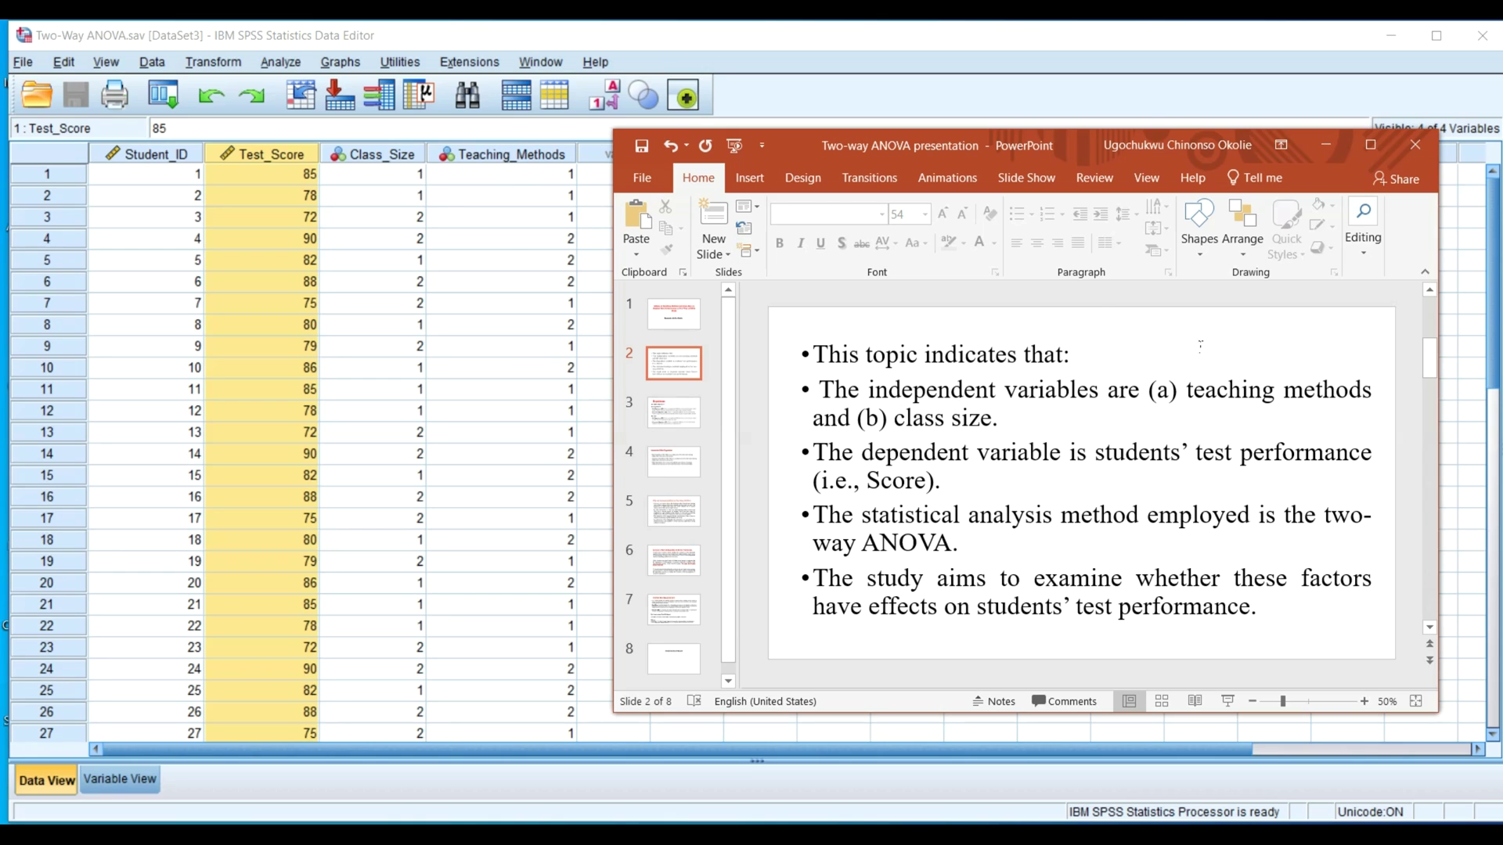
pyautogui.moveTo(1197, 383); pyautogui.dragTo(1348, 400)
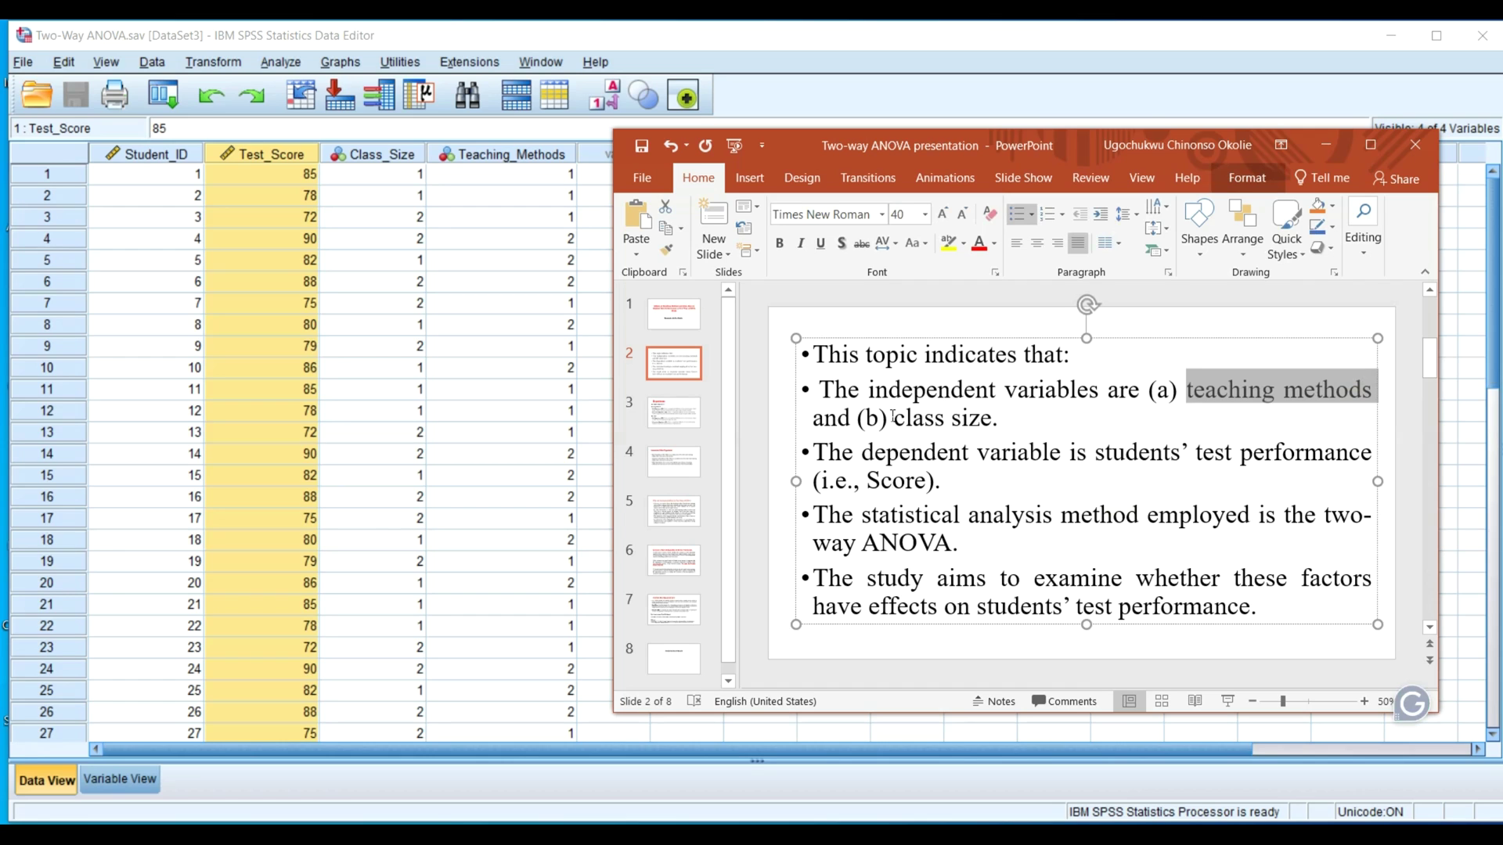
pyautogui.moveTo(894, 419); pyautogui.dragTo(1004, 420)
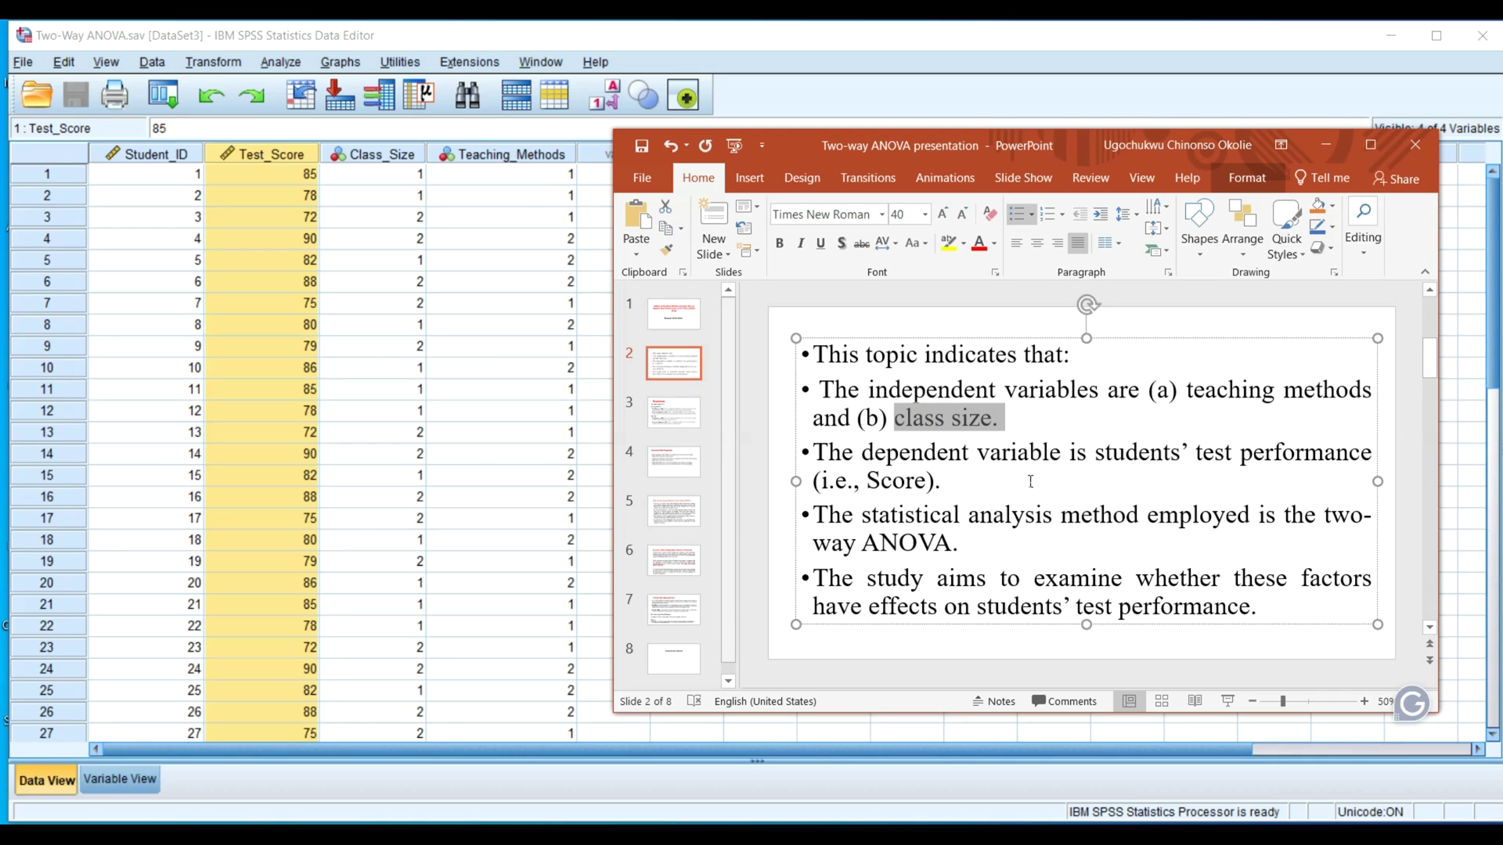
pyautogui.moveTo(867, 480); pyautogui.dragTo(921, 486)
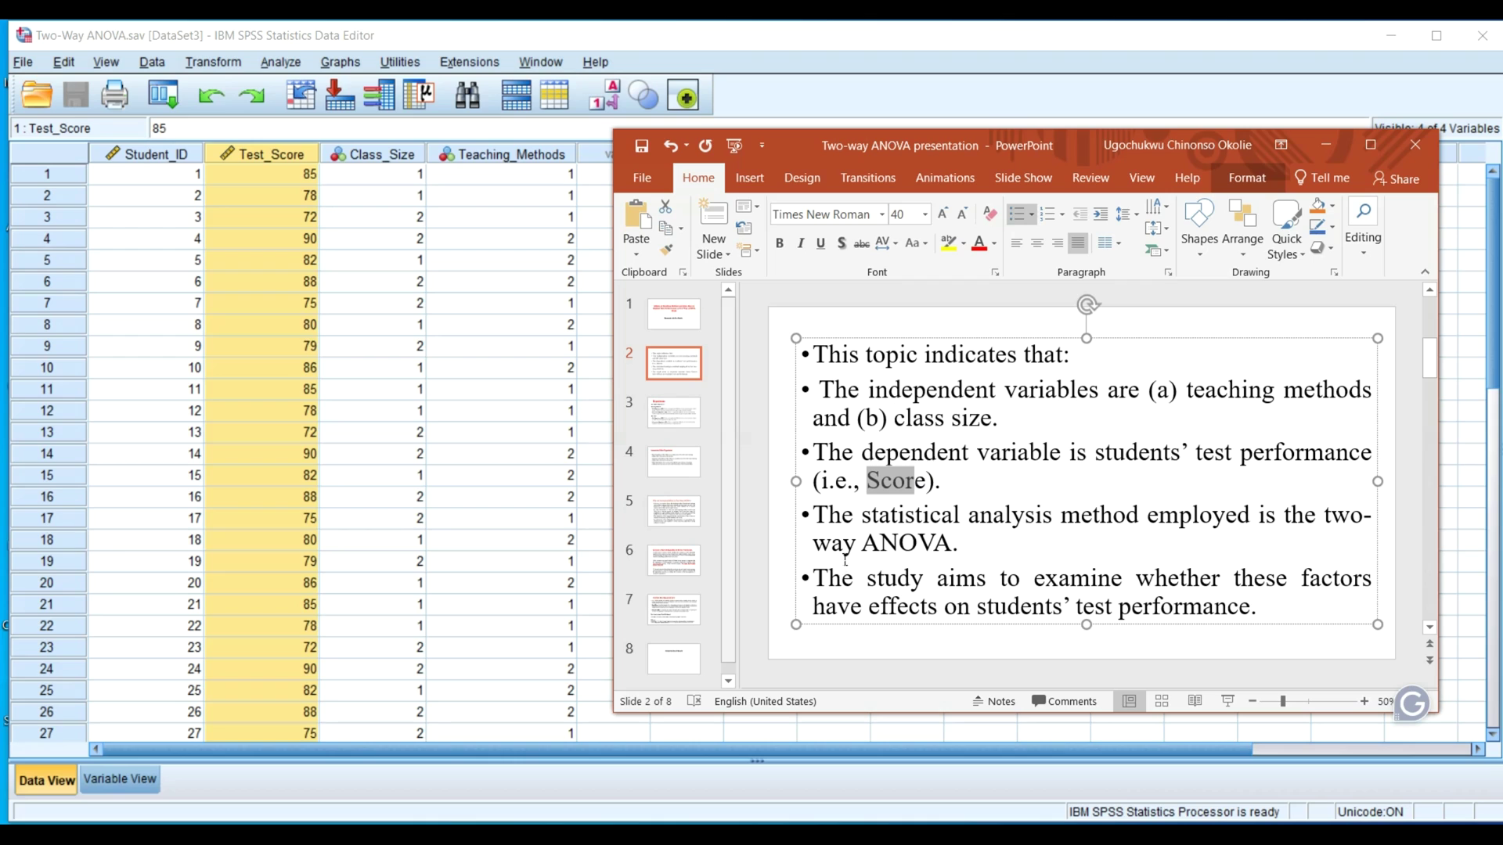
pyautogui.click(1151, 395)
pyautogui.moveTo(1152, 399); pyautogui.dragTo(1154, 418)
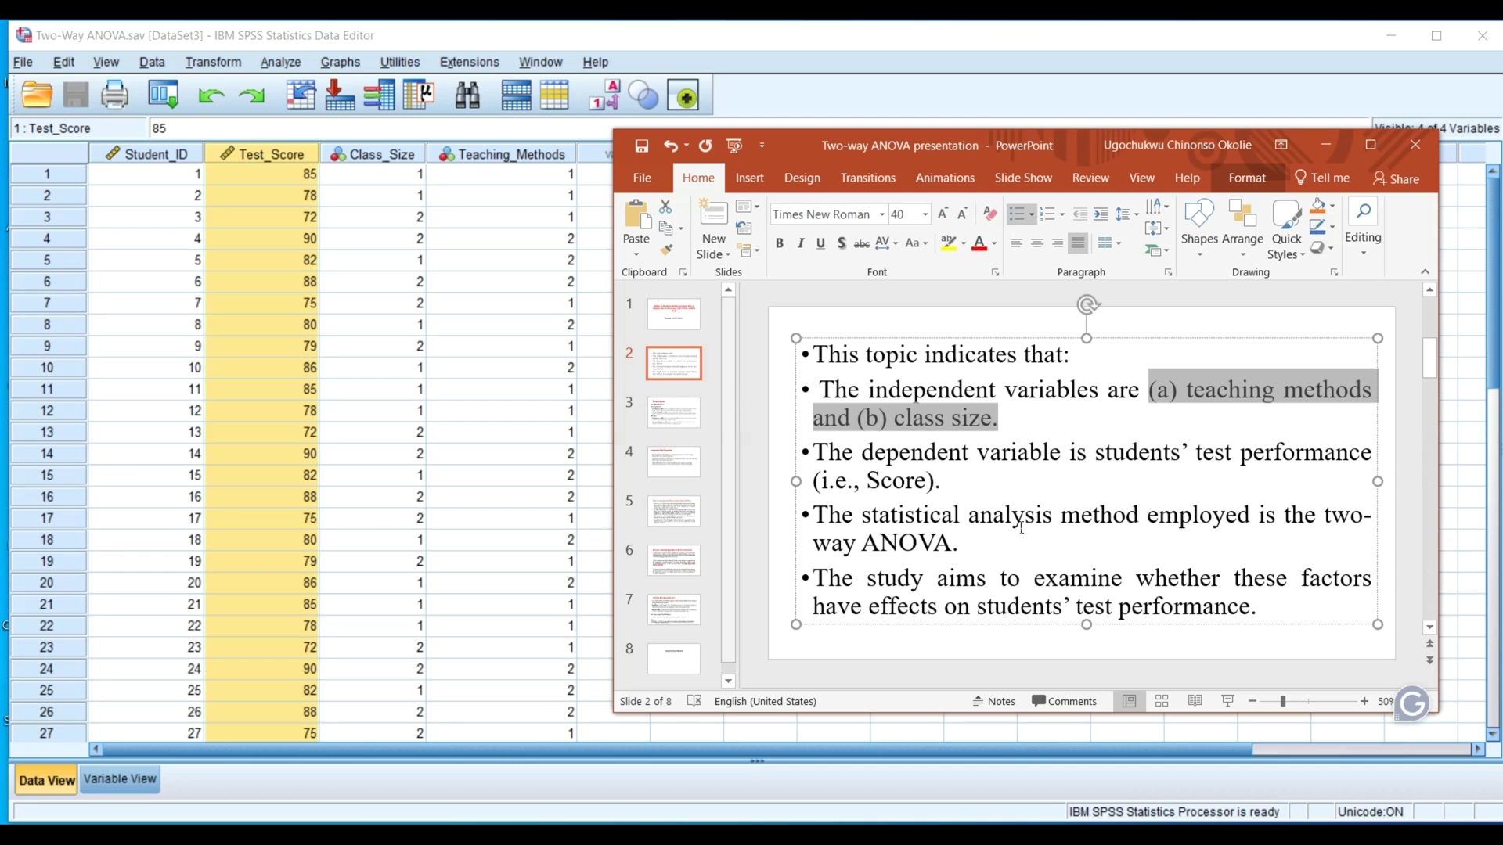
# - Return to the SPSS data and examine the Teaching_Methods and Class_Size columns
pyautogui.click(539, 154)
pyautogui.scroll(-5, 530, 219)
pyautogui.scroll(5, 530, 221)
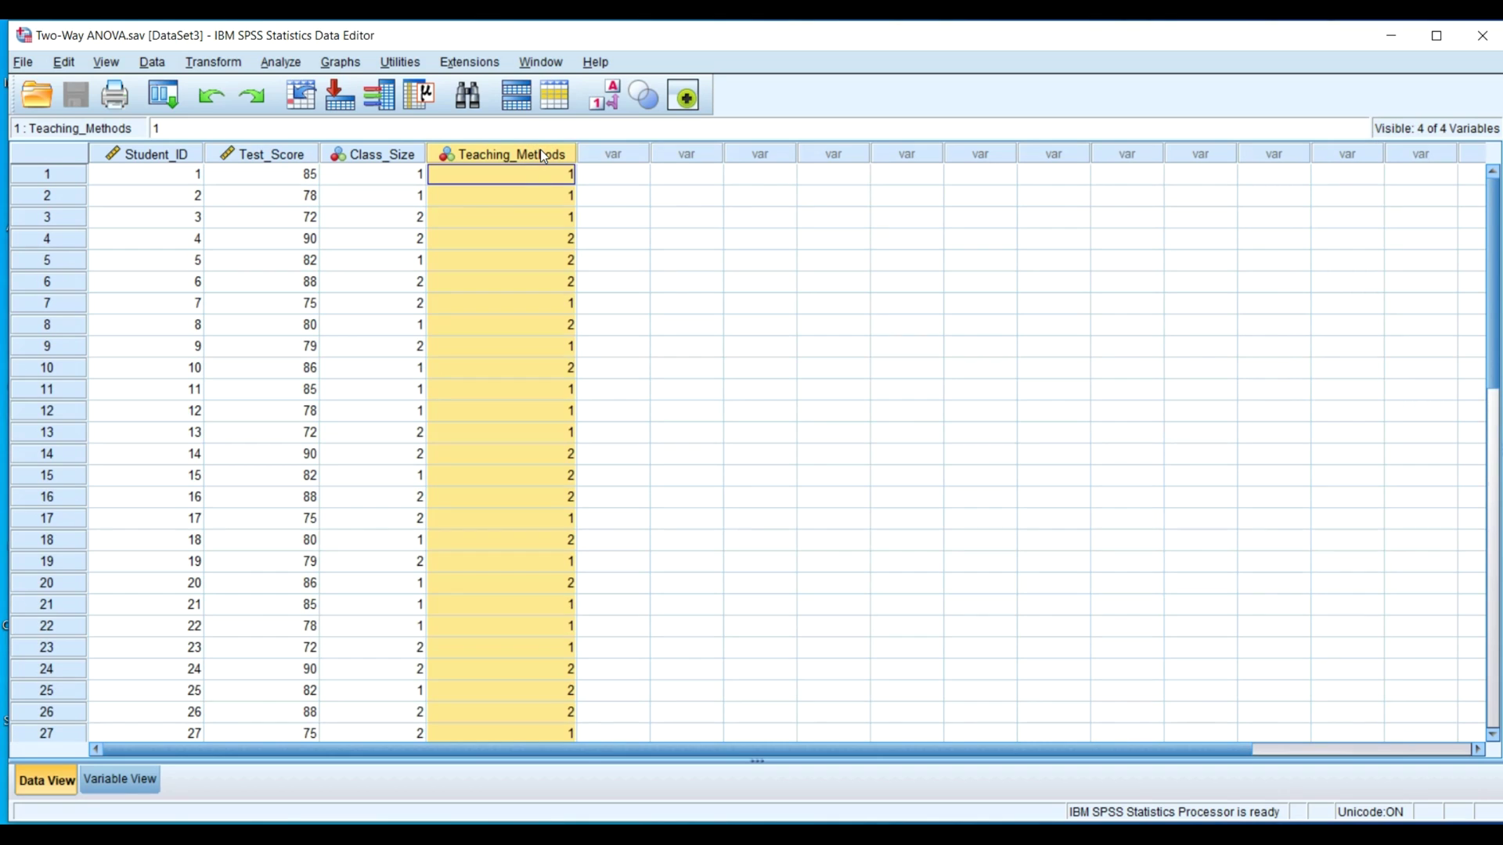
pyautogui.click(377, 154)
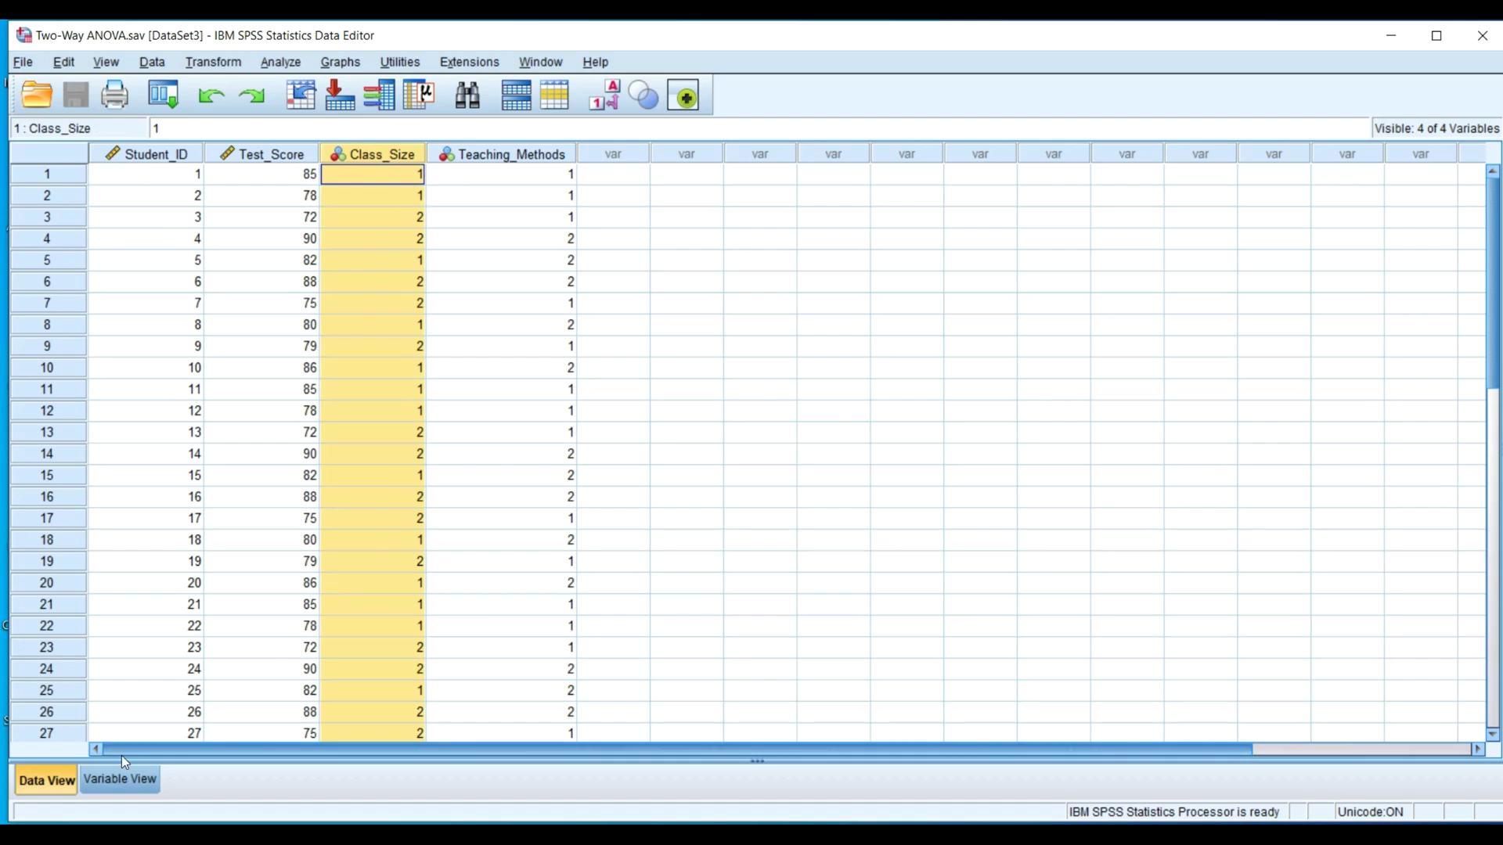
# - Show the variable definitions and check the value labels of Test_Score
pyautogui.click(111, 786)
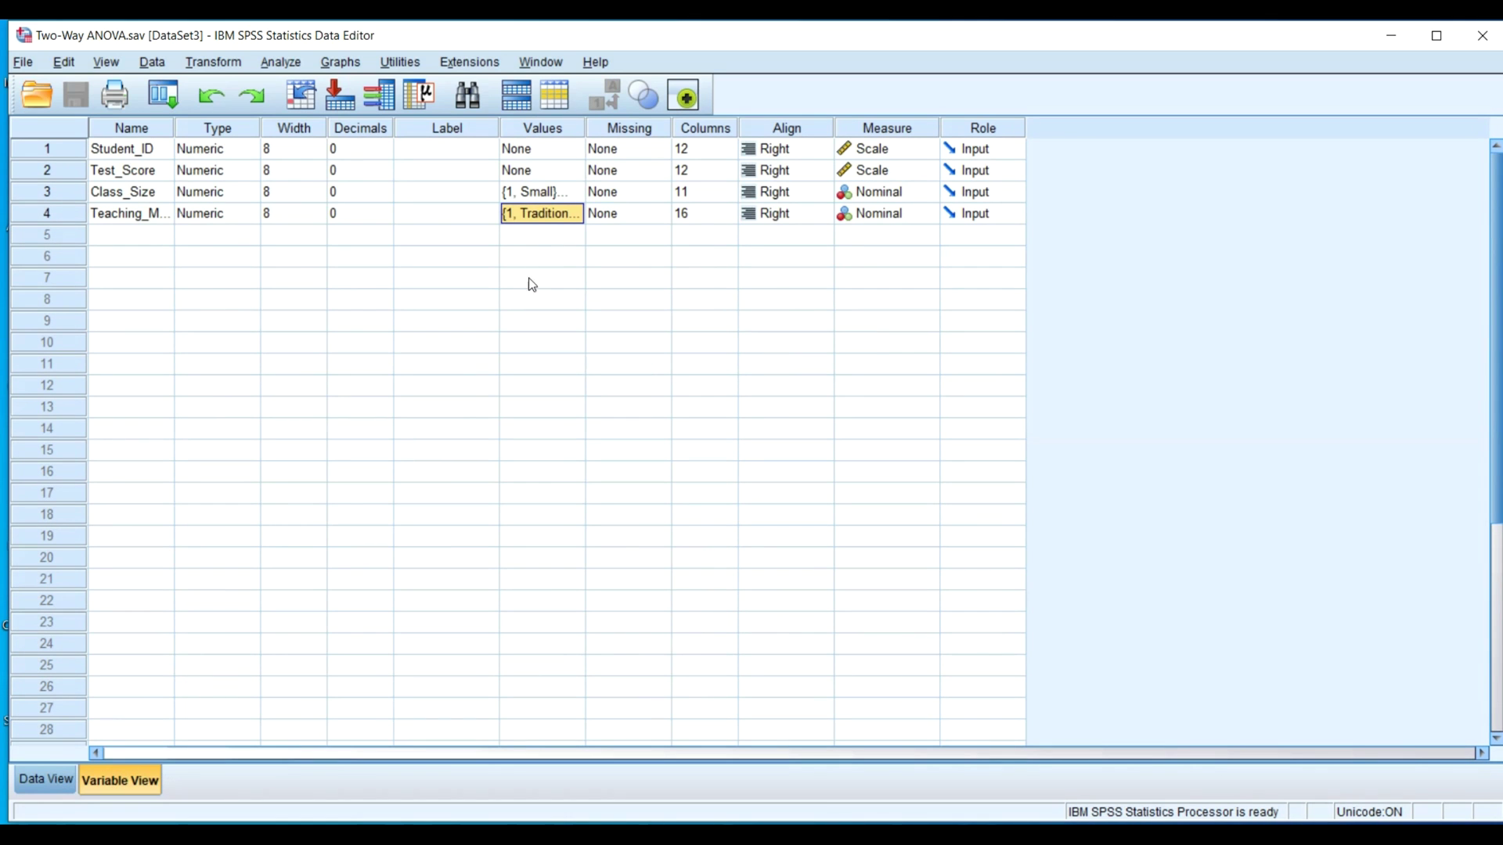
pyautogui.click(63, 171)
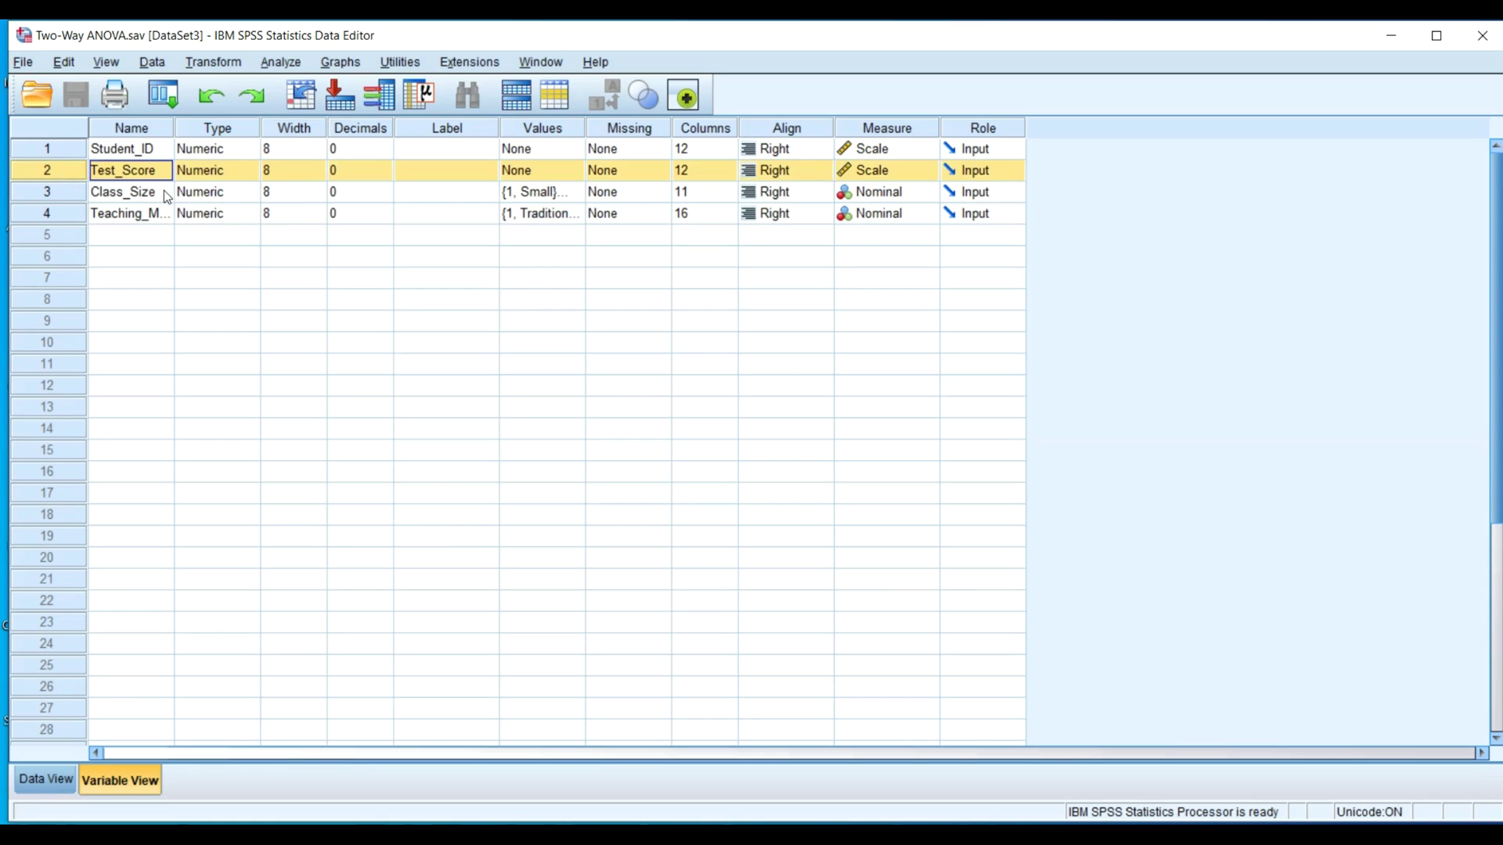
pyautogui.click(576, 170)
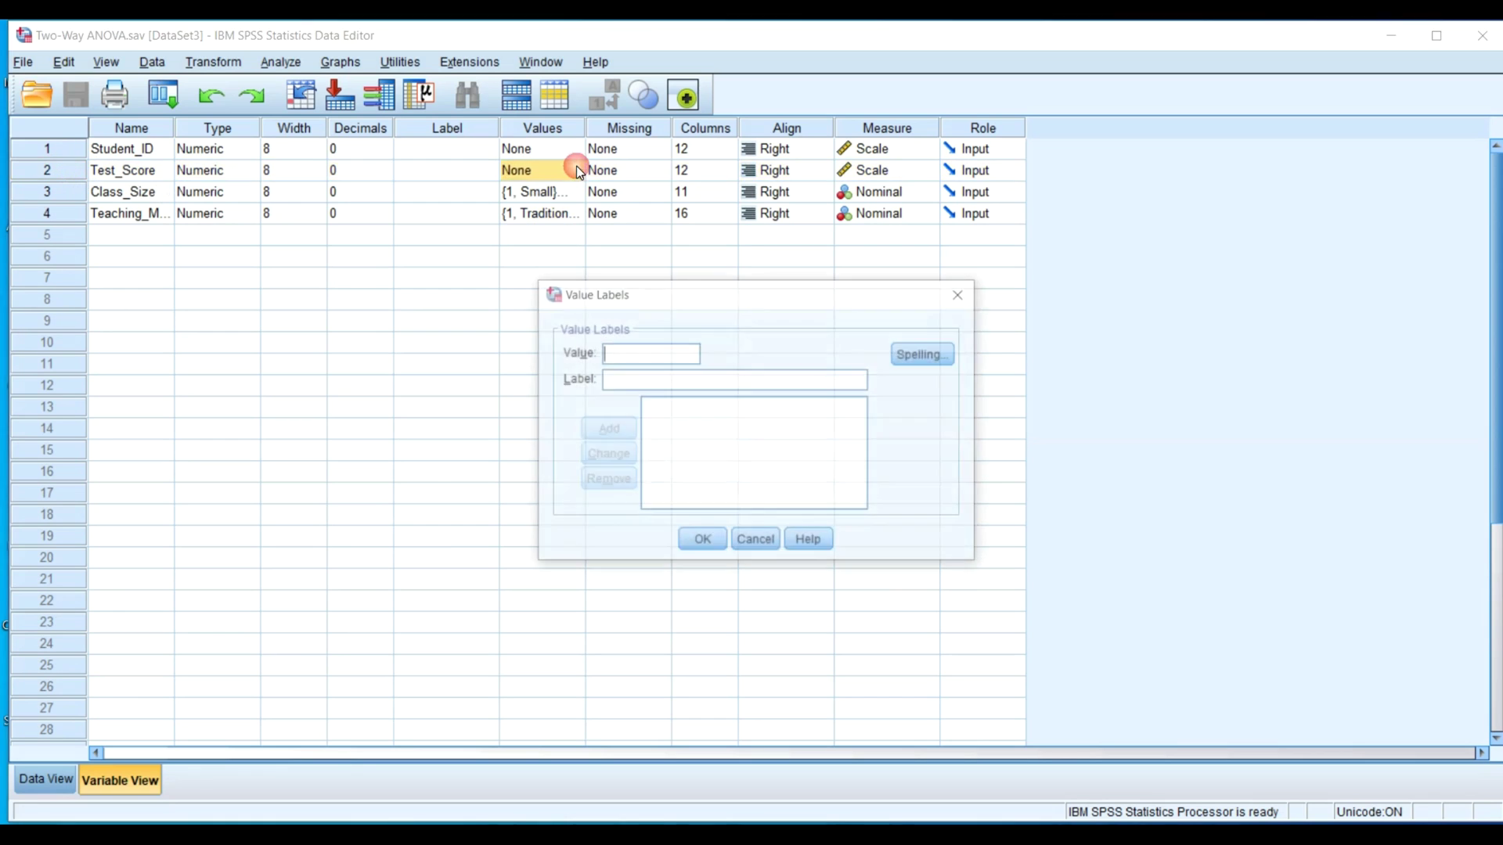
pyautogui.click(702, 541)
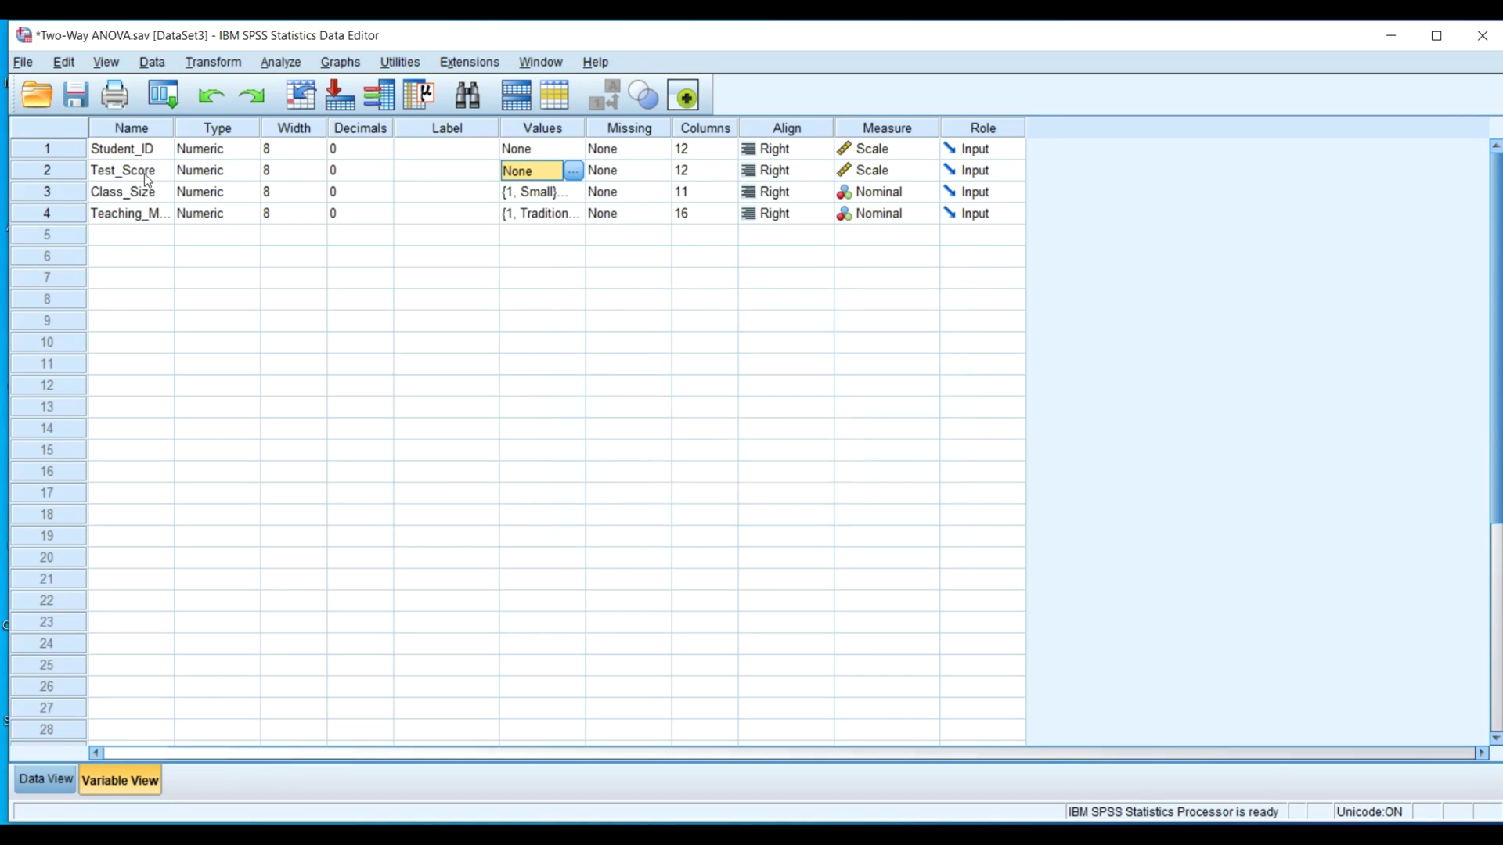
# - Inspect the value labels defined for Class_Size, then close them without editing
pyautogui.click(575, 192)
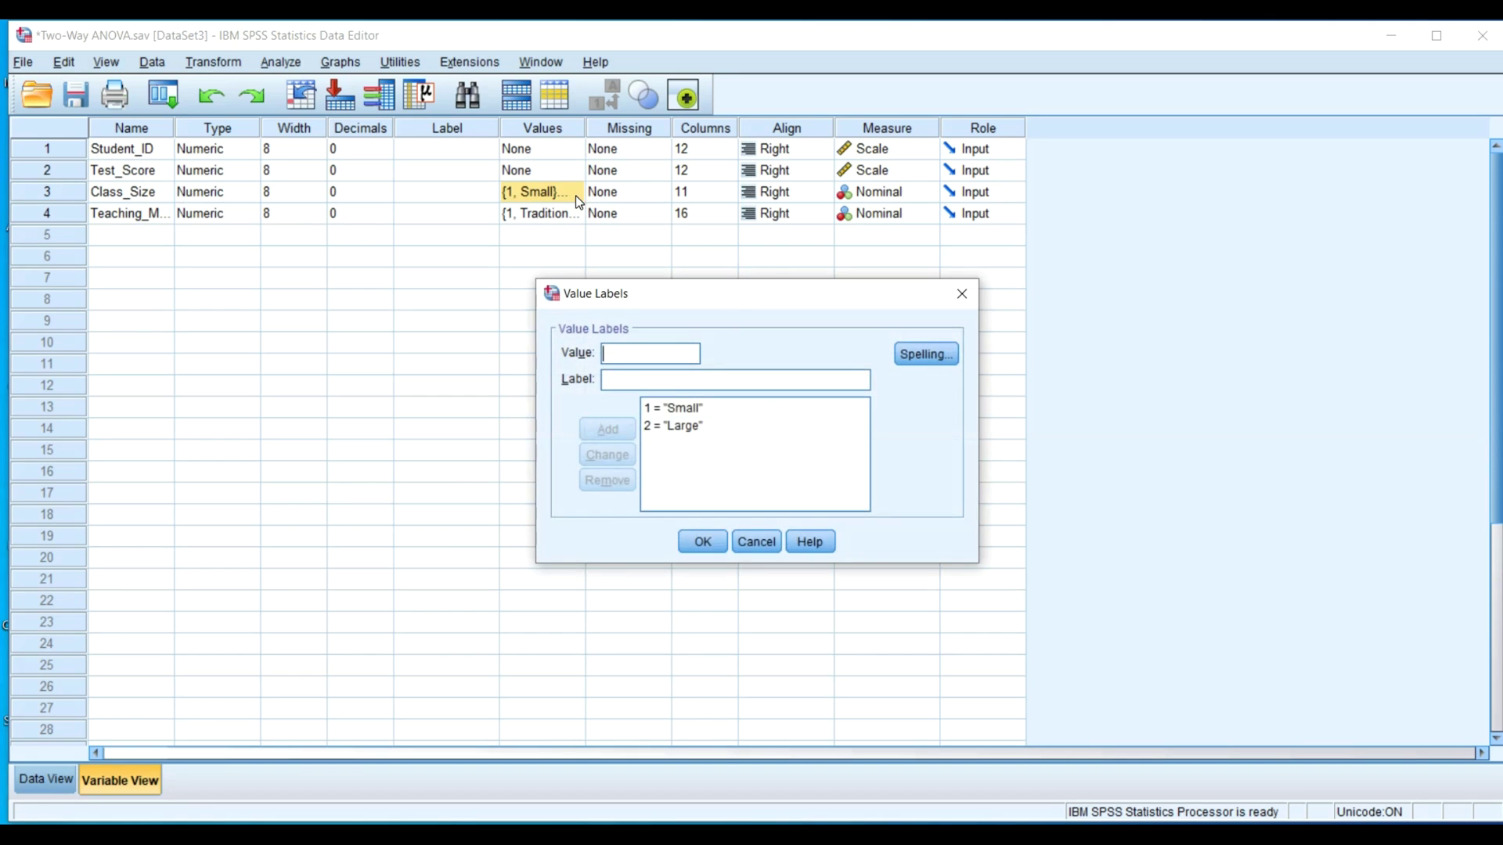
pyautogui.click(690, 422)
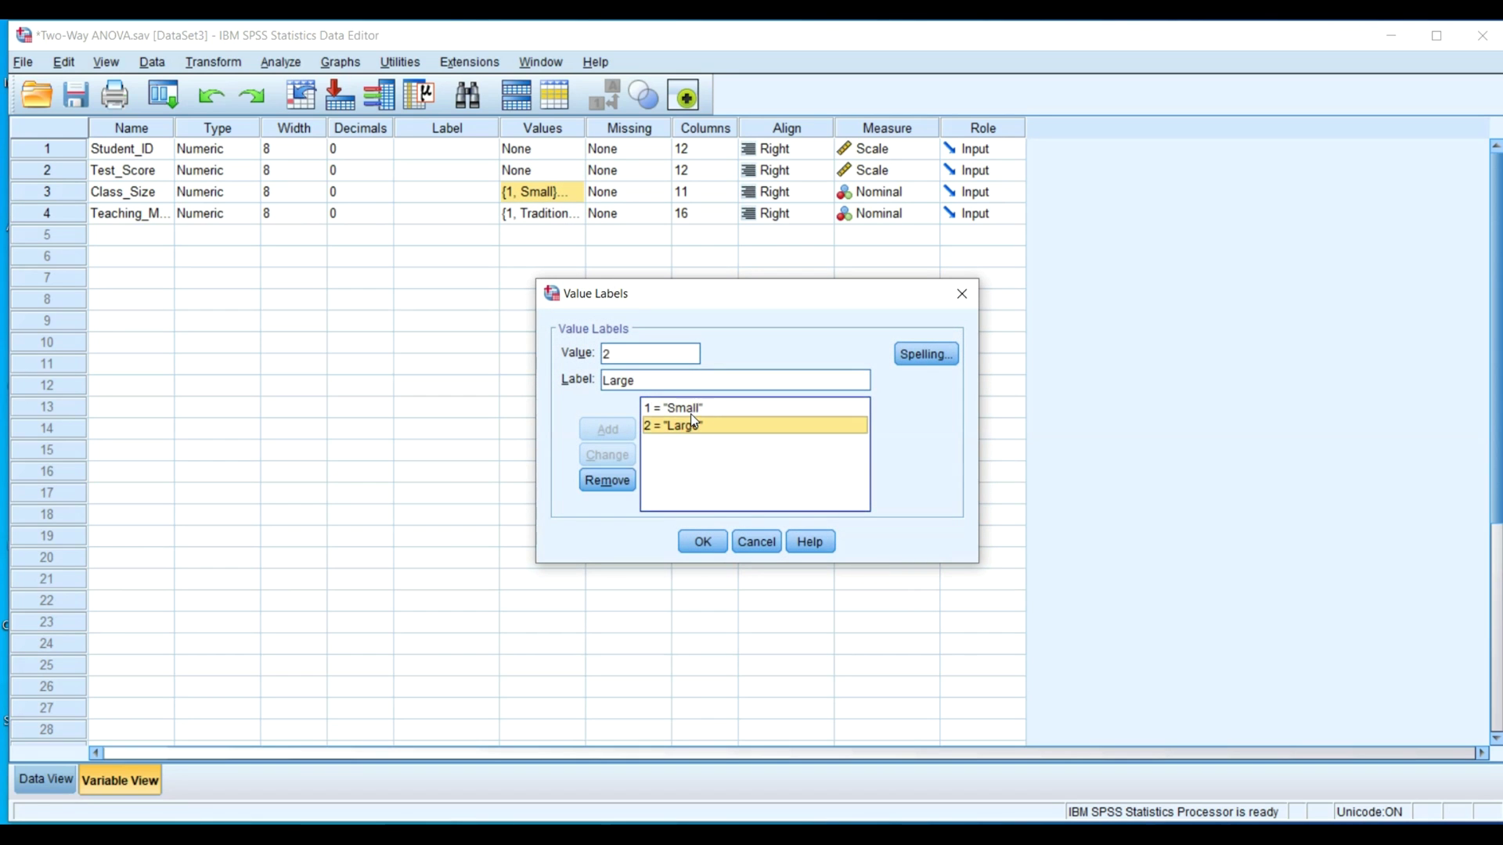
pyautogui.click(692, 408)
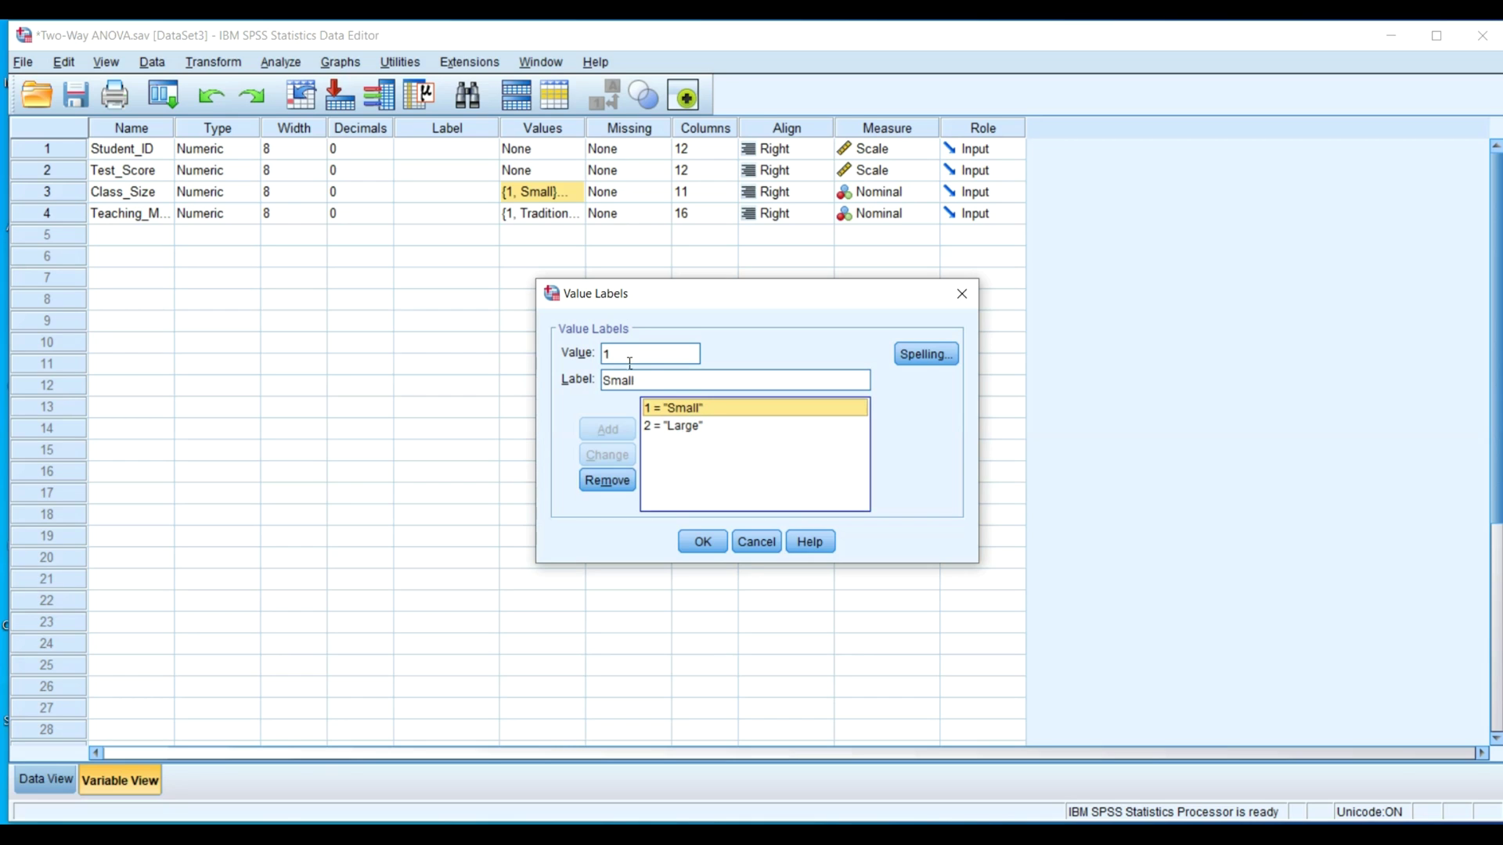
pyautogui.click(684, 427)
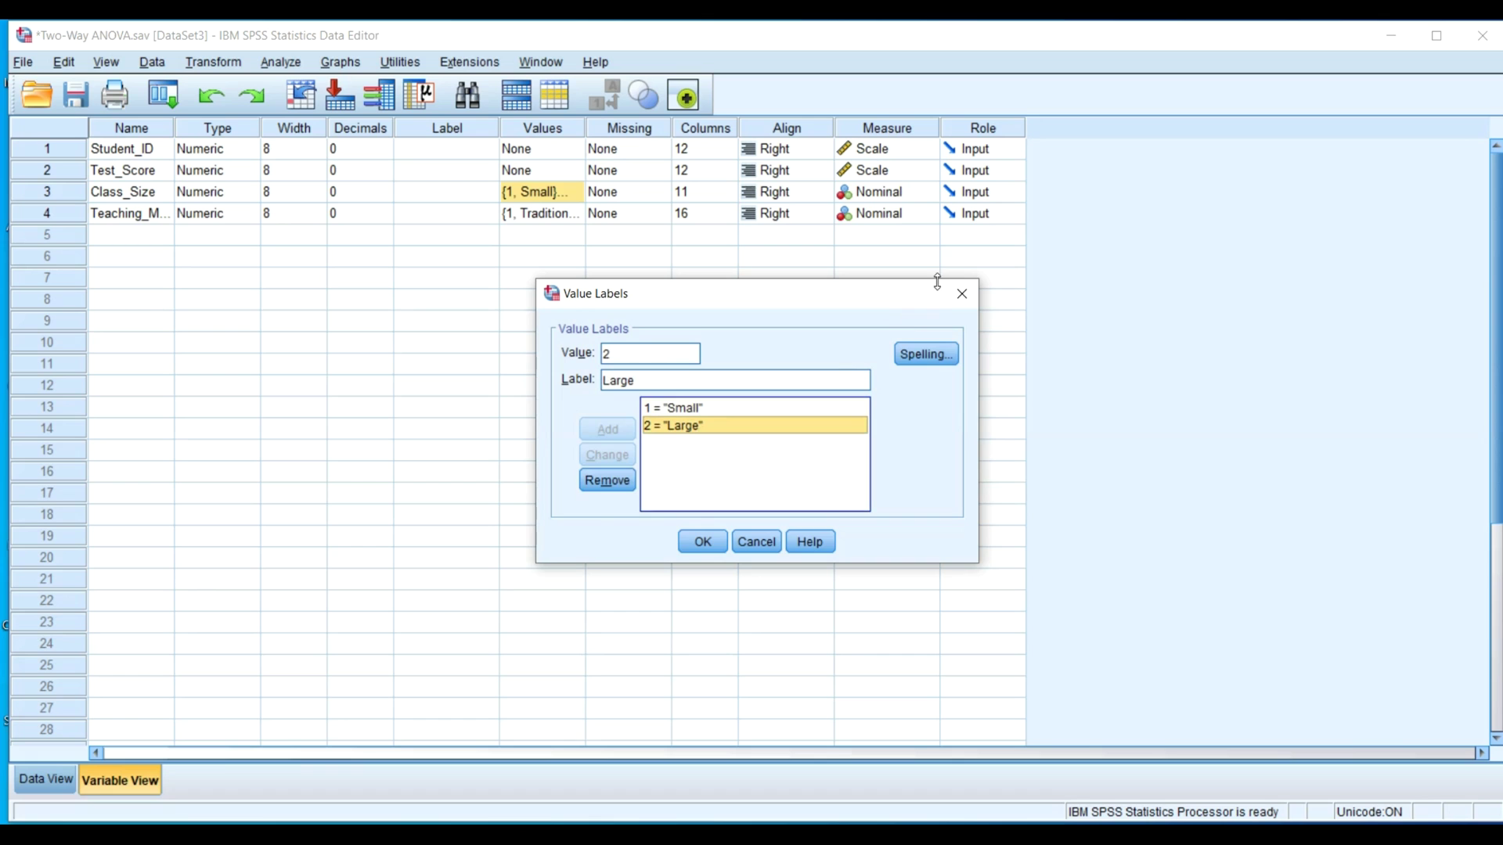
pyautogui.click(959, 296)
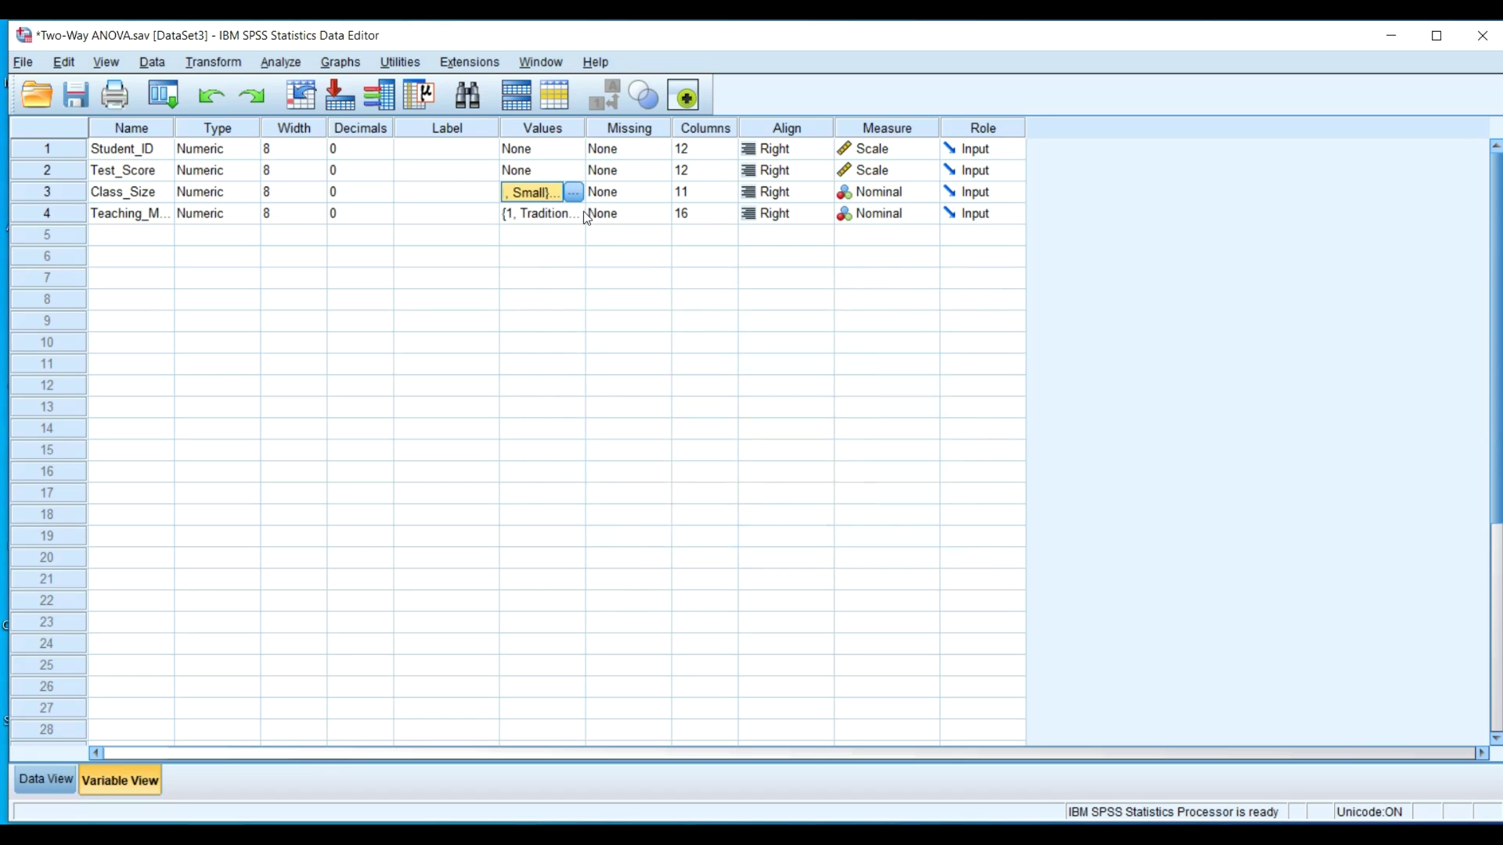
# - Inspect the value labels defined for Teaching_Methods and go back to the data records
pyautogui.click(579, 214)
pyautogui.click(579, 213)
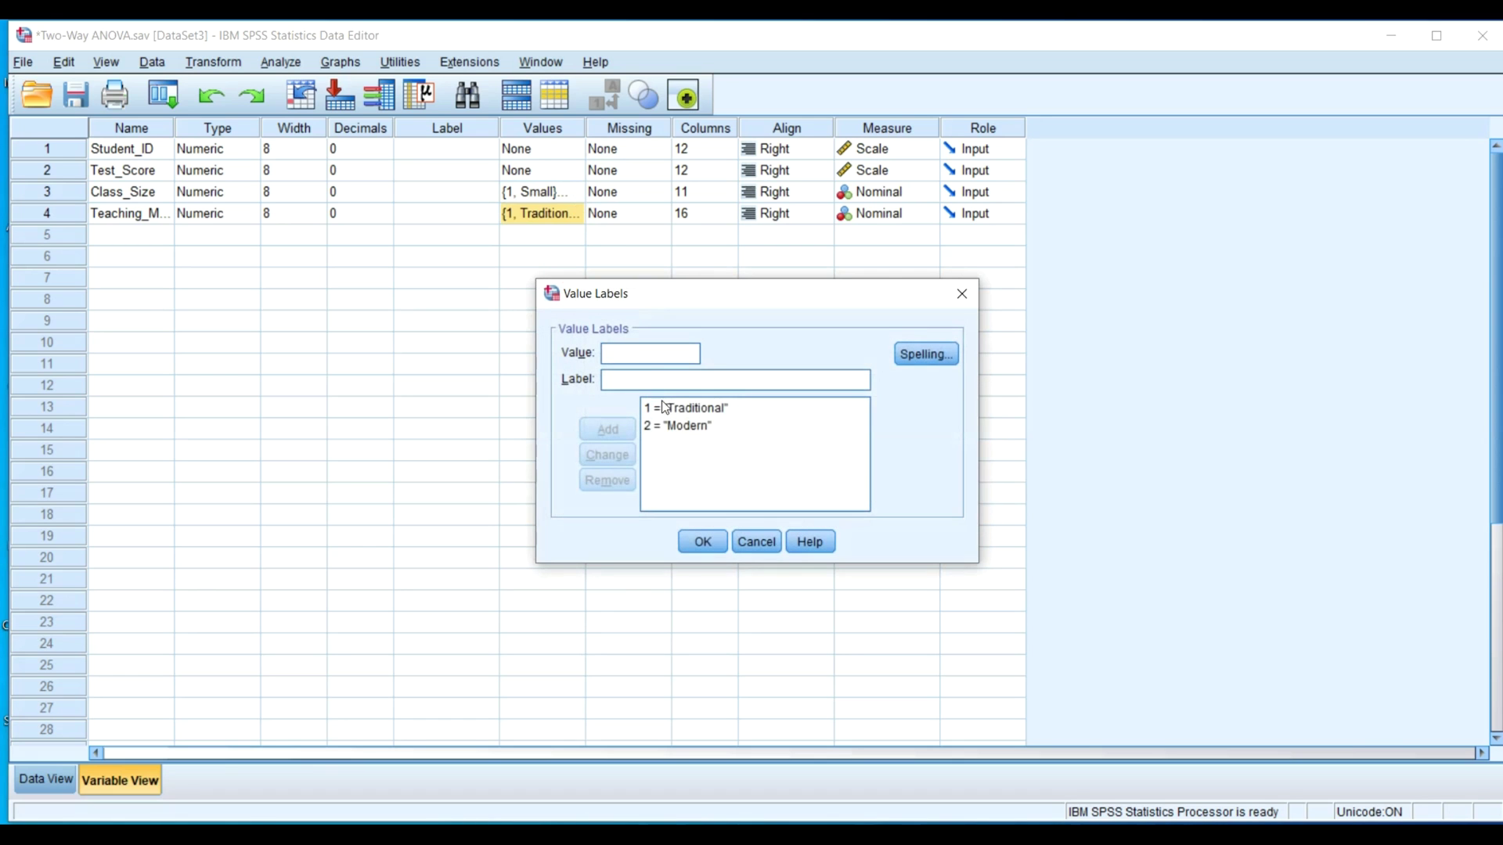
pyautogui.click(687, 409)
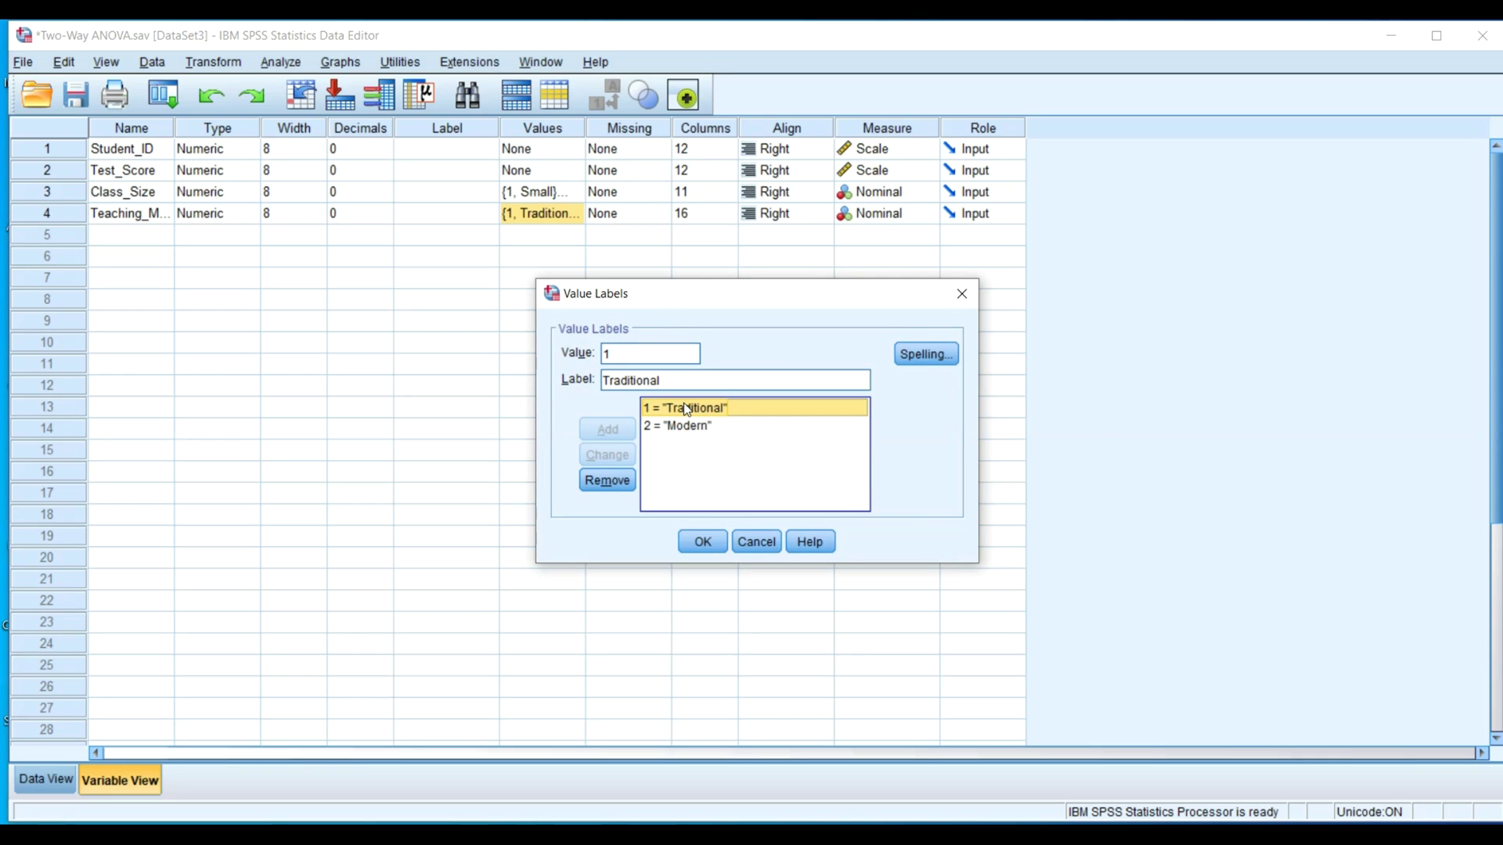
pyautogui.click(693, 427)
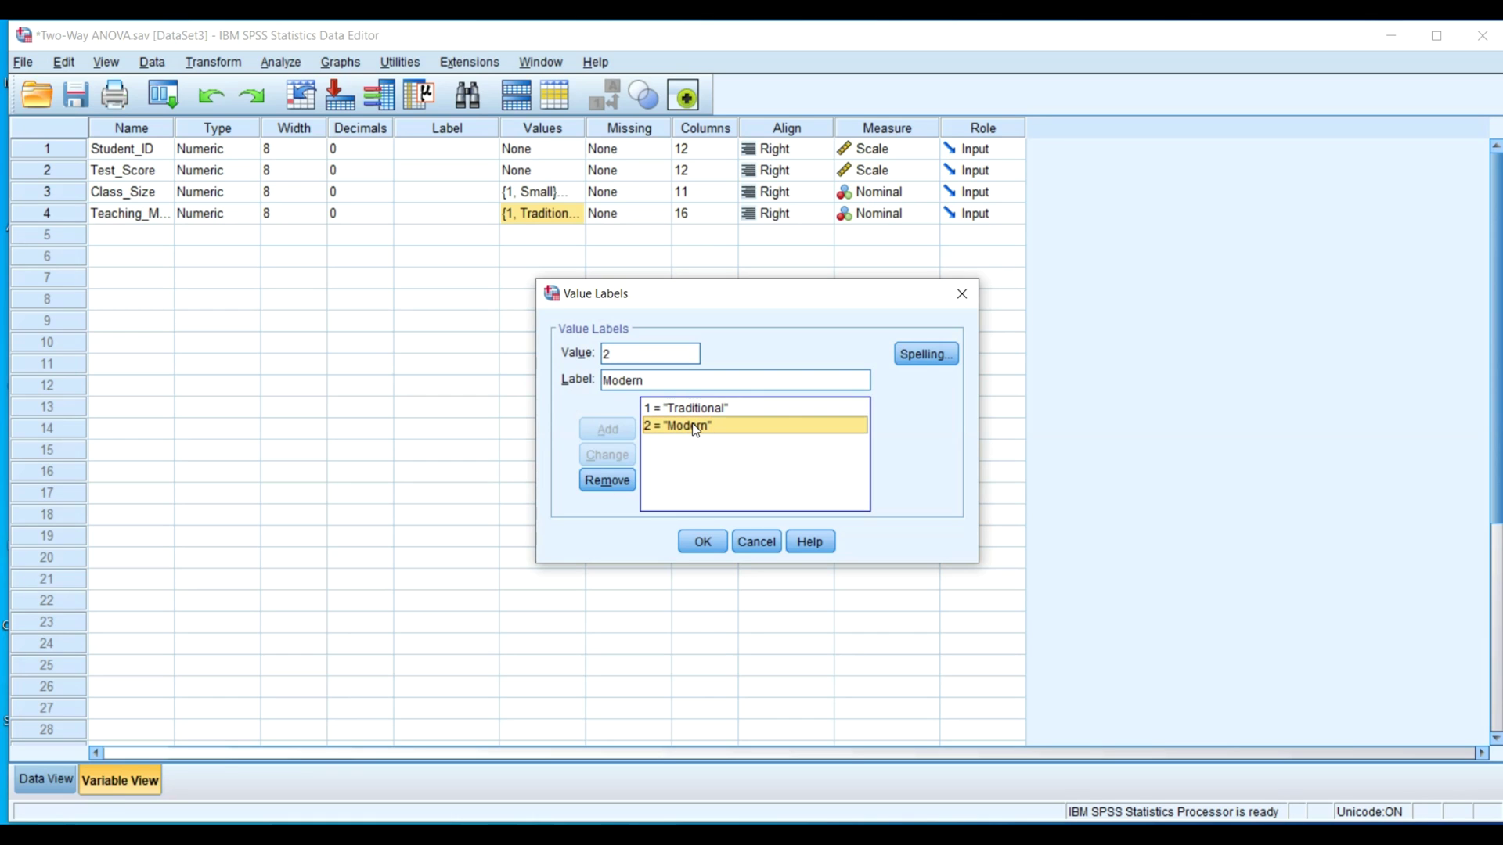
pyautogui.click(962, 294)
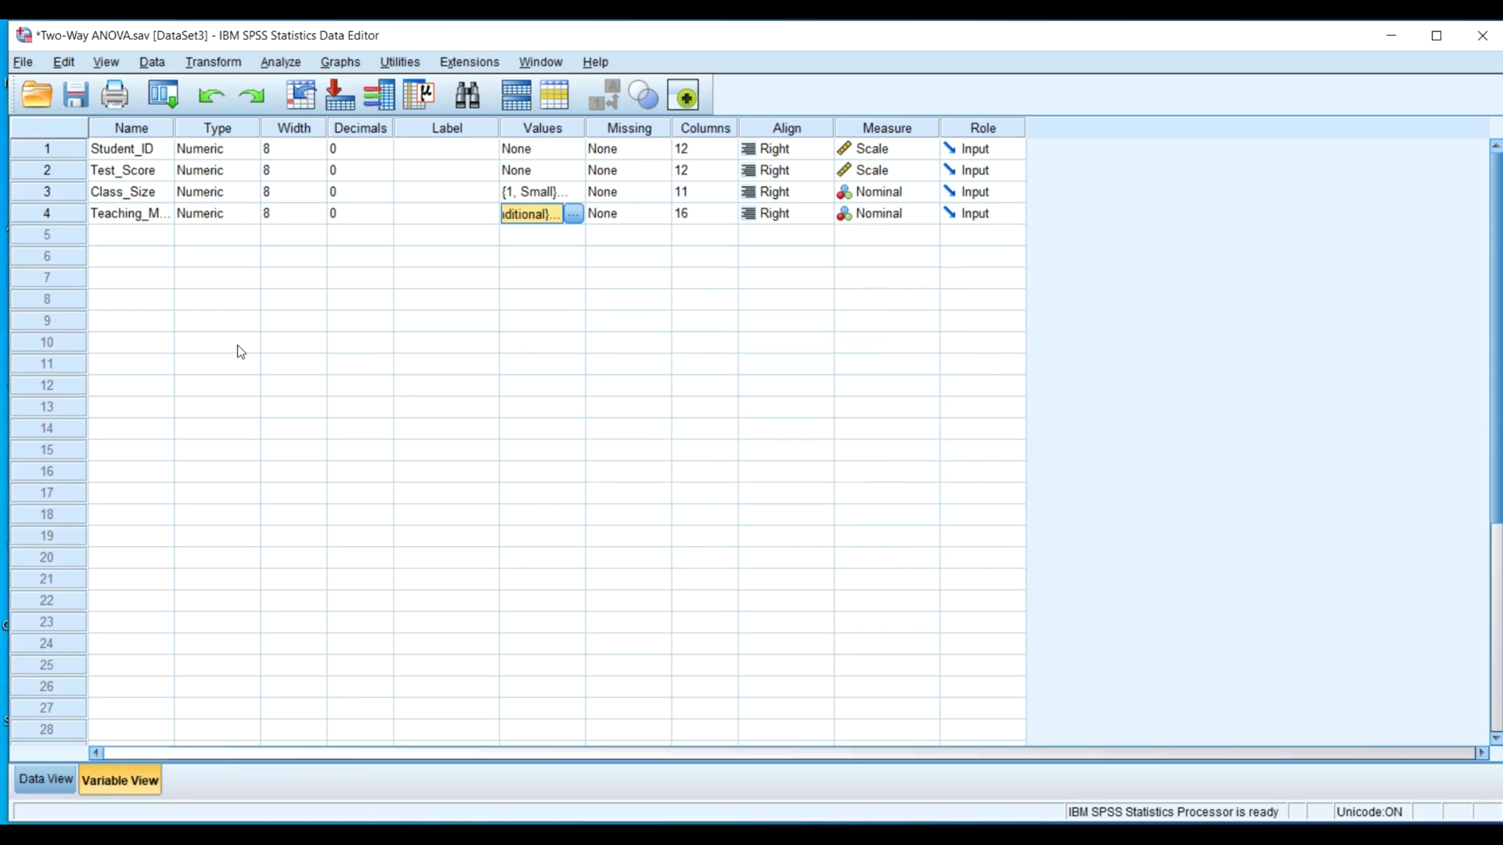
pyautogui.click(55, 778)
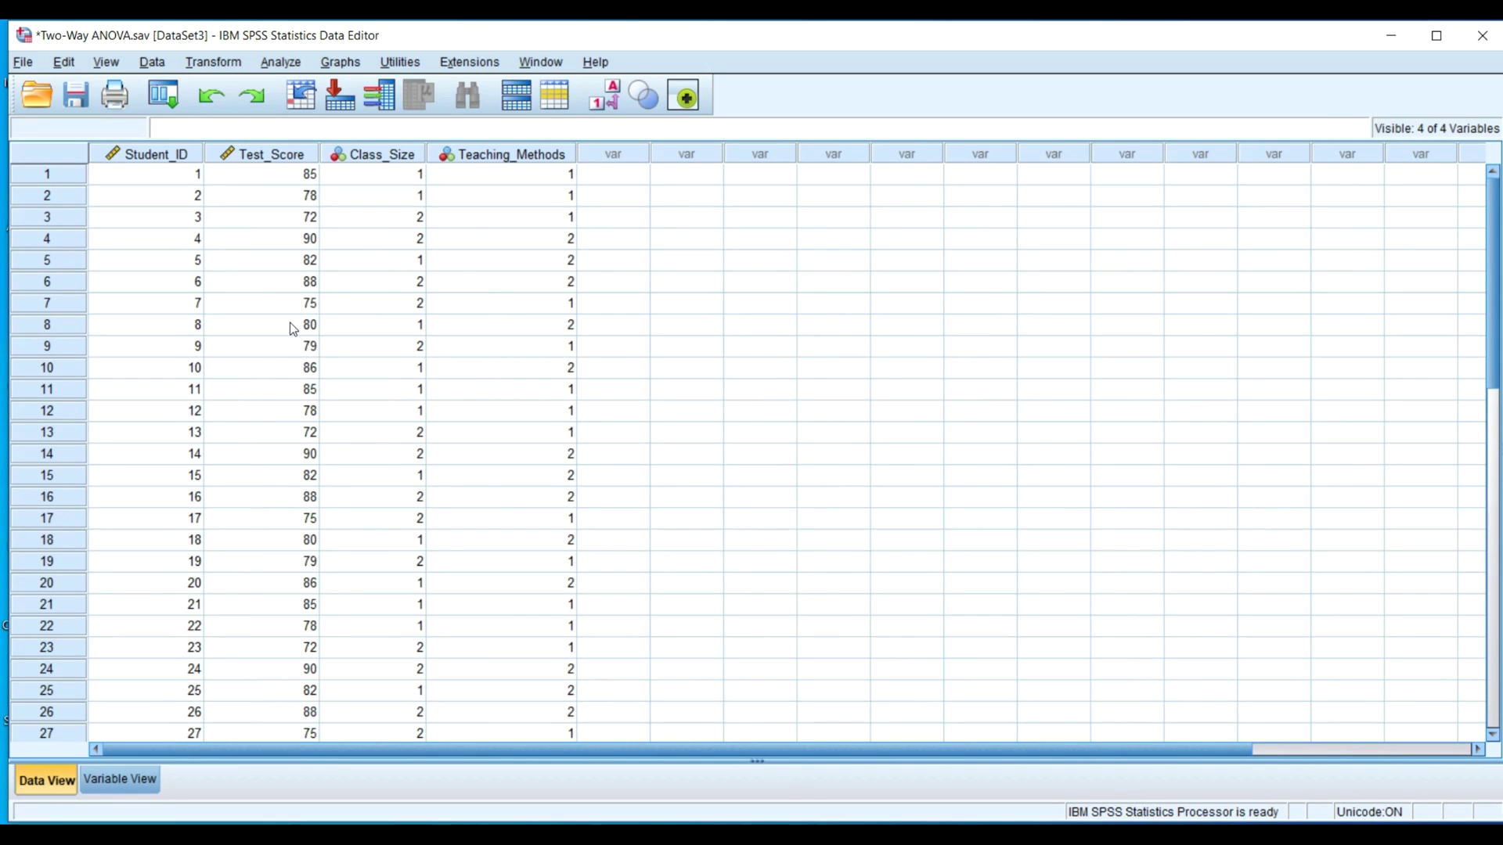
# - Switch to the PowerPoint presentation, widen its window, and review the main effects hypotheses for teaching method and class size
pyautogui.hotkey('alt', 'Tab')
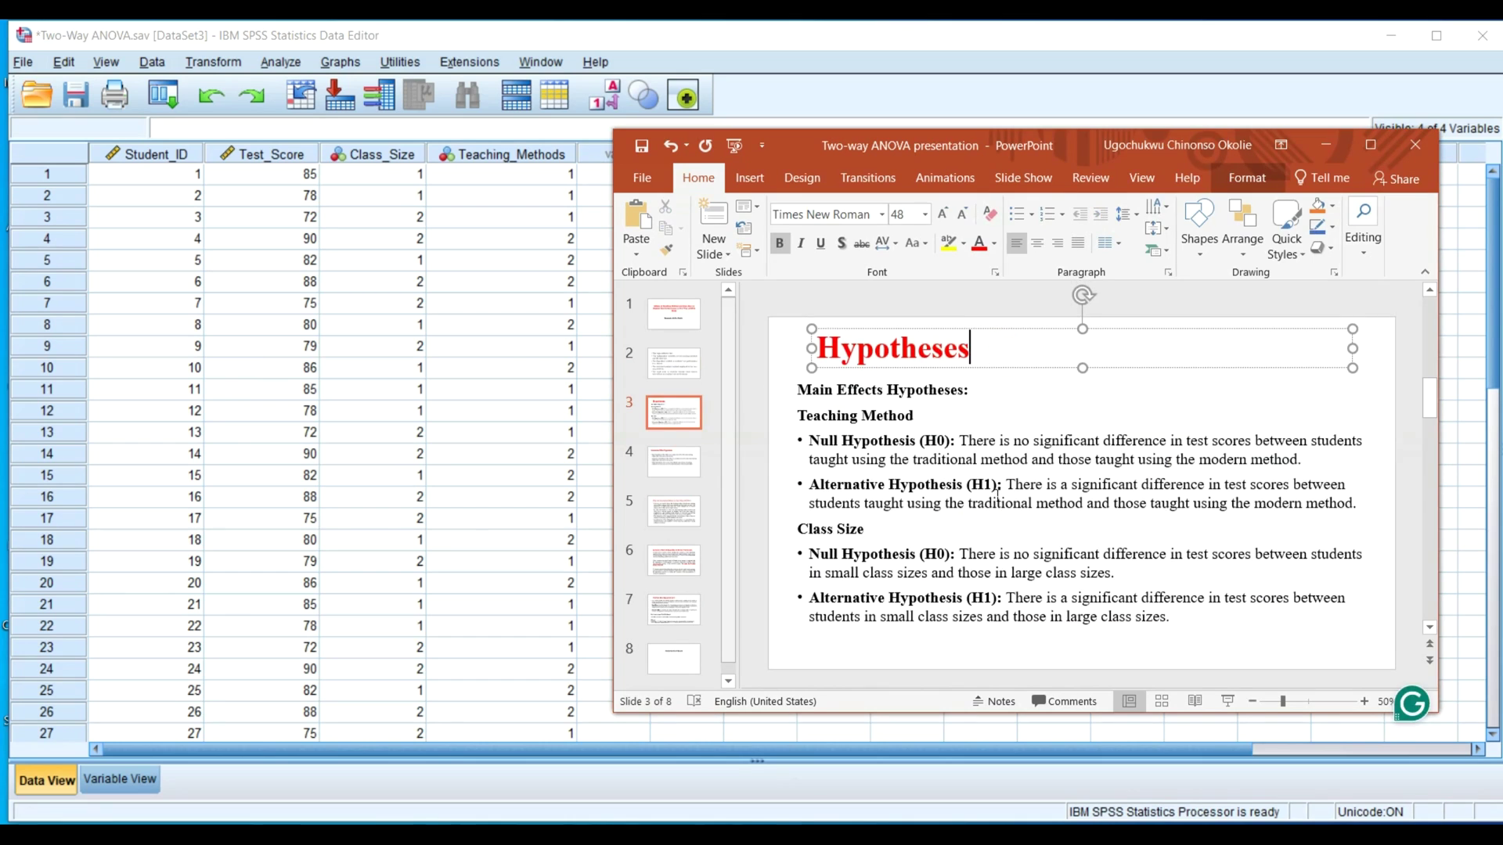
pyautogui.scroll(-2, 998, 492)
pyautogui.scroll(2, 1002, 495)
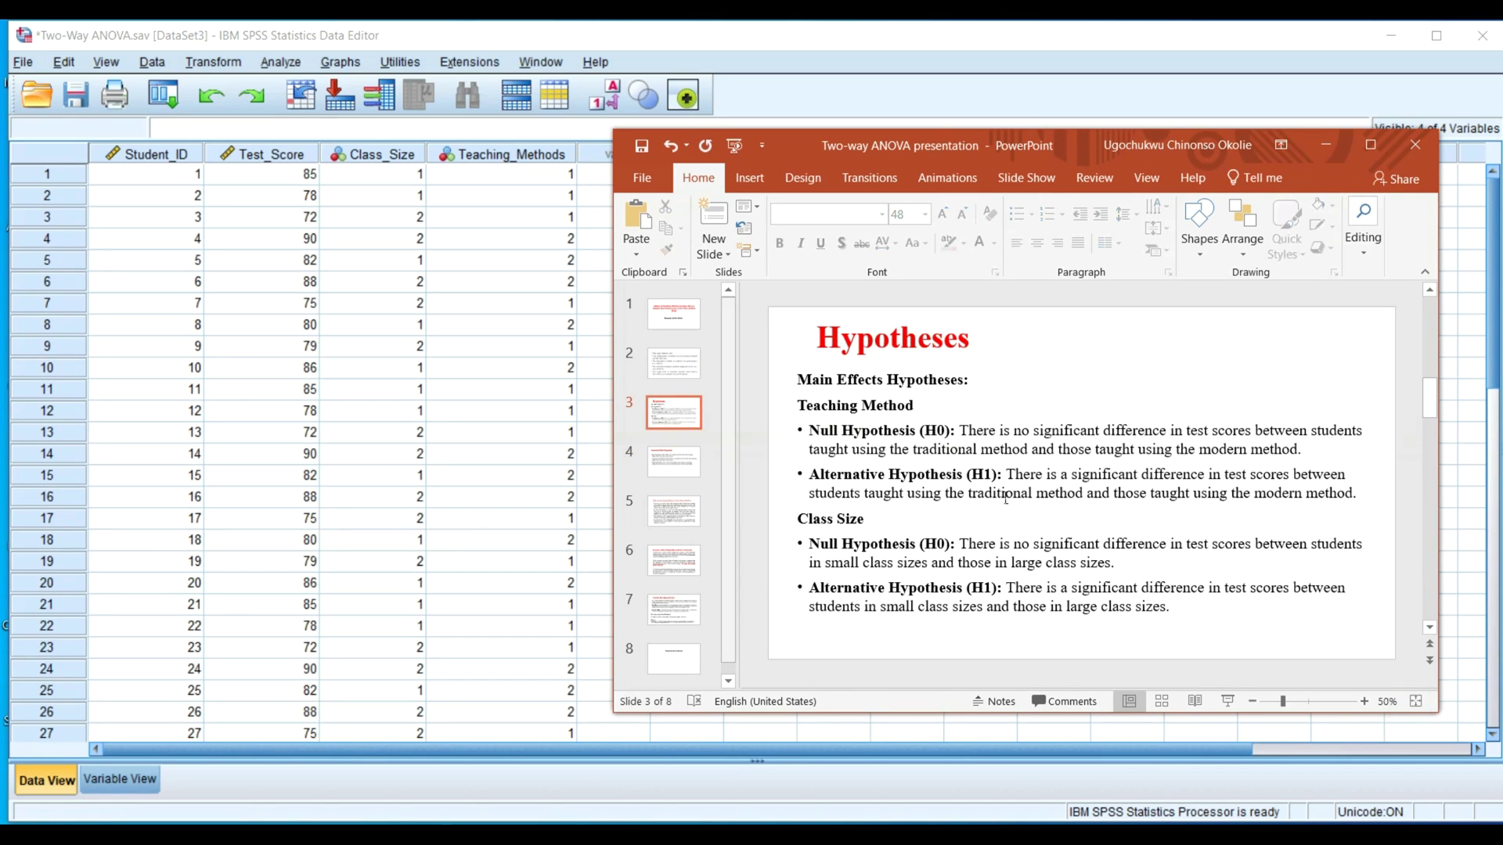
pyautogui.moveTo(610, 314); pyautogui.dragTo(467, 314)
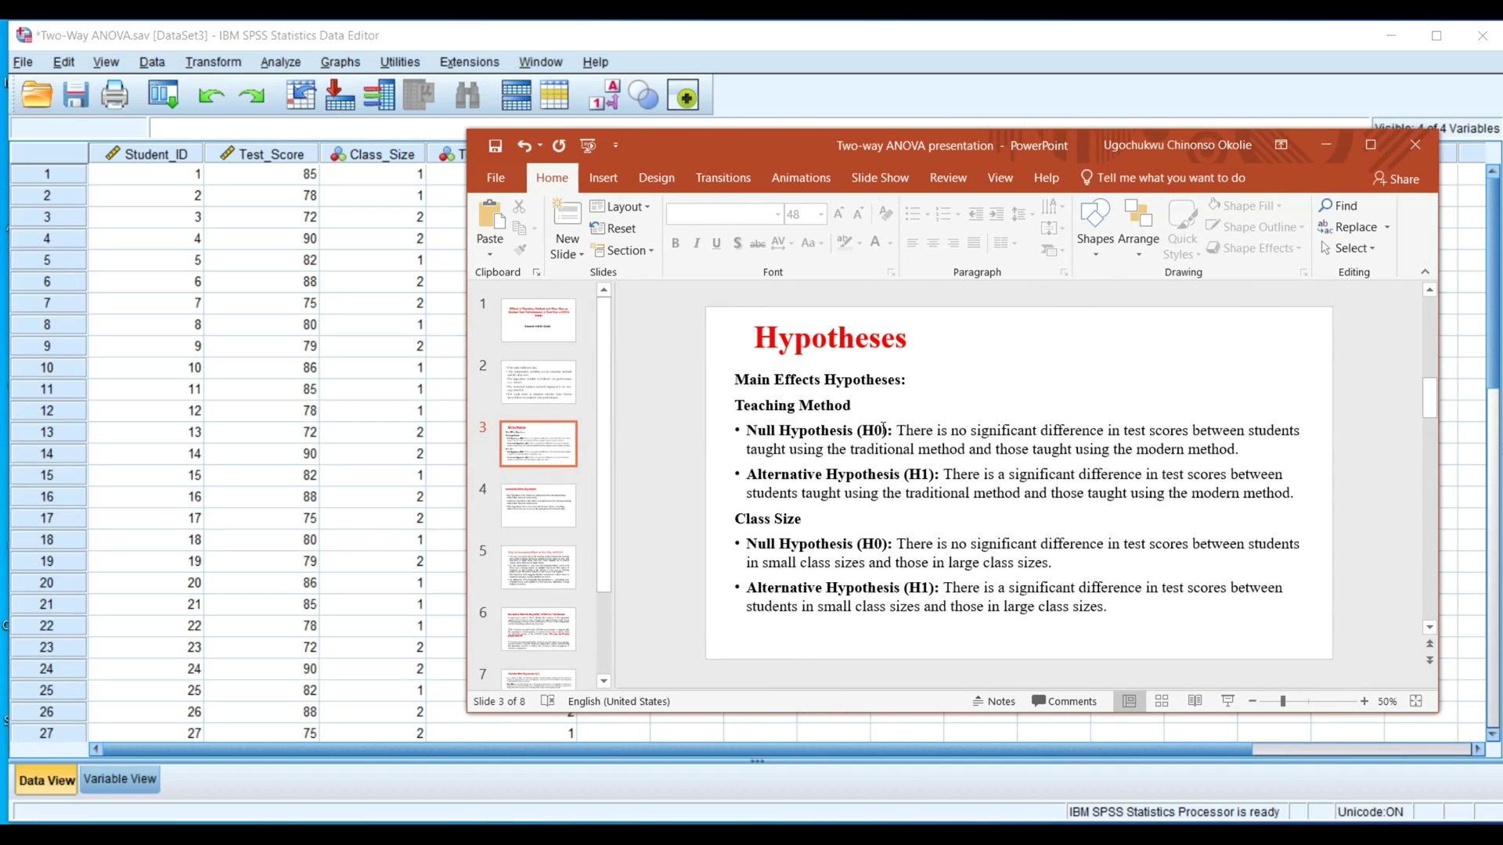
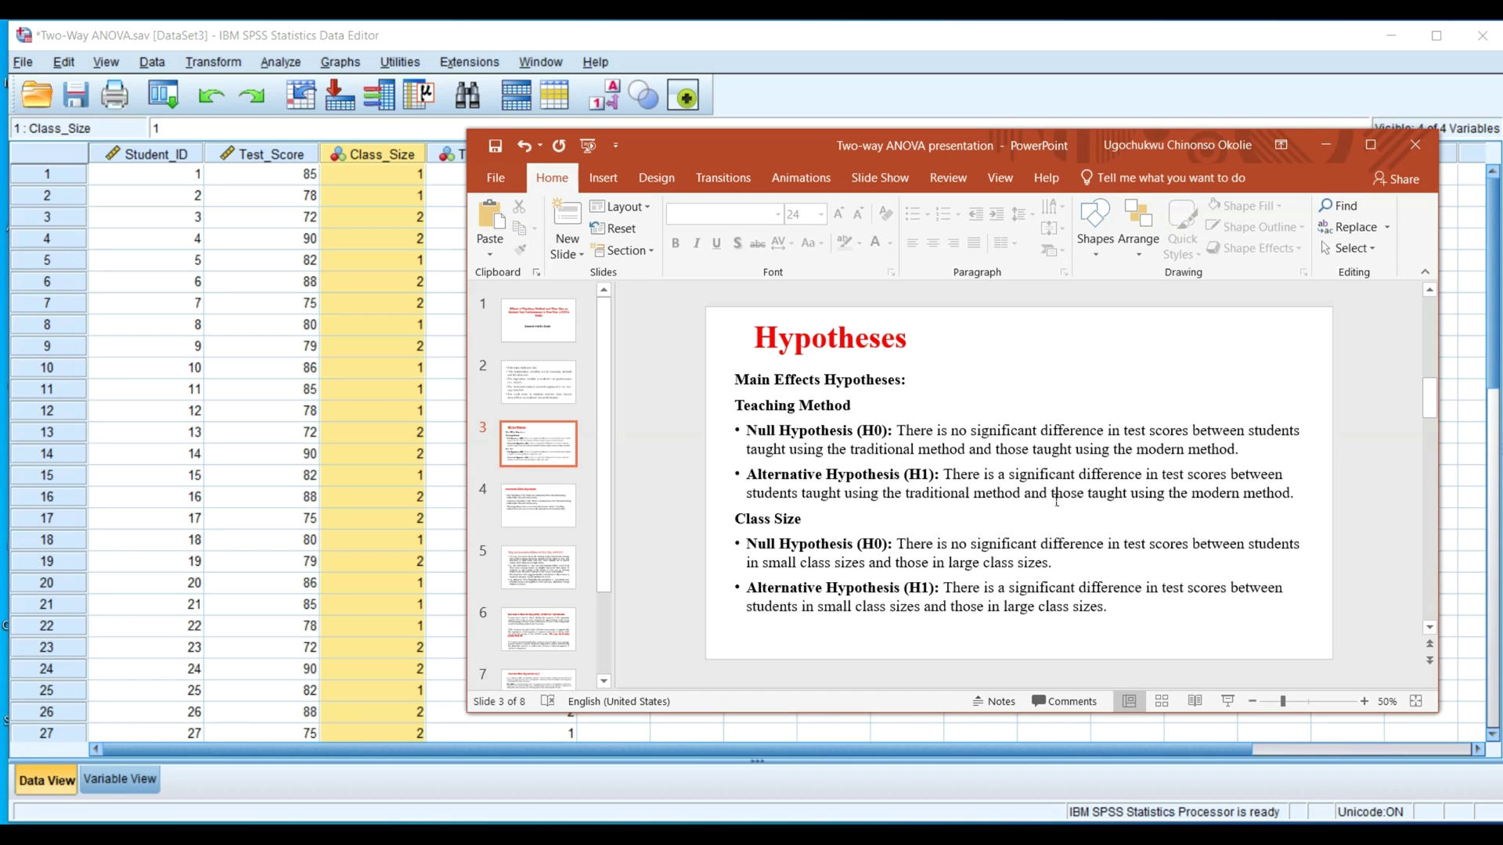
pyautogui.moveTo(788, 525); pyautogui.dragTo(1108, 607)
pyautogui.click(856, 545)
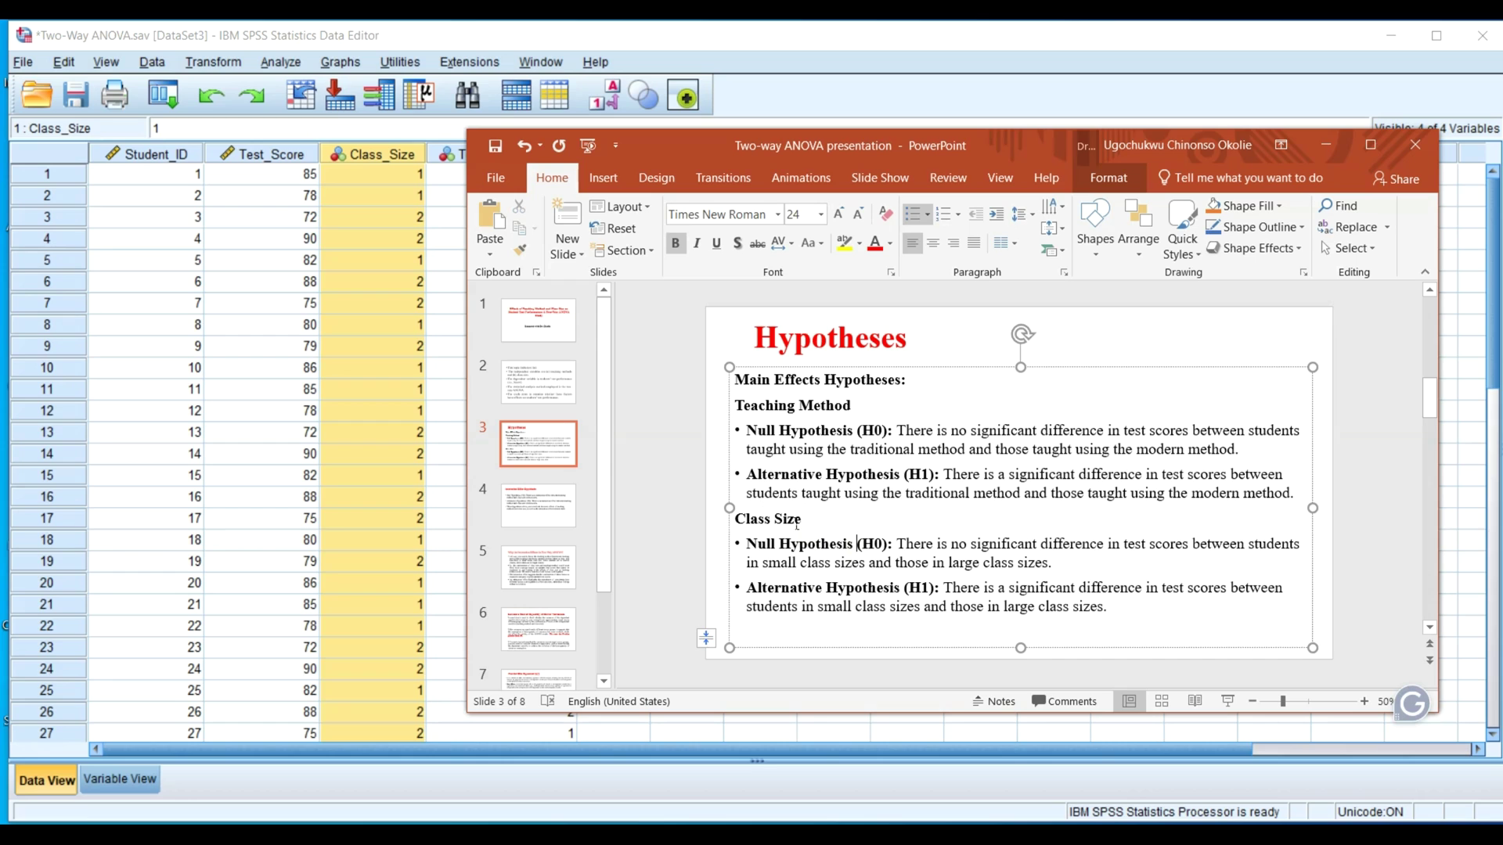
# - Go to slide 4 and read the null and alternative hypotheses for the interaction effect
pyautogui.scroll(-1, 798, 530)
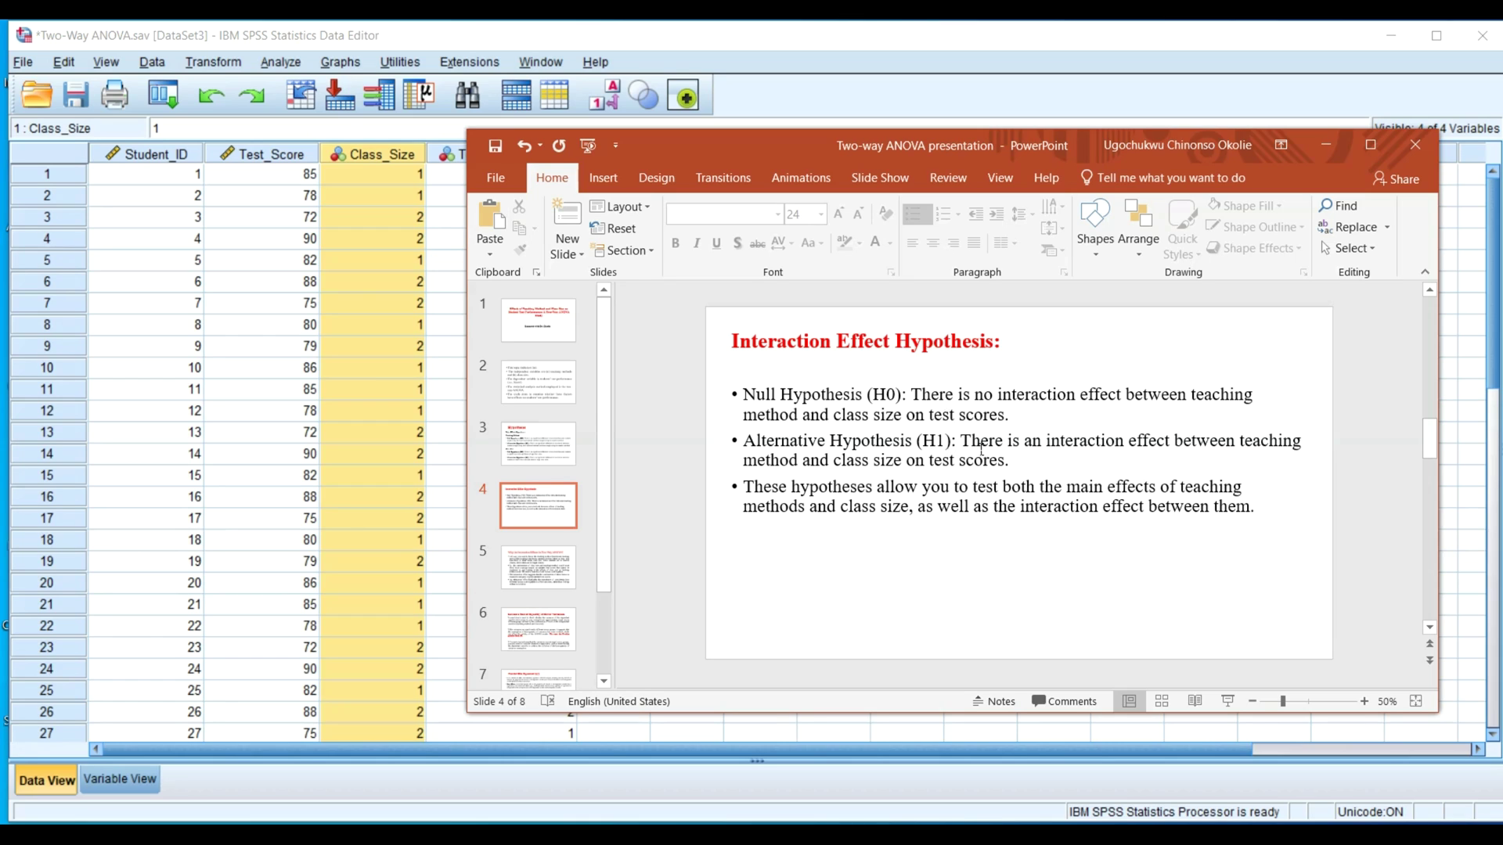
pyautogui.tripleClick(1008, 461)
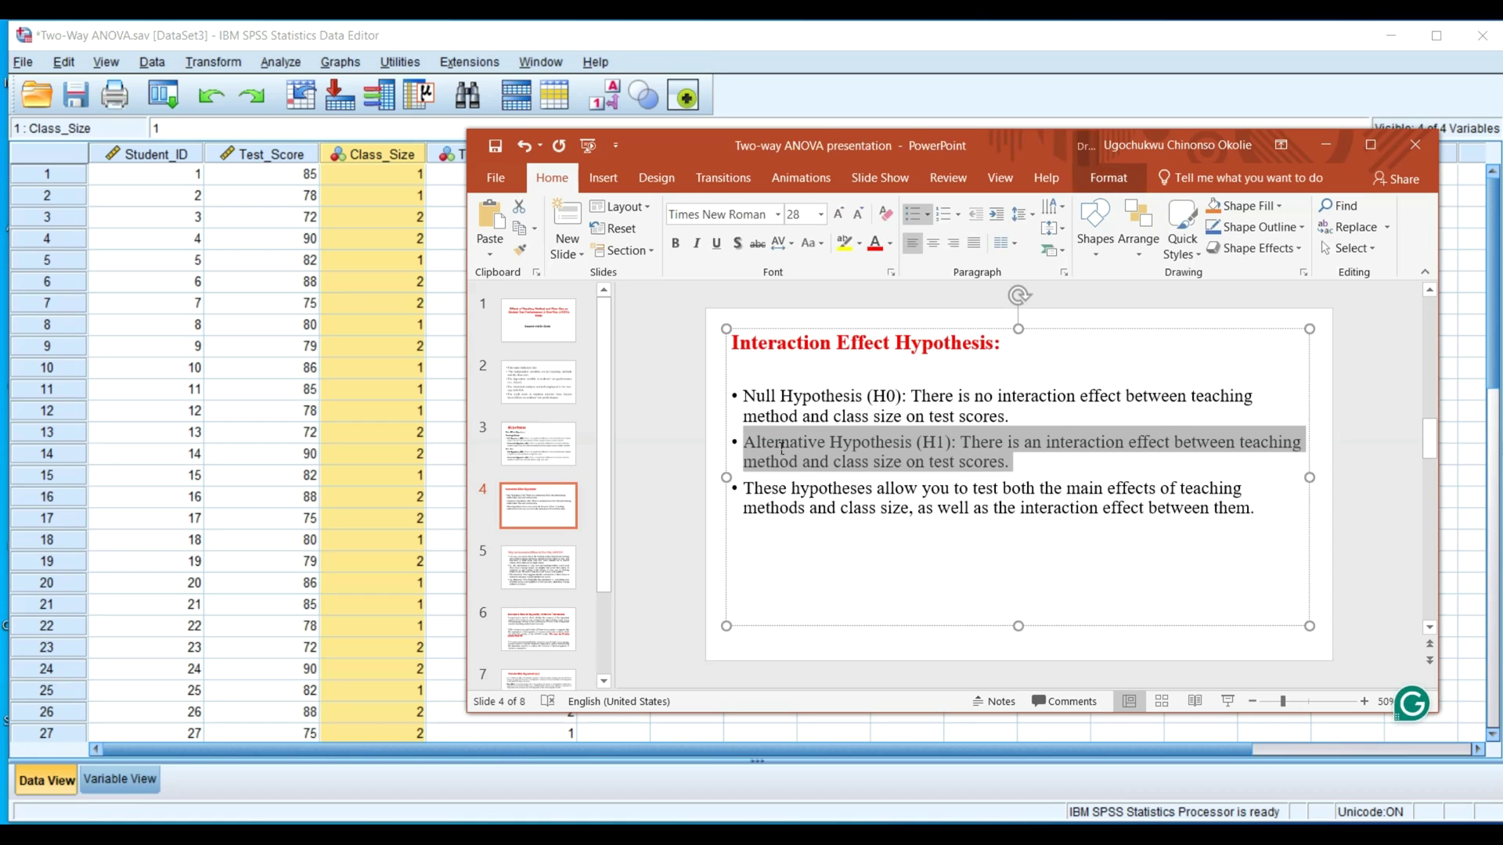
pyautogui.click(801, 508)
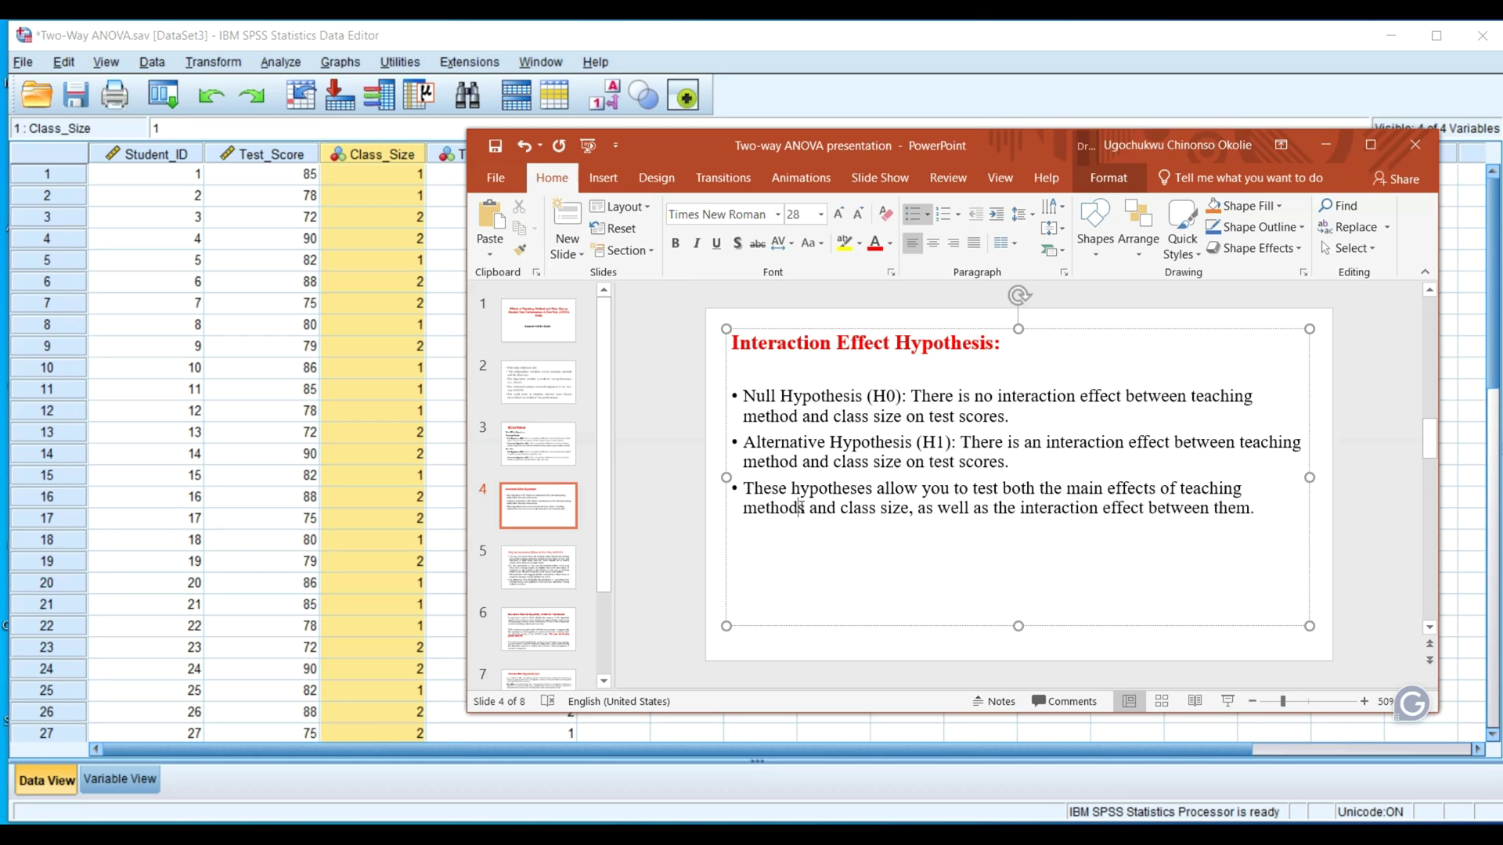
# - Go to slide 5 and read the explanation of why interaction effects matter in a two-way ANOVA
pyautogui.scroll(-1, 799, 507)
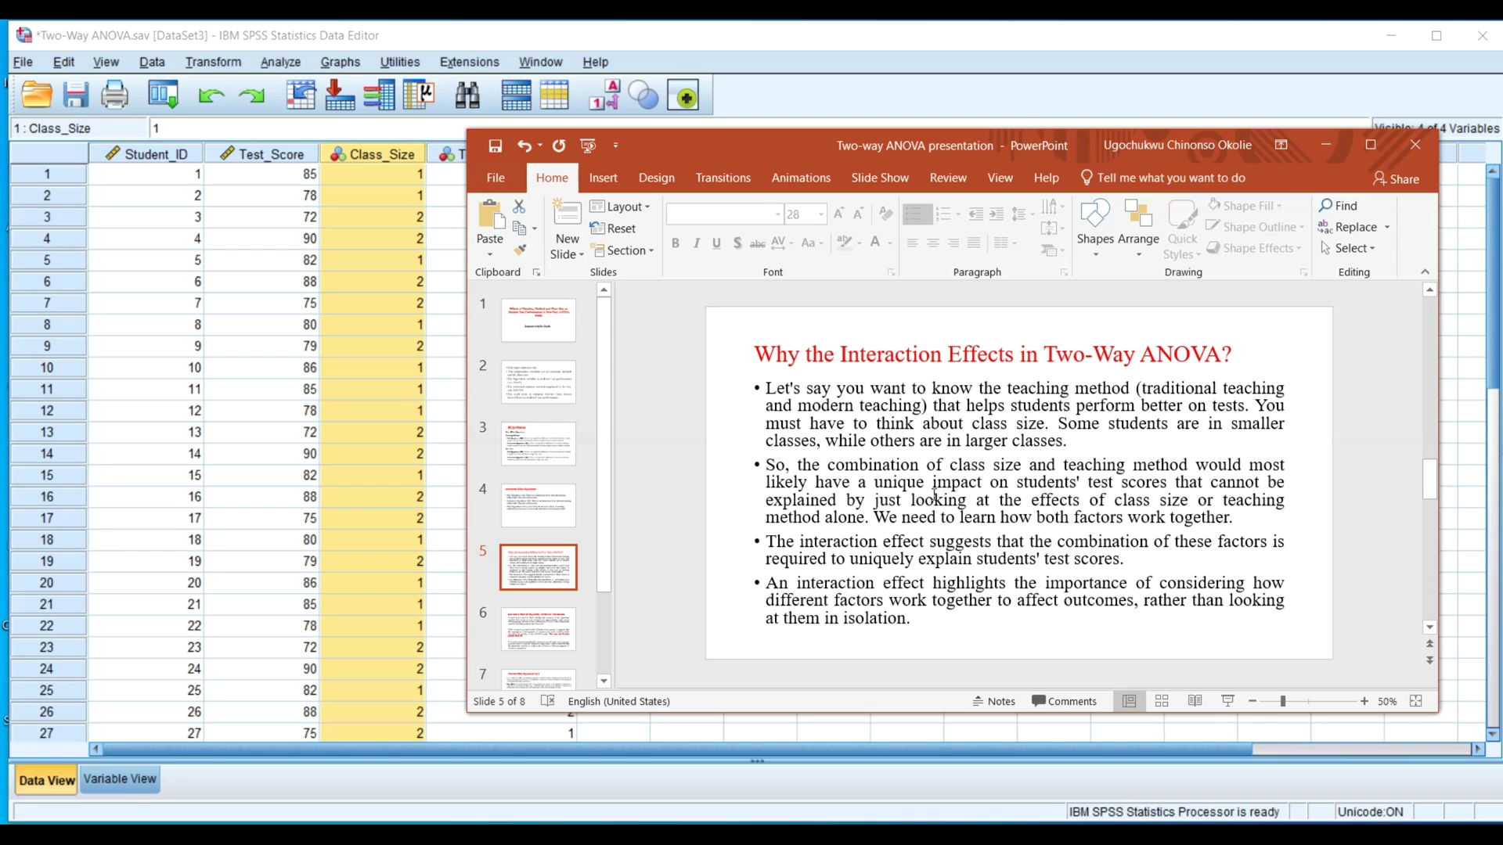
pyautogui.moveTo(814, 394); pyautogui.dragTo(916, 620)
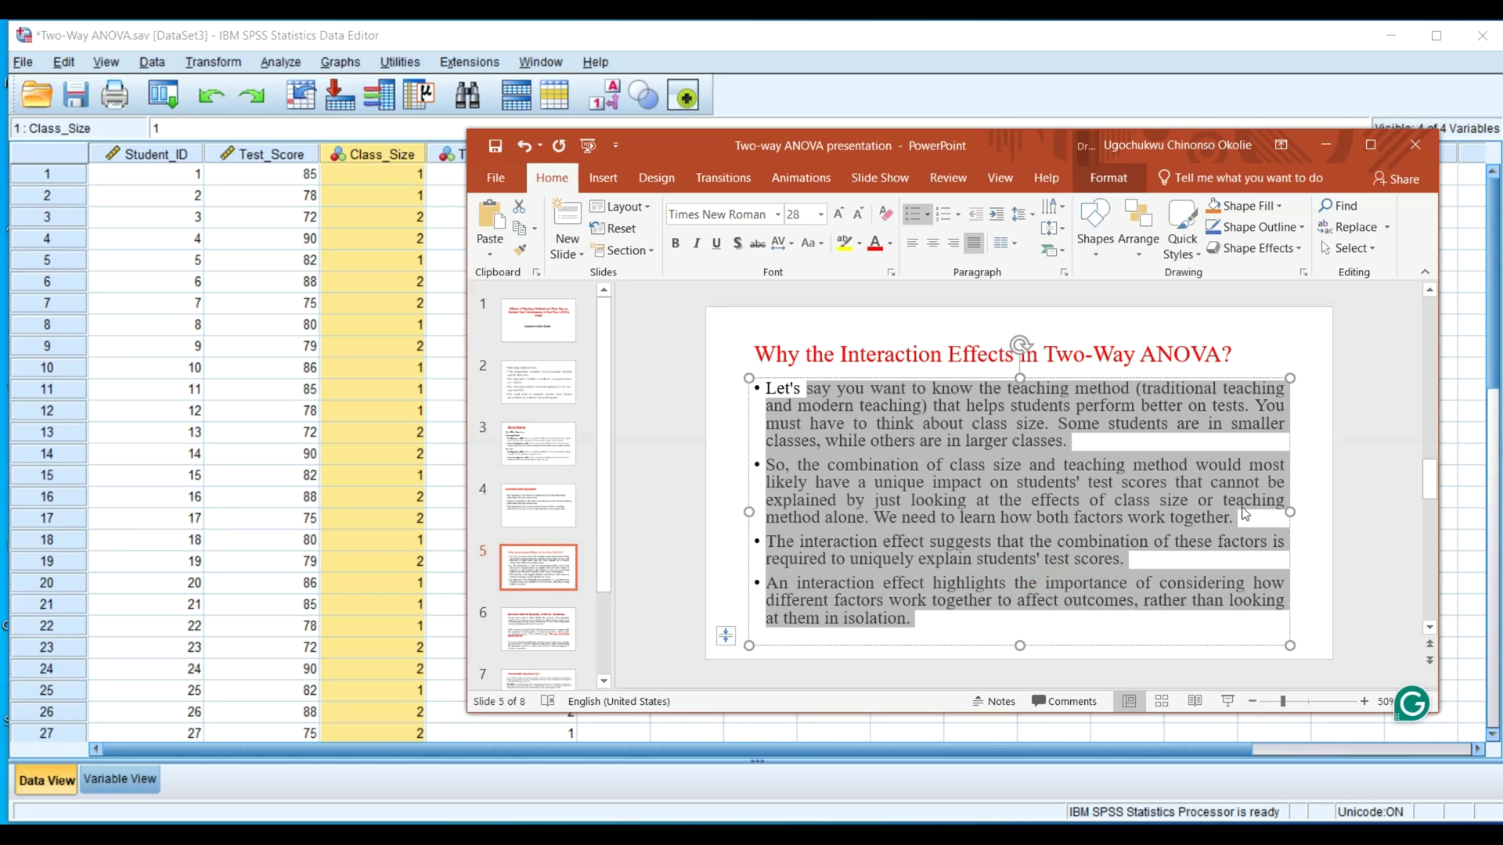
pyautogui.click(1268, 468)
pyautogui.click(1305, 459)
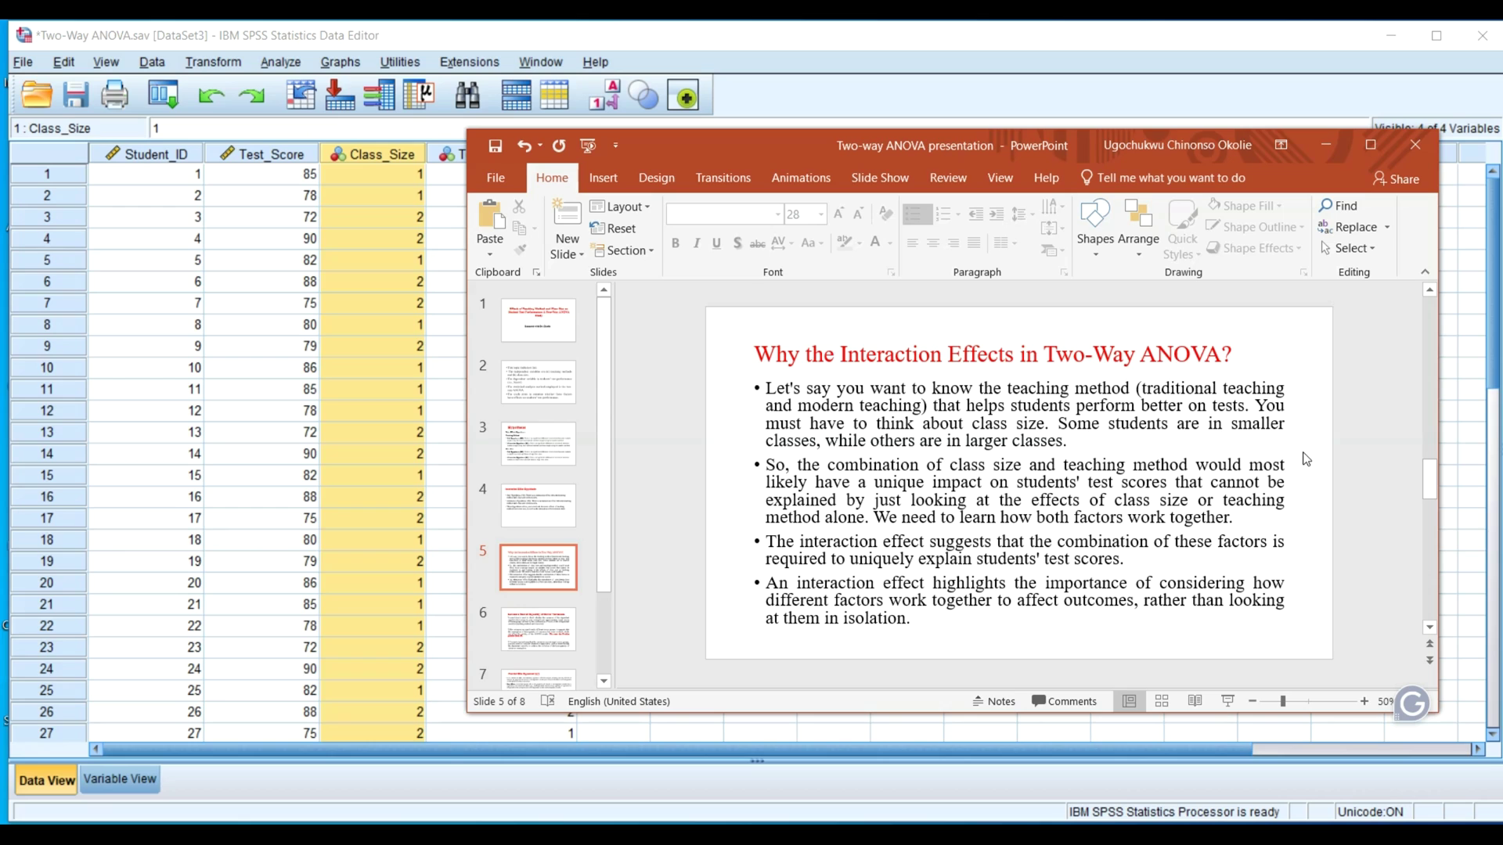
pyautogui.click(766, 583)
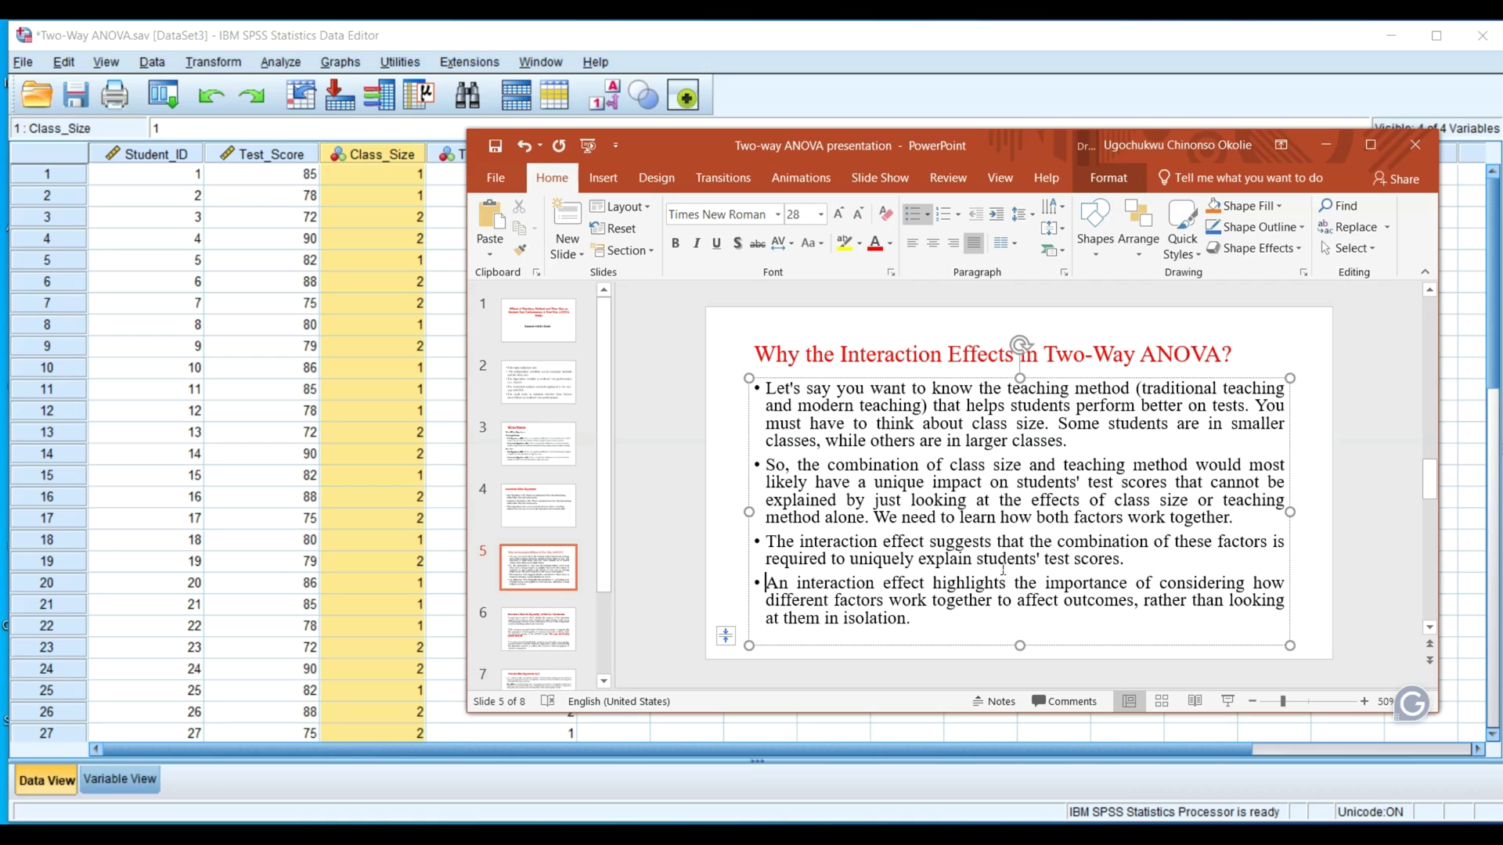
# - Switch back to the SPSS Data Editor and look over the Test_Score, Teaching_Methods and Class_Size columns
pyautogui.click(804, 101)
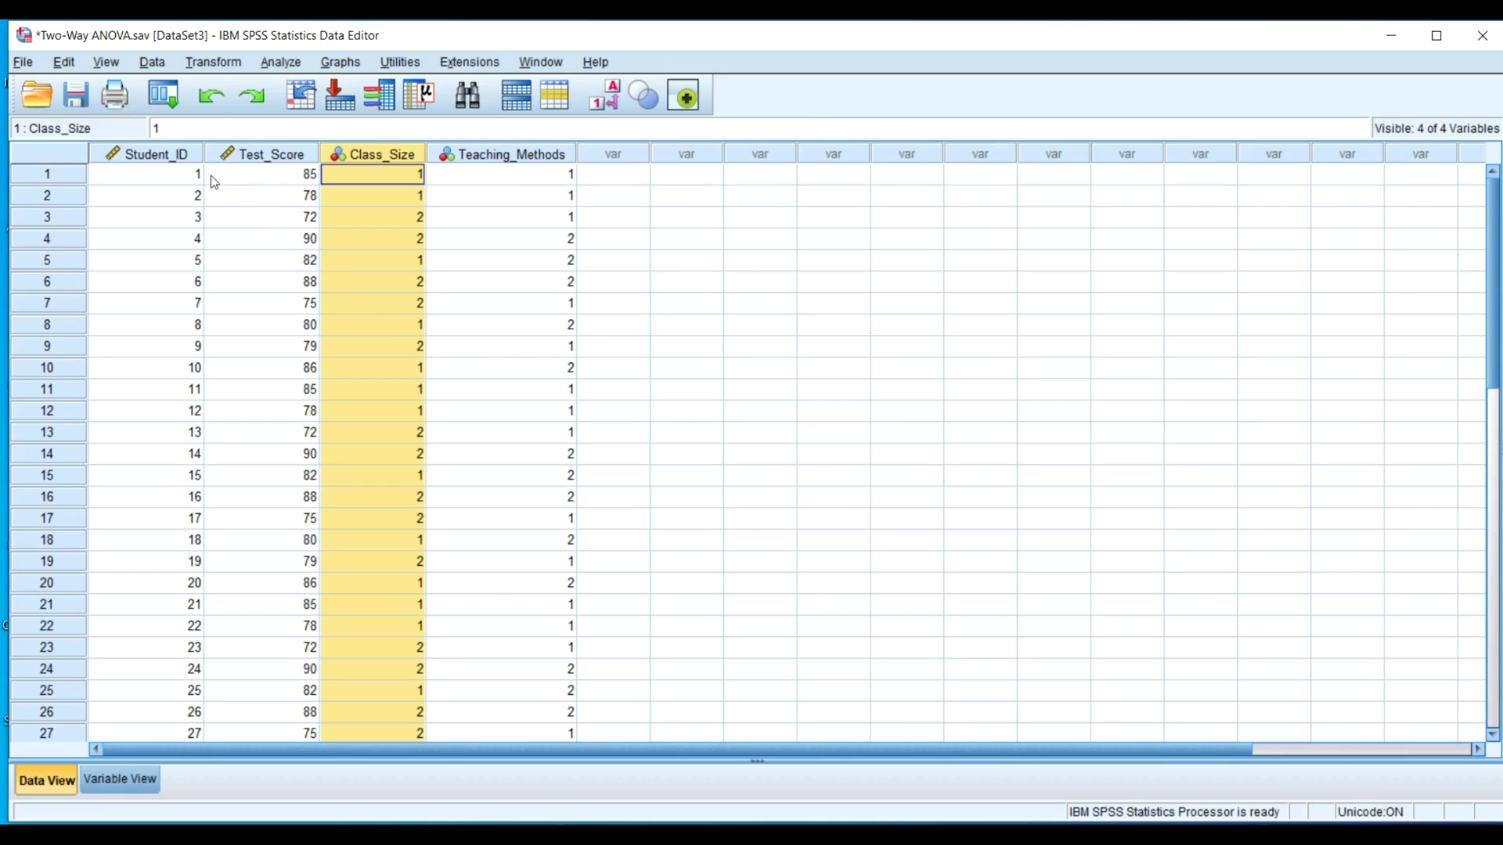
pyautogui.click(255, 171)
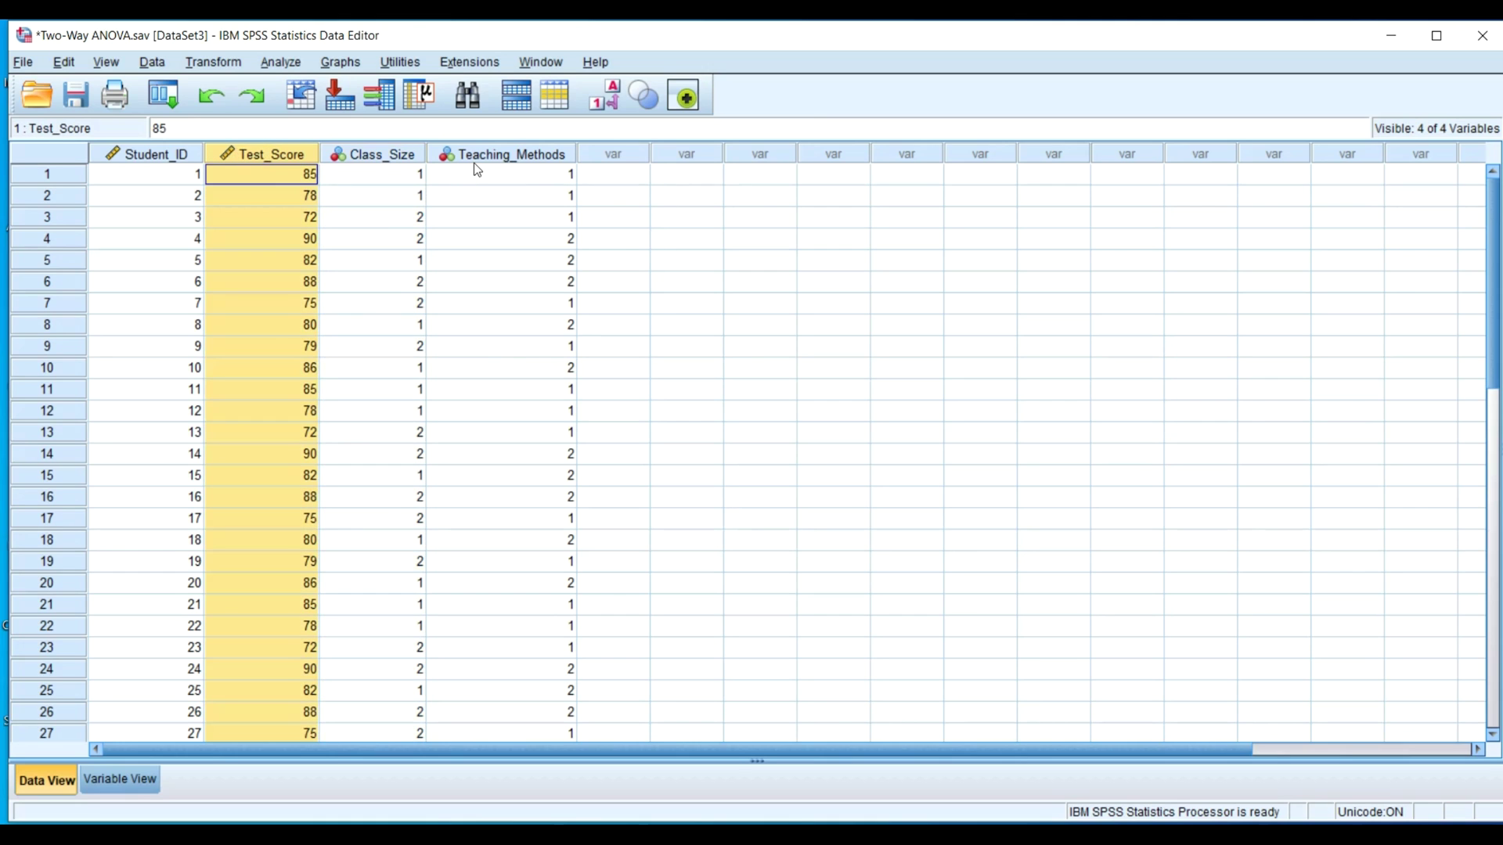
pyautogui.click(452, 168)
pyautogui.click(383, 153)
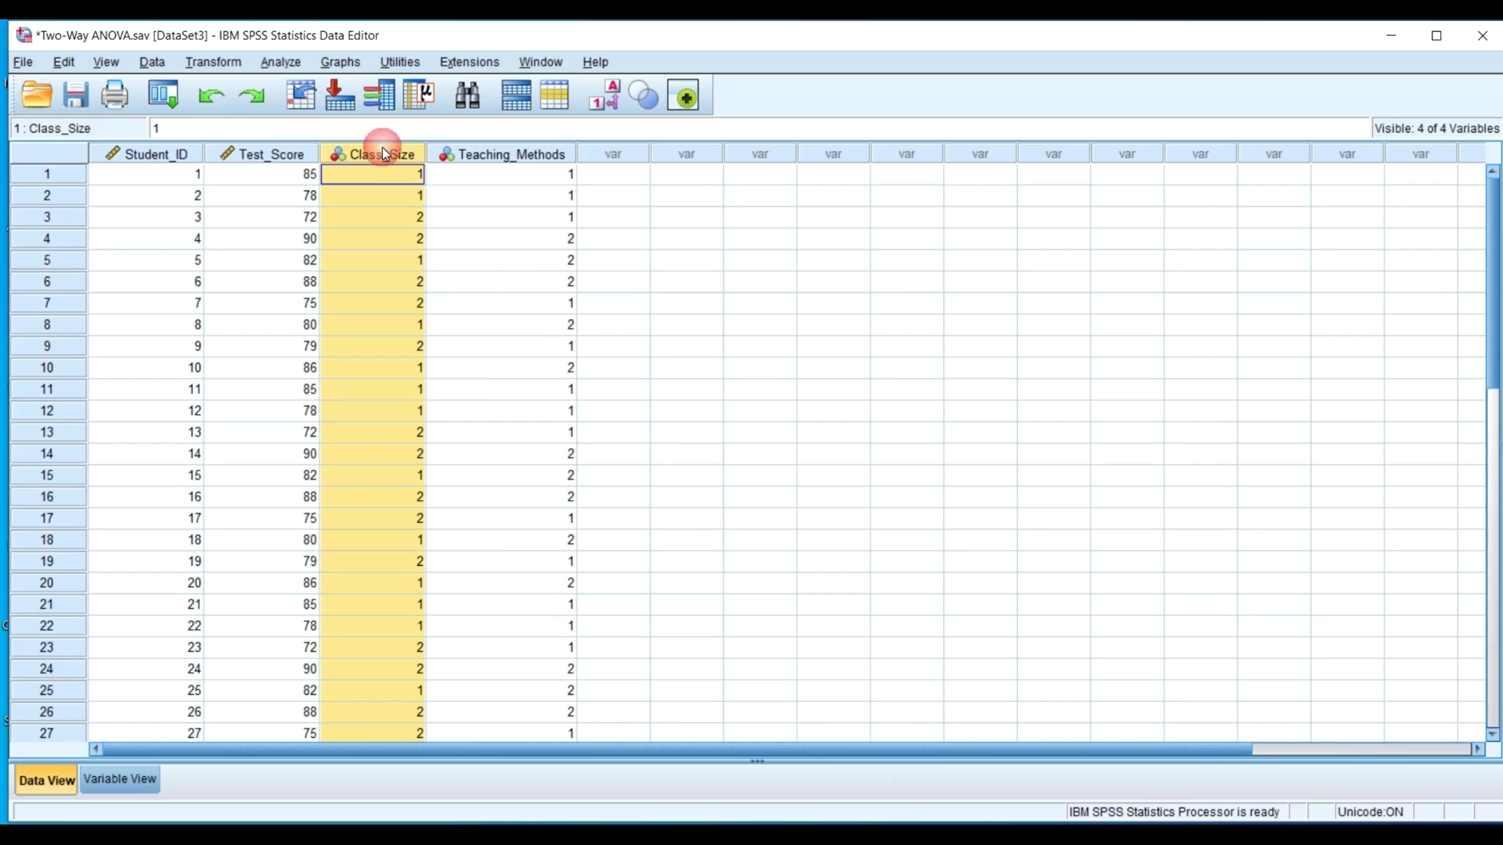
# - Start a General Linear Model Univariate analysis and move its dialog clear of the data columns
pyautogui.click(284, 64)
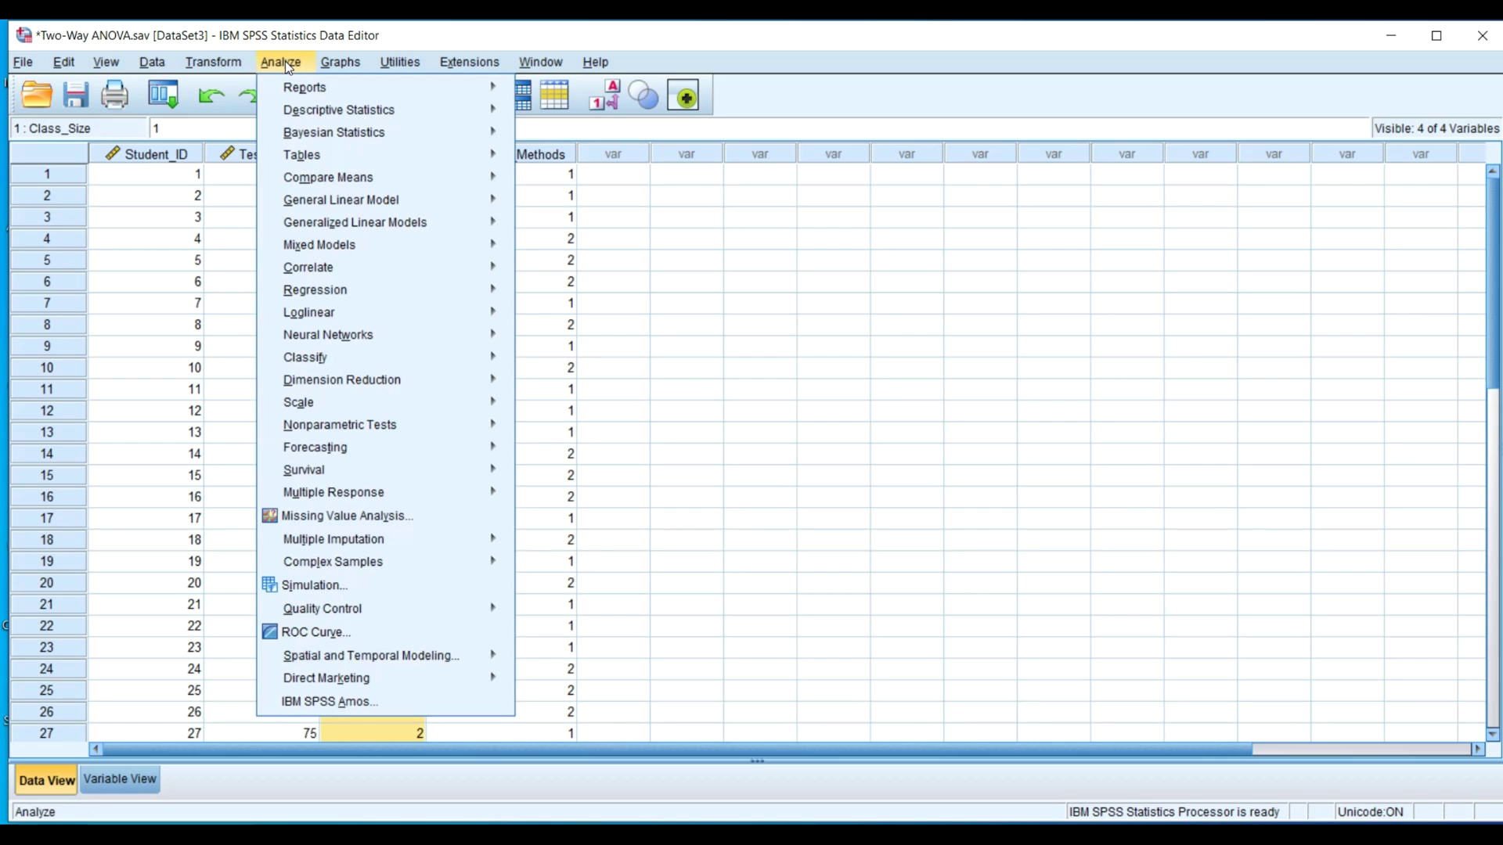
pyautogui.moveTo(405, 198)
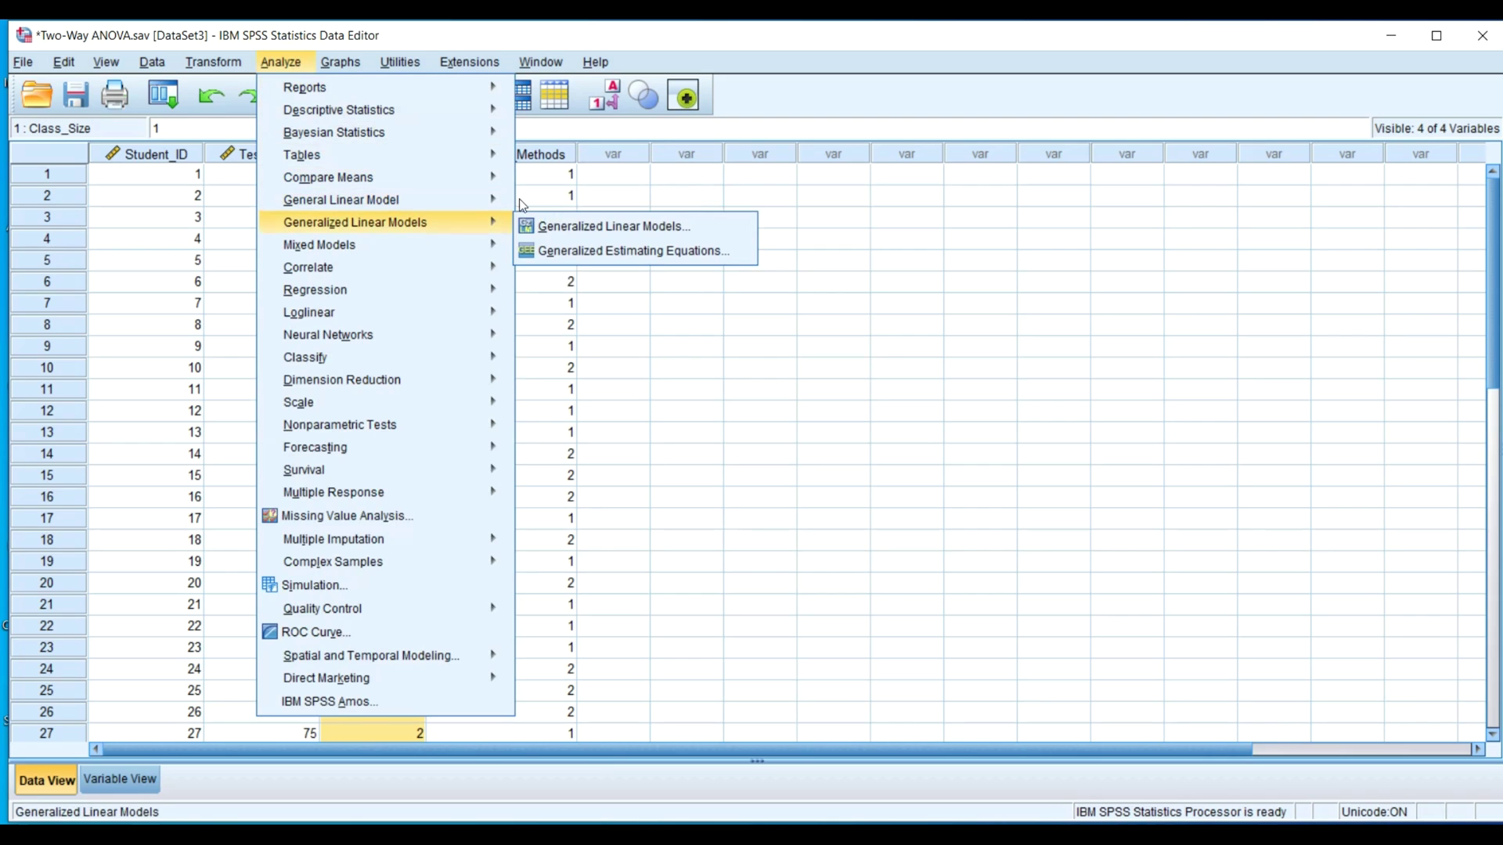
pyautogui.click(567, 206)
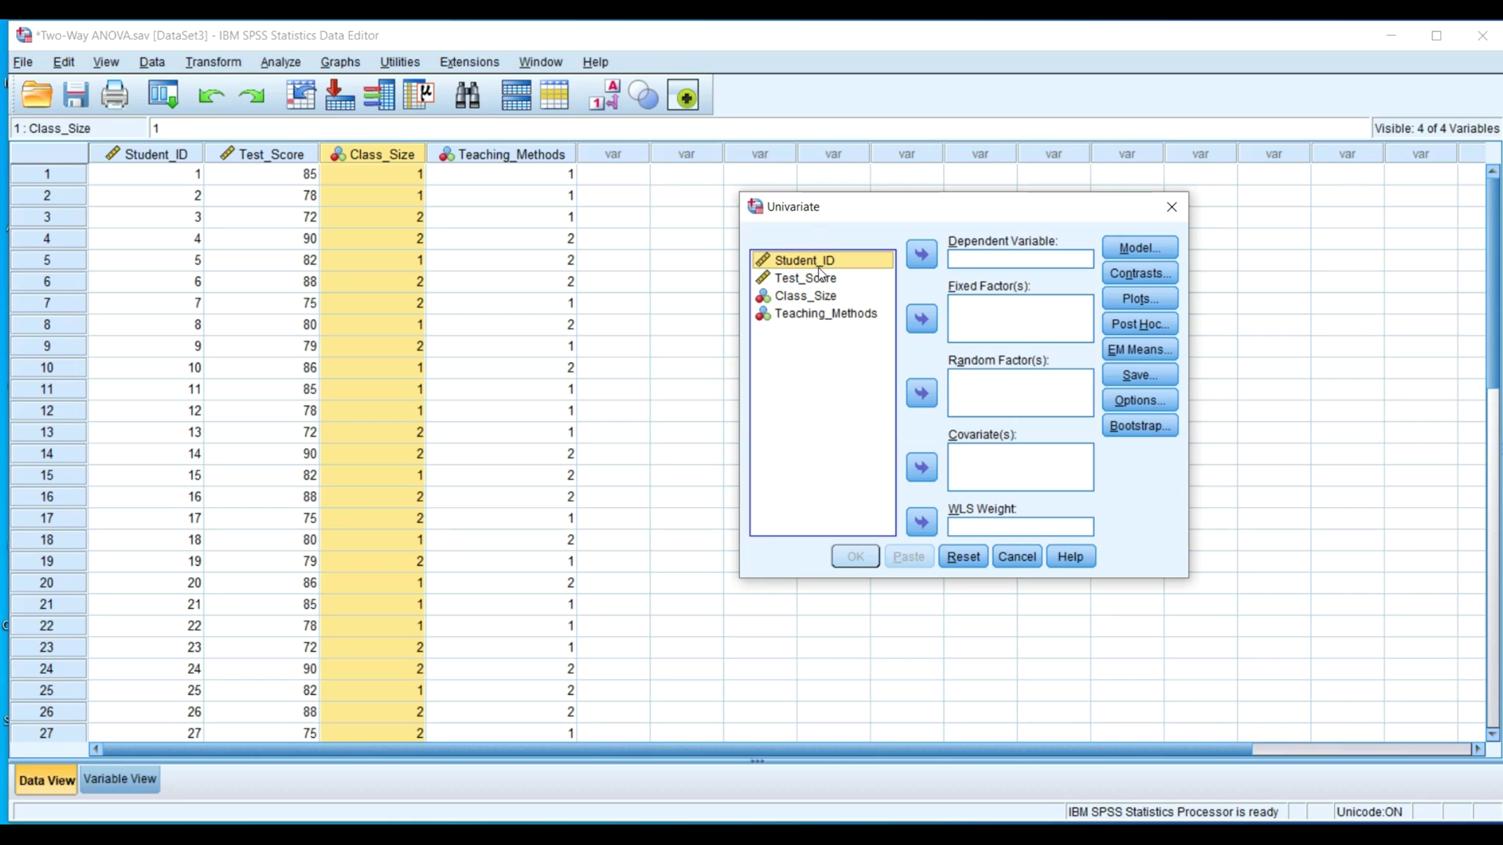
pyautogui.moveTo(907, 206); pyautogui.dragTo(814, 177)
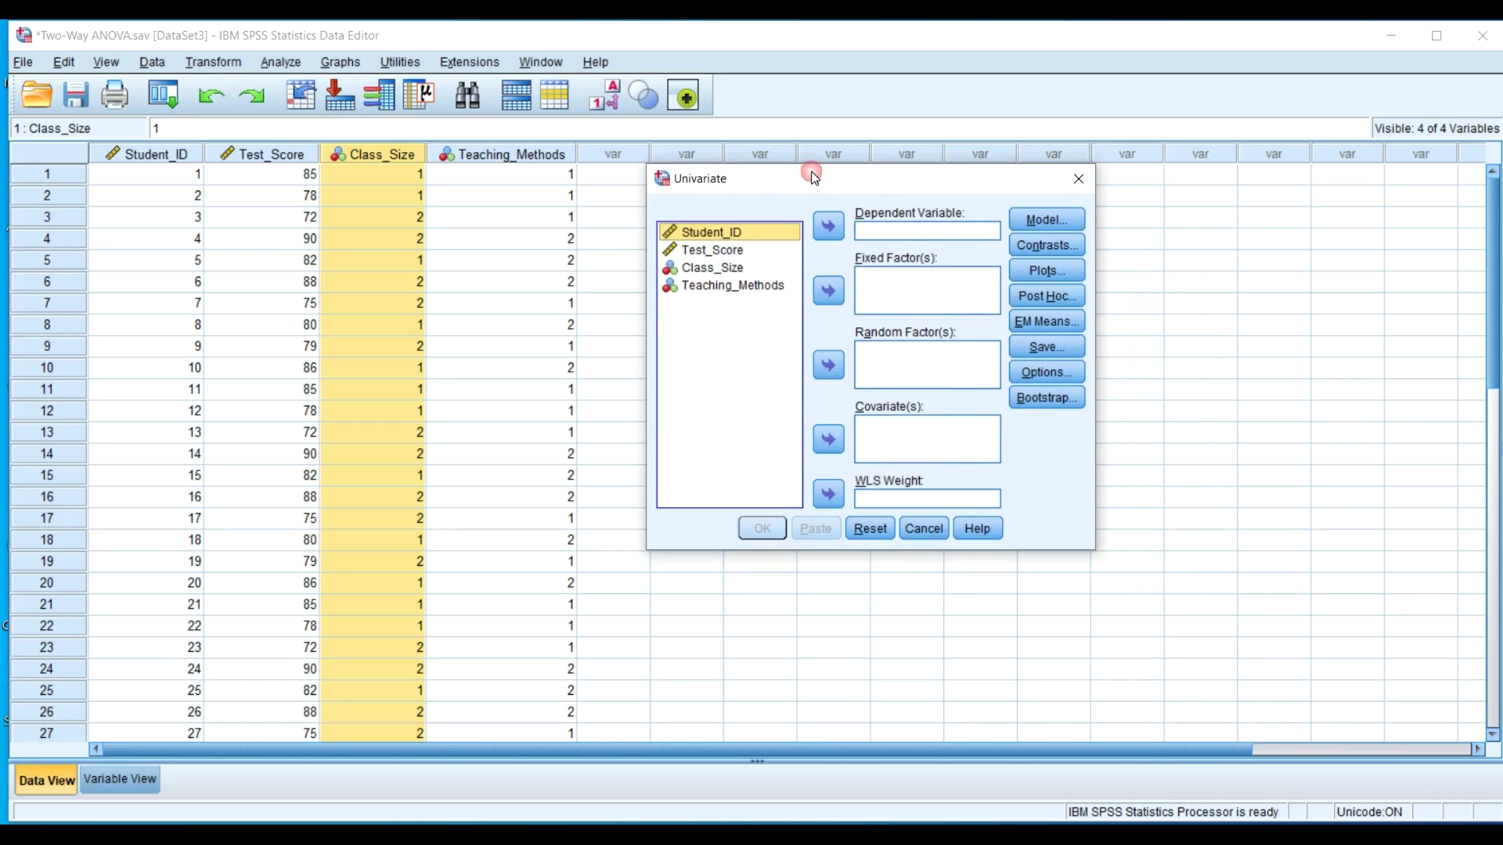
# - Review the variables available for the Univariate analysis, including Student_ID, Test_Score, Class_Size and Teaching_Methods
pyautogui.click(721, 251)
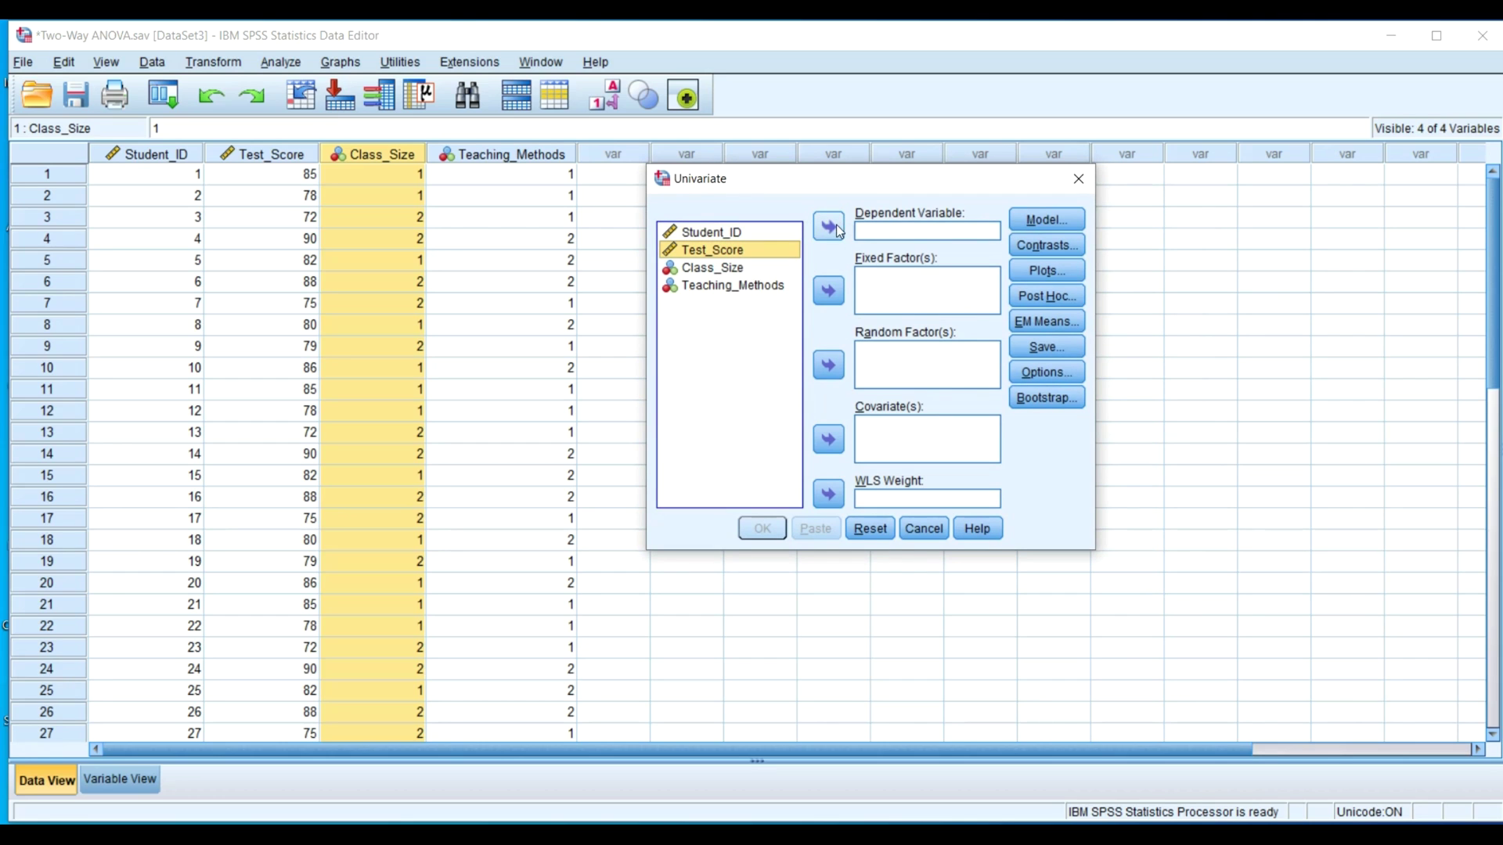
pyautogui.click(716, 267)
pyautogui.click(730, 286)
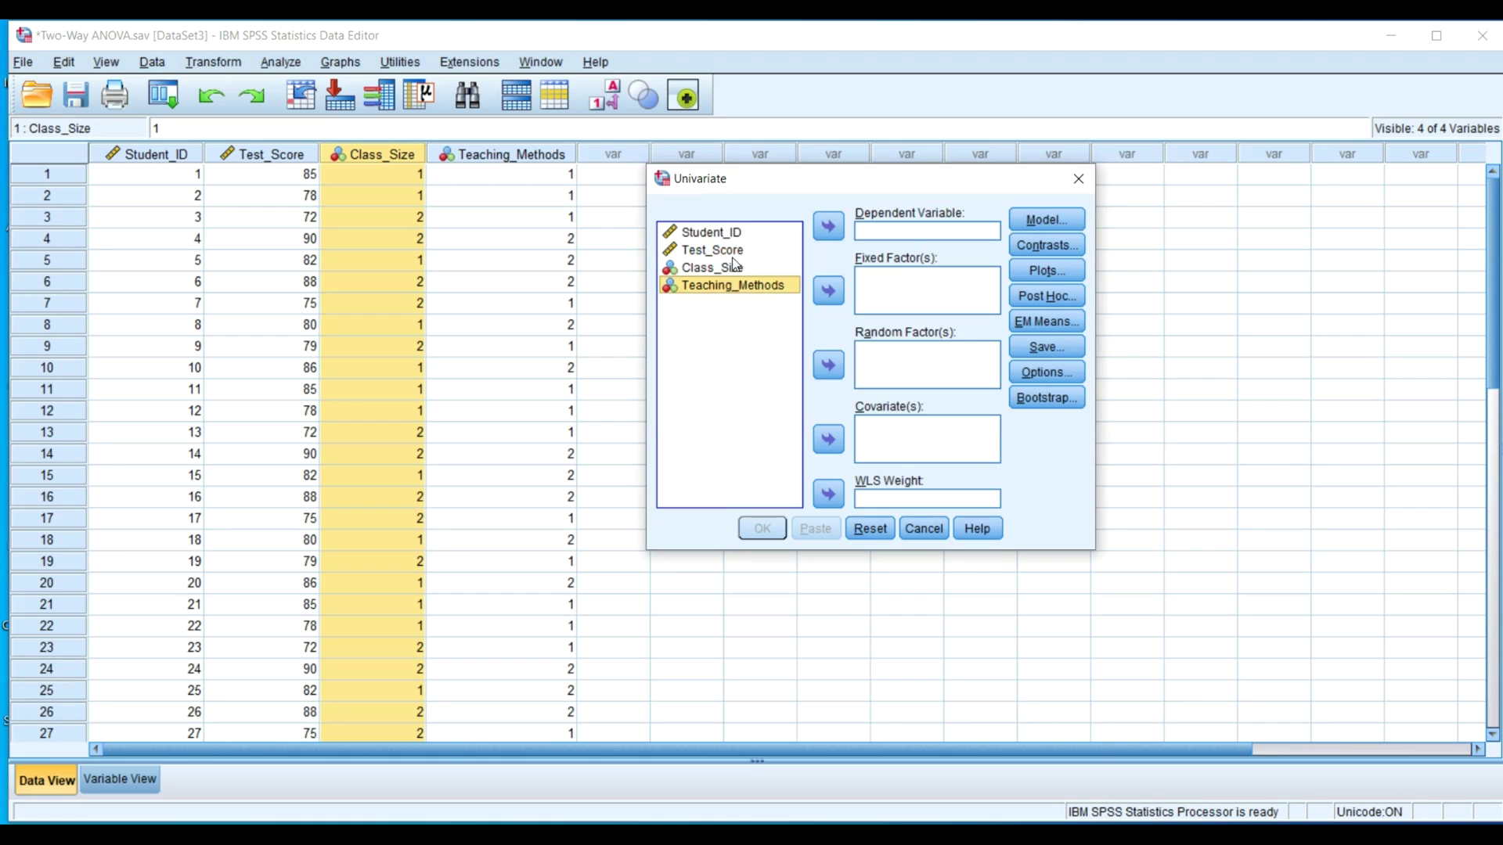
pyautogui.click(736, 250)
pyautogui.click(738, 233)
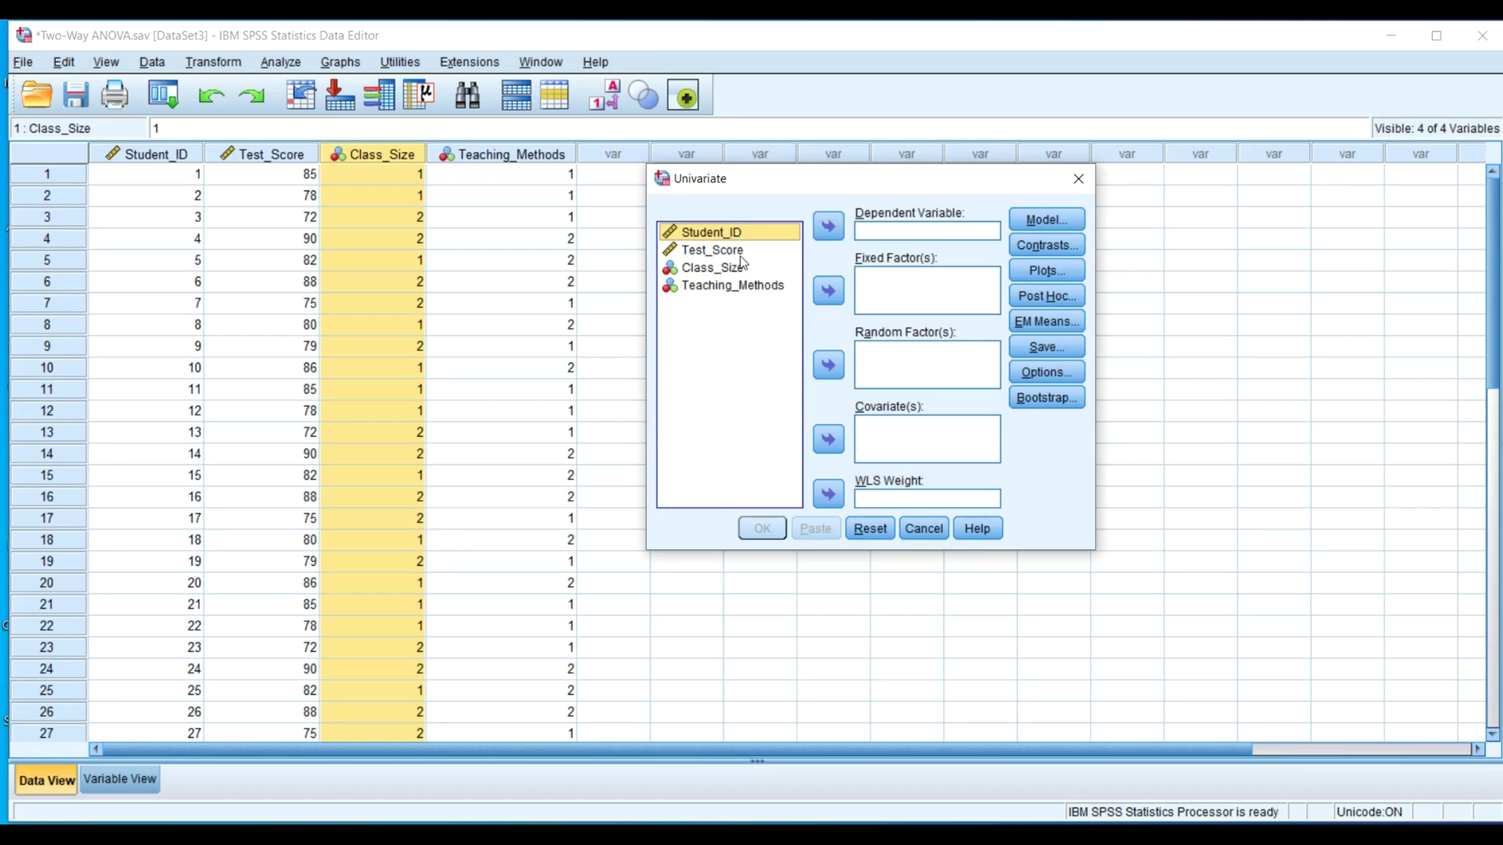
pyautogui.click(740, 252)
pyautogui.click(736, 266)
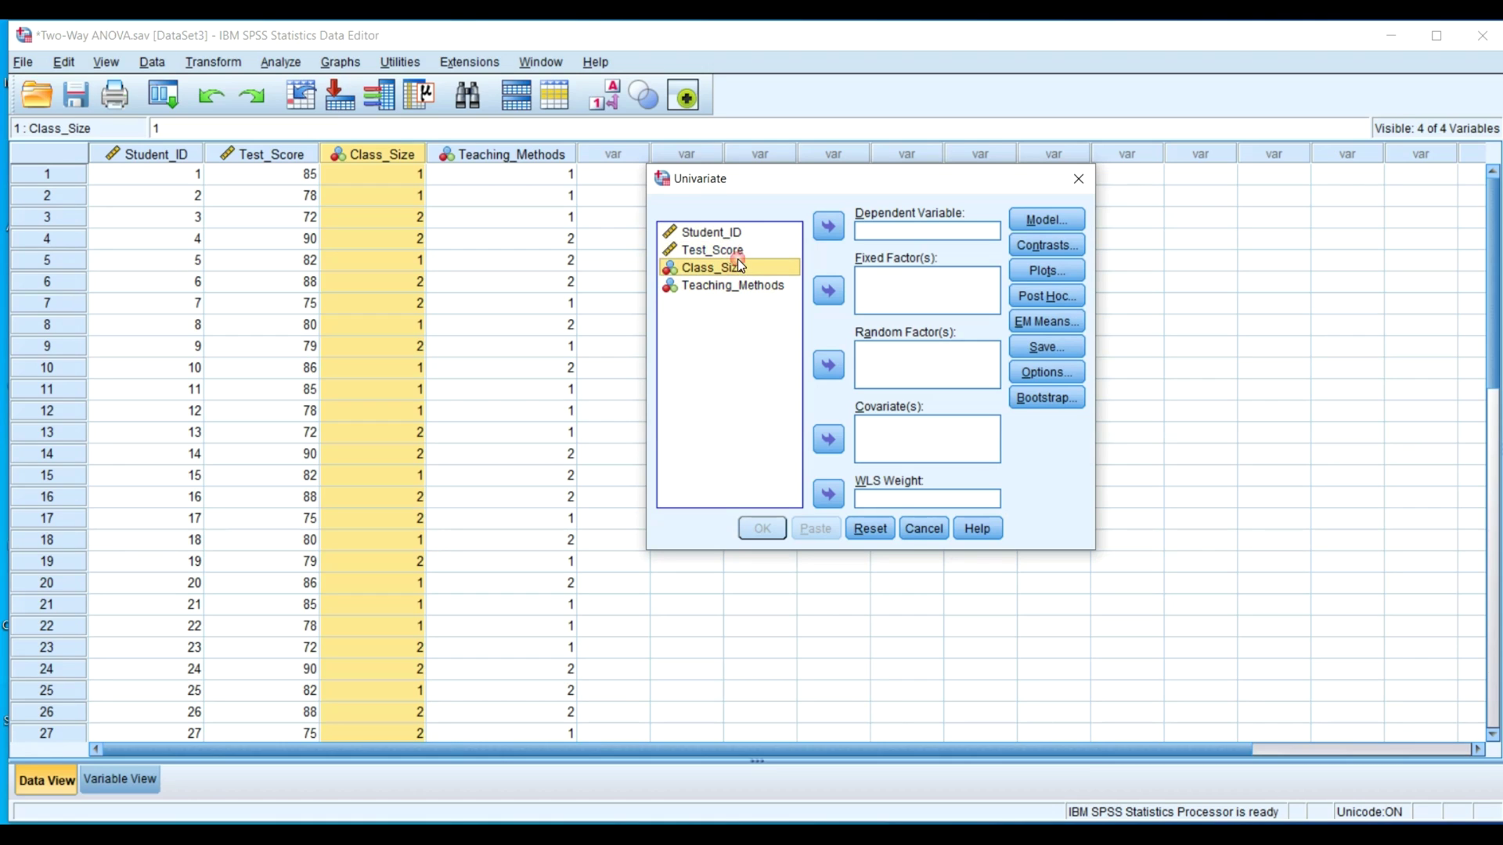
pyautogui.click(726, 288)
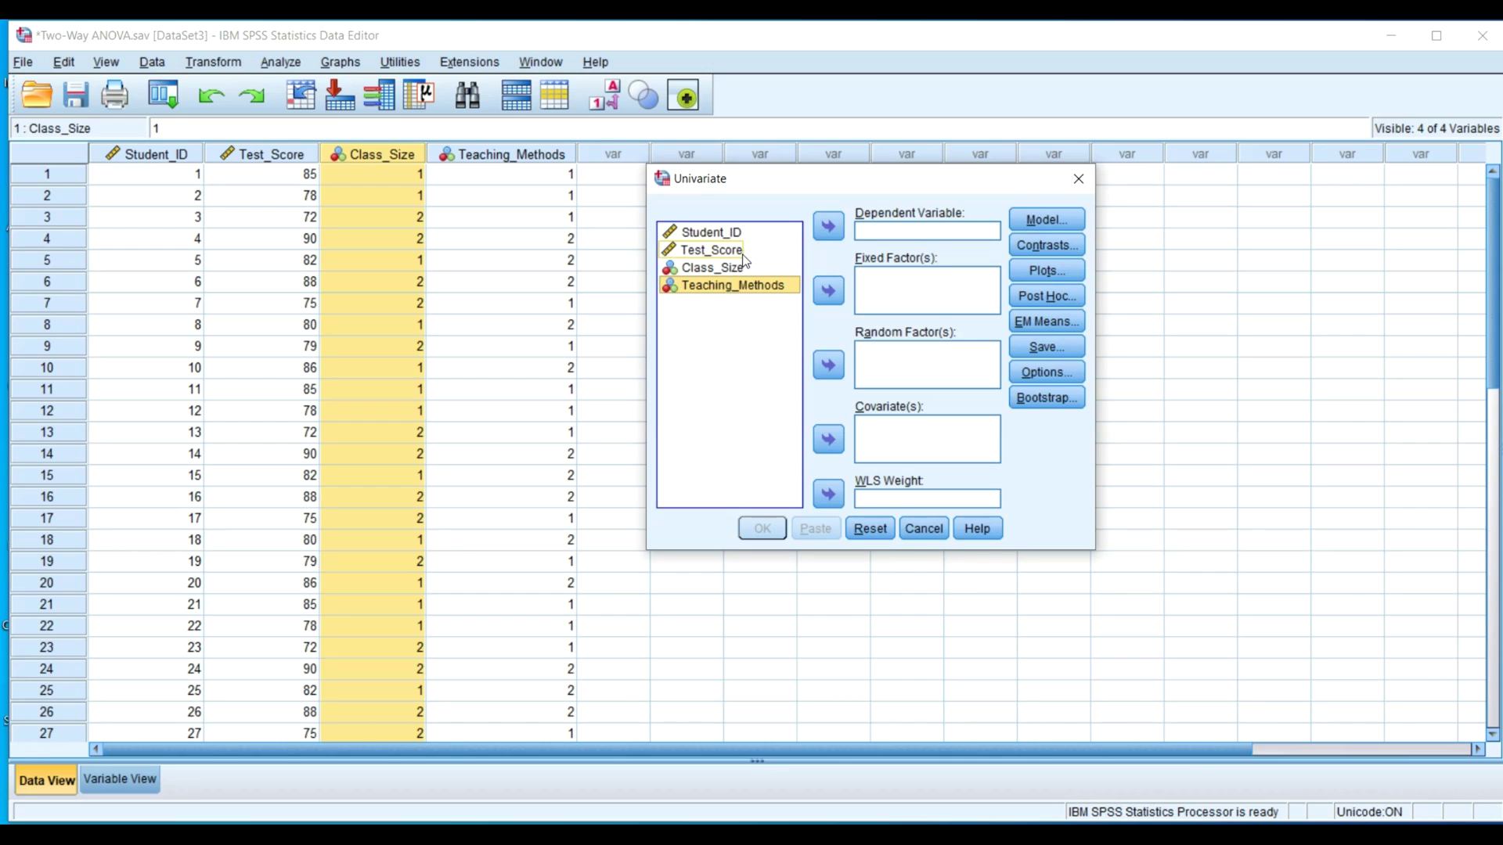
# - Assign Test_Score as the dependent variable and Class_Size and Teaching_Methods as the fixed factors
pyautogui.click(742, 252)
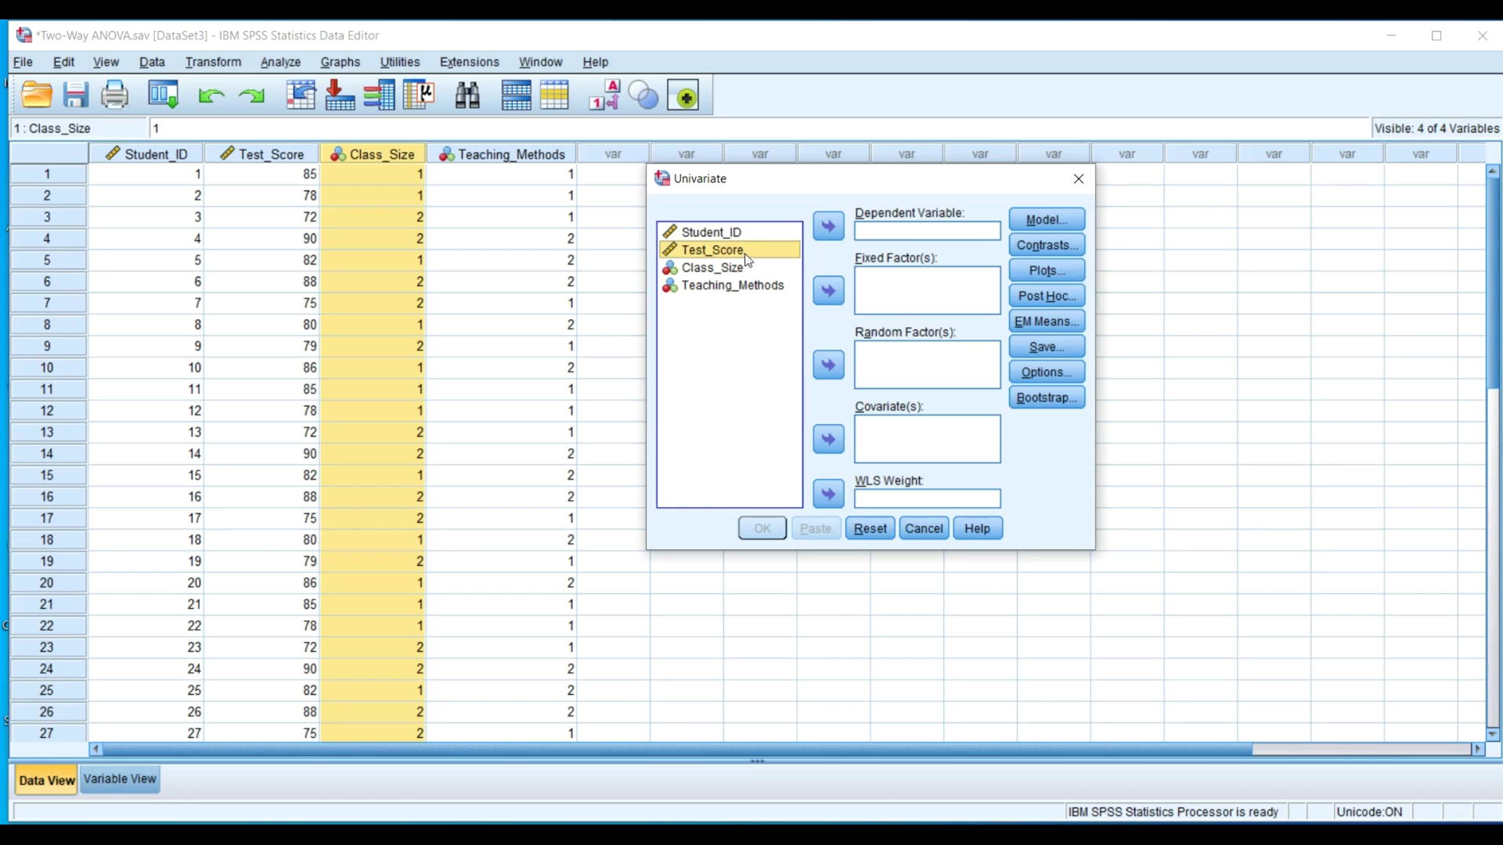
pyautogui.click(828, 229)
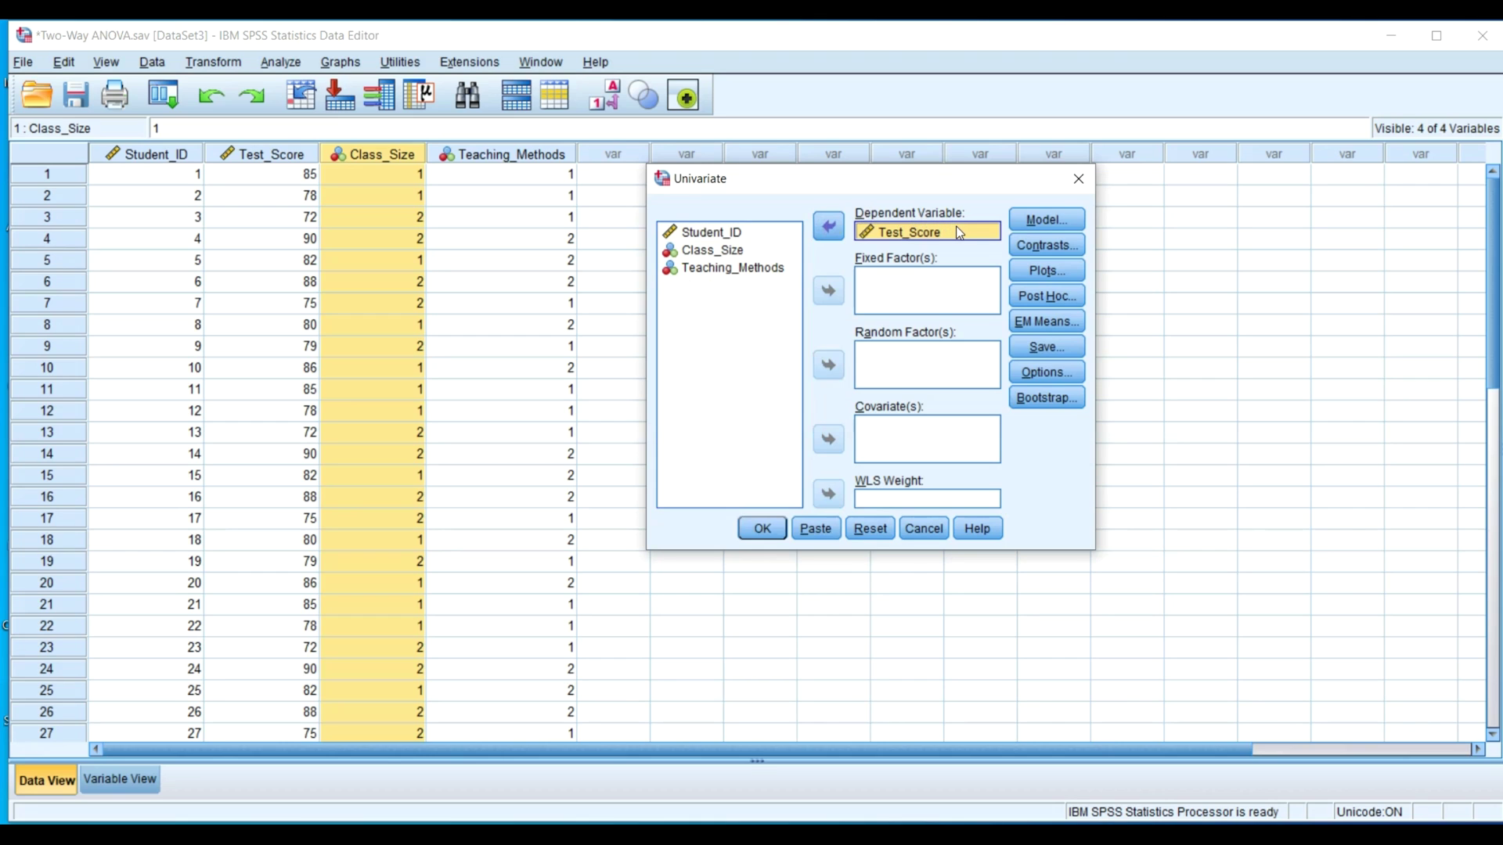
pyautogui.click(743, 256)
pyautogui.click(736, 252)
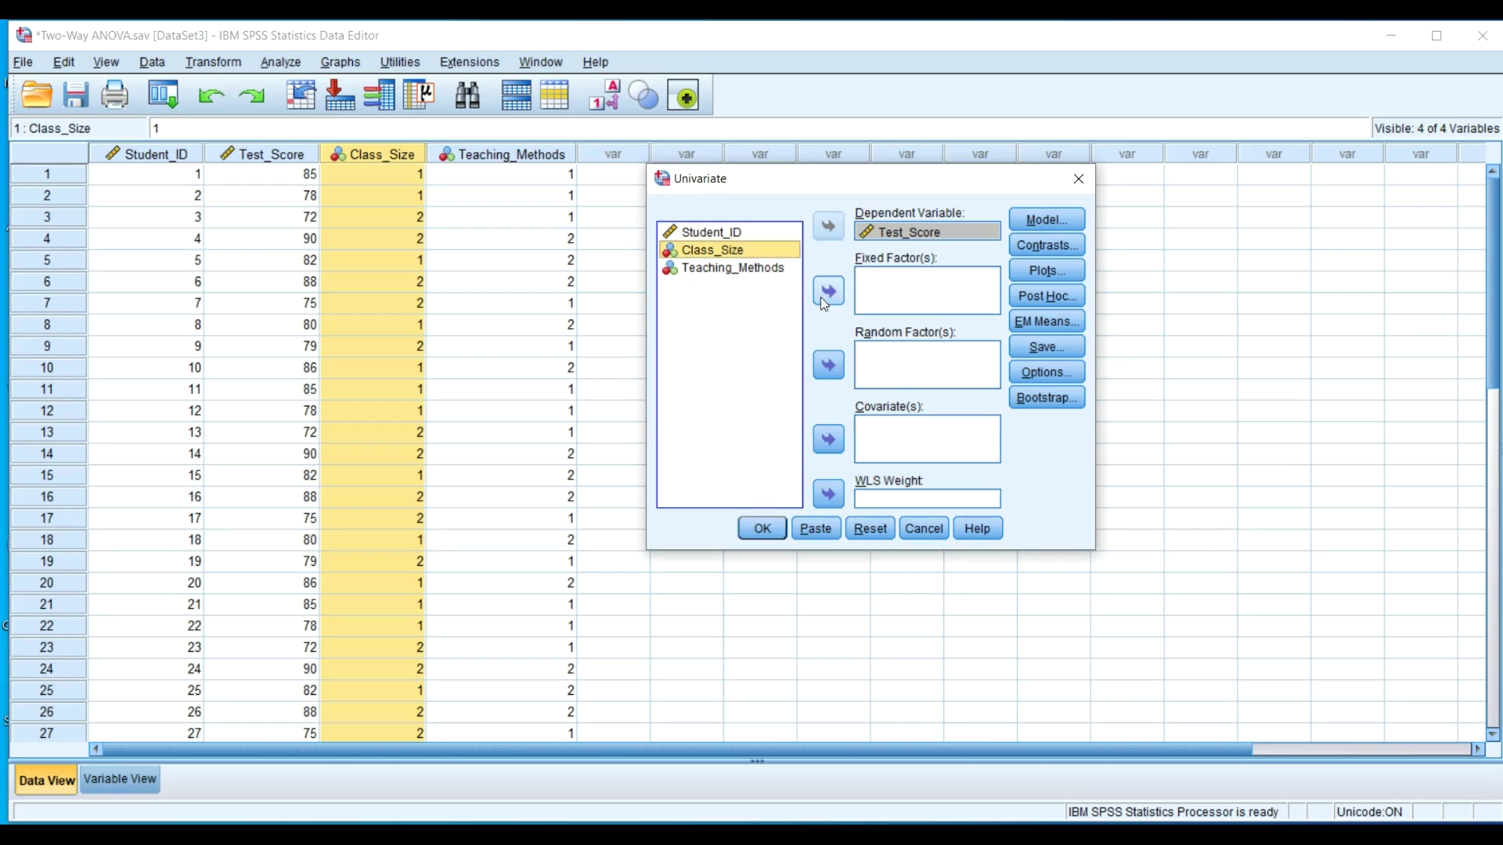
pyautogui.click(823, 294)
pyautogui.click(767, 252)
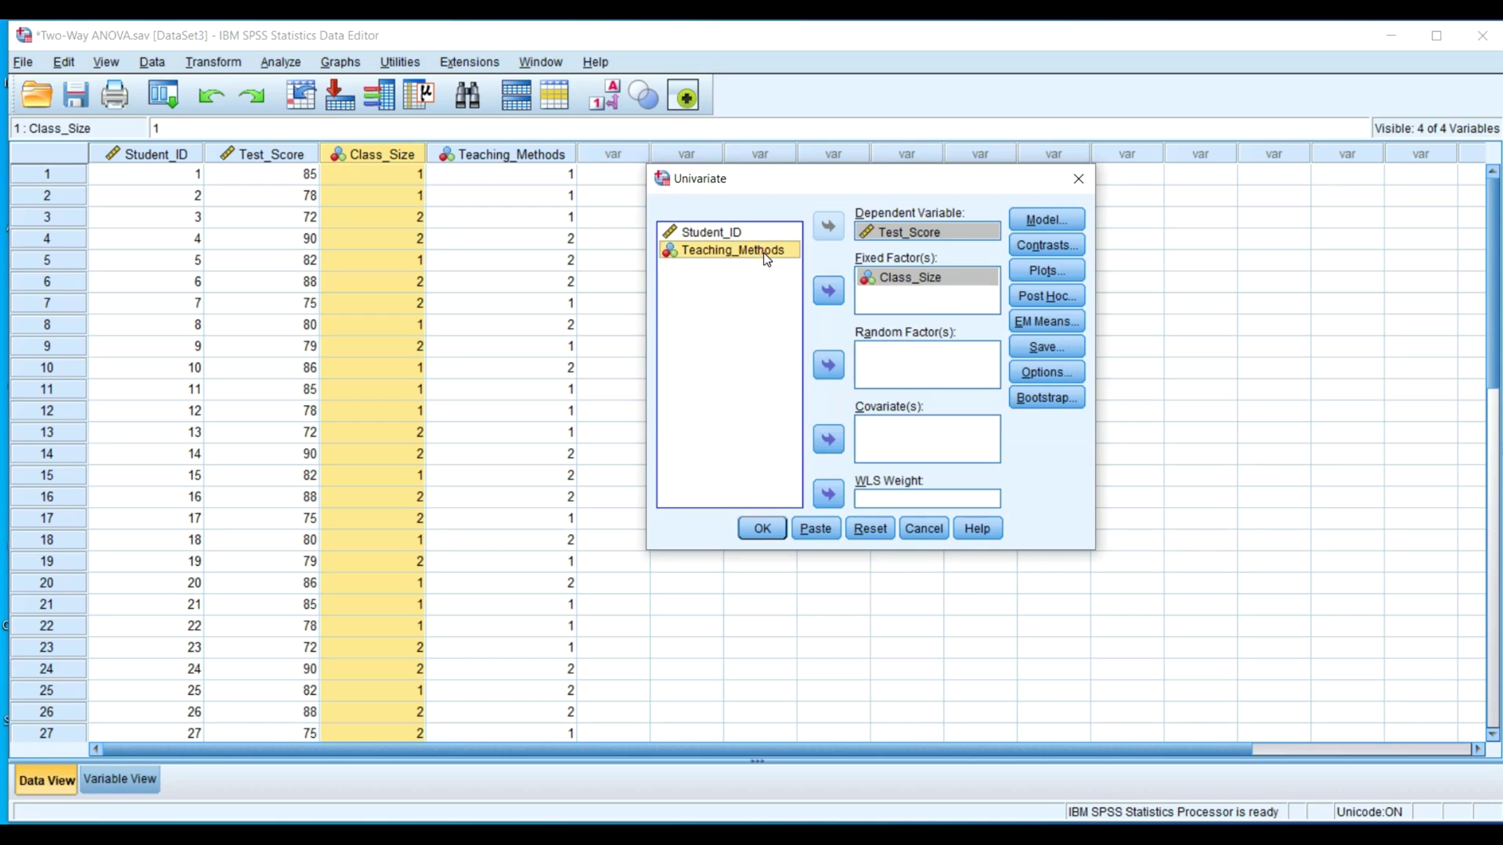
pyautogui.click(822, 288)
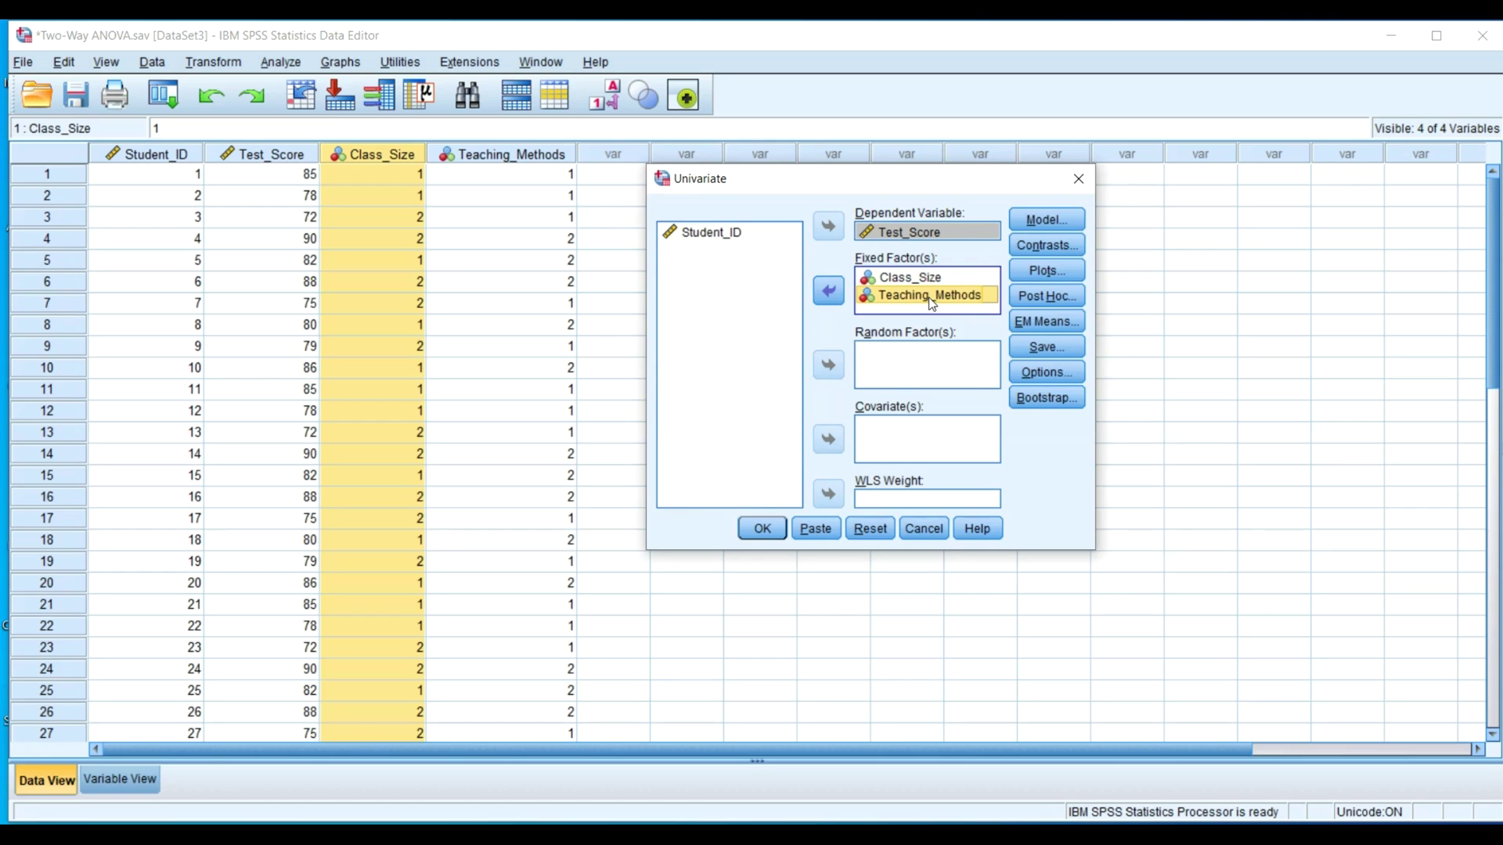
# - Include descriptive statistics, estimates of effect size and homogeneity tests in the Univariate output options
pyautogui.click(1041, 377)
pyautogui.click(842, 213)
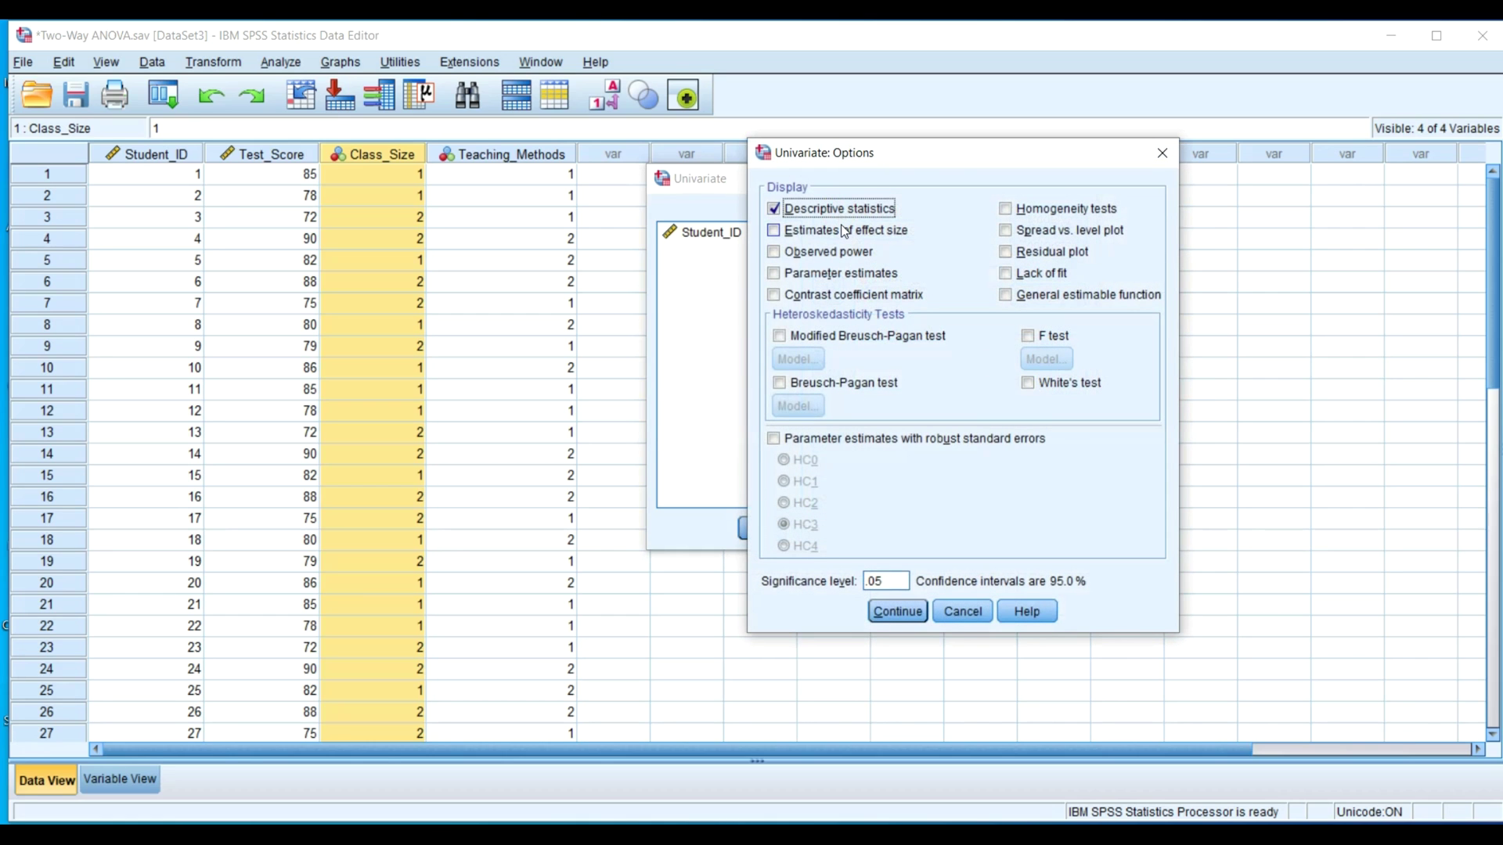
pyautogui.click(843, 231)
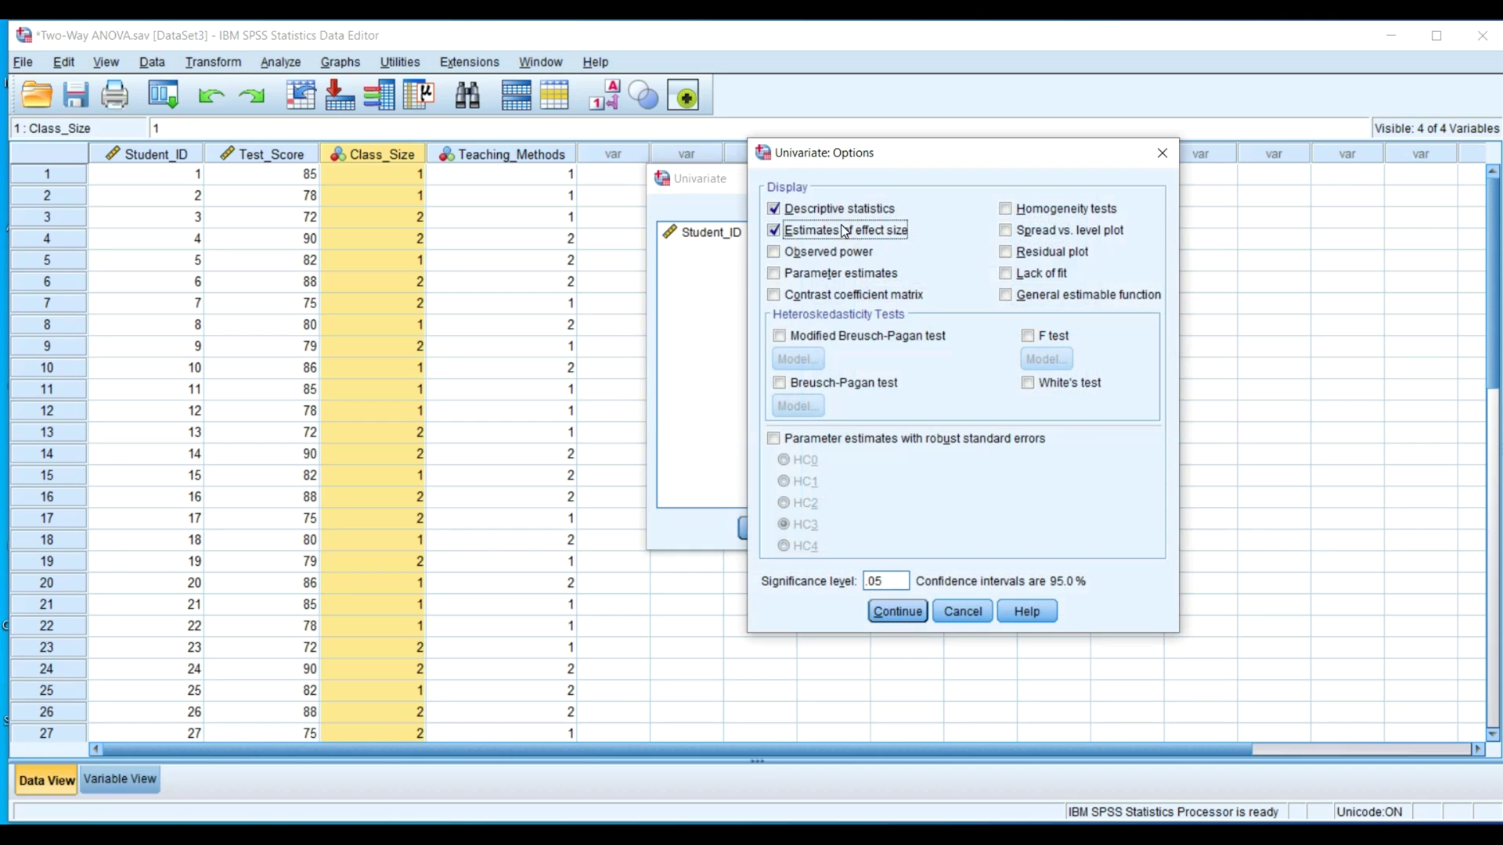
pyautogui.click(1005, 210)
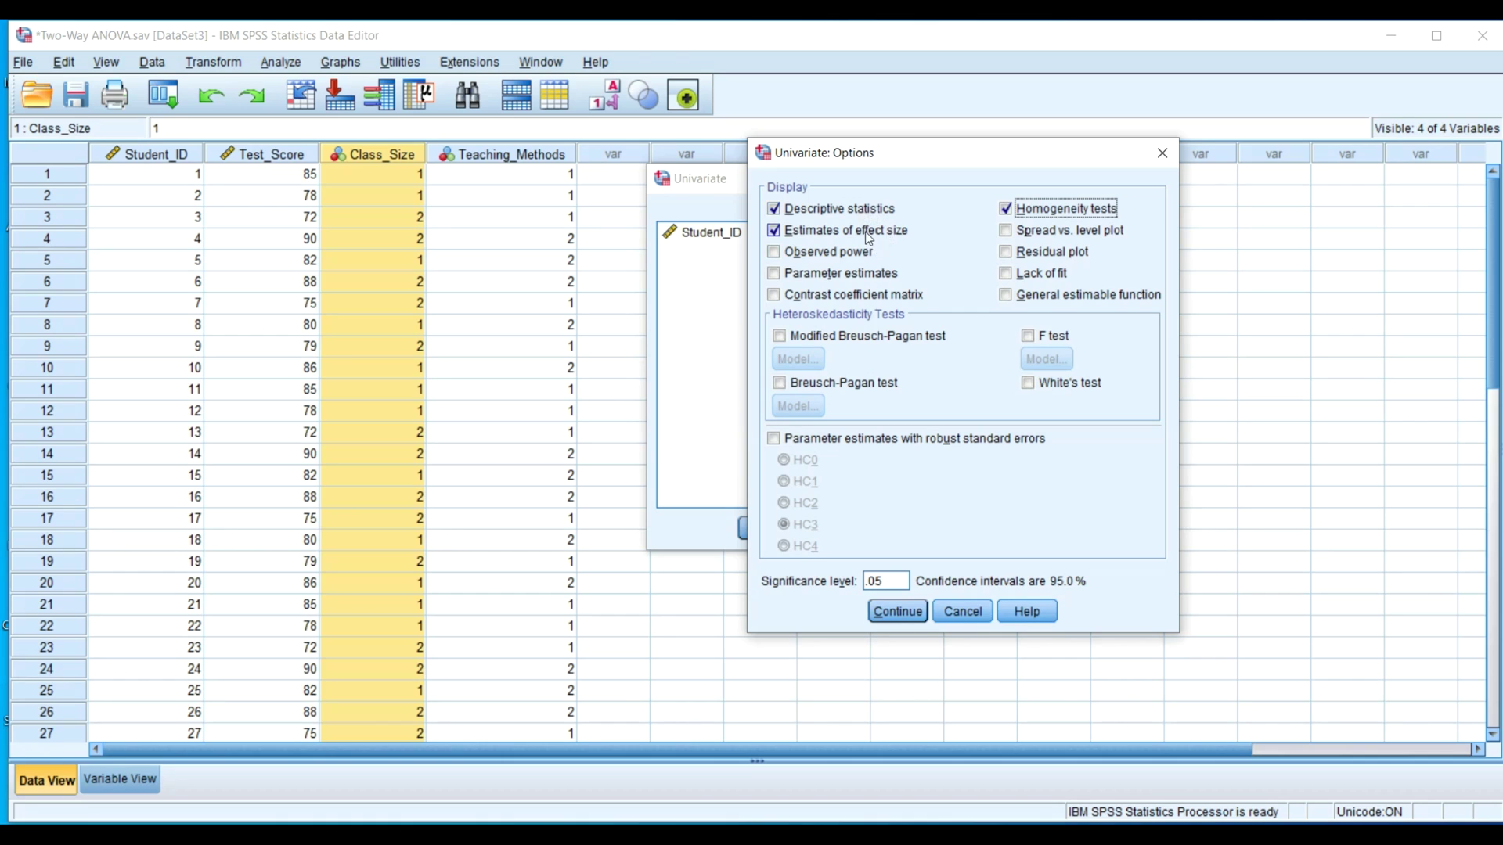
pyautogui.click(946, 175)
pyautogui.click(897, 610)
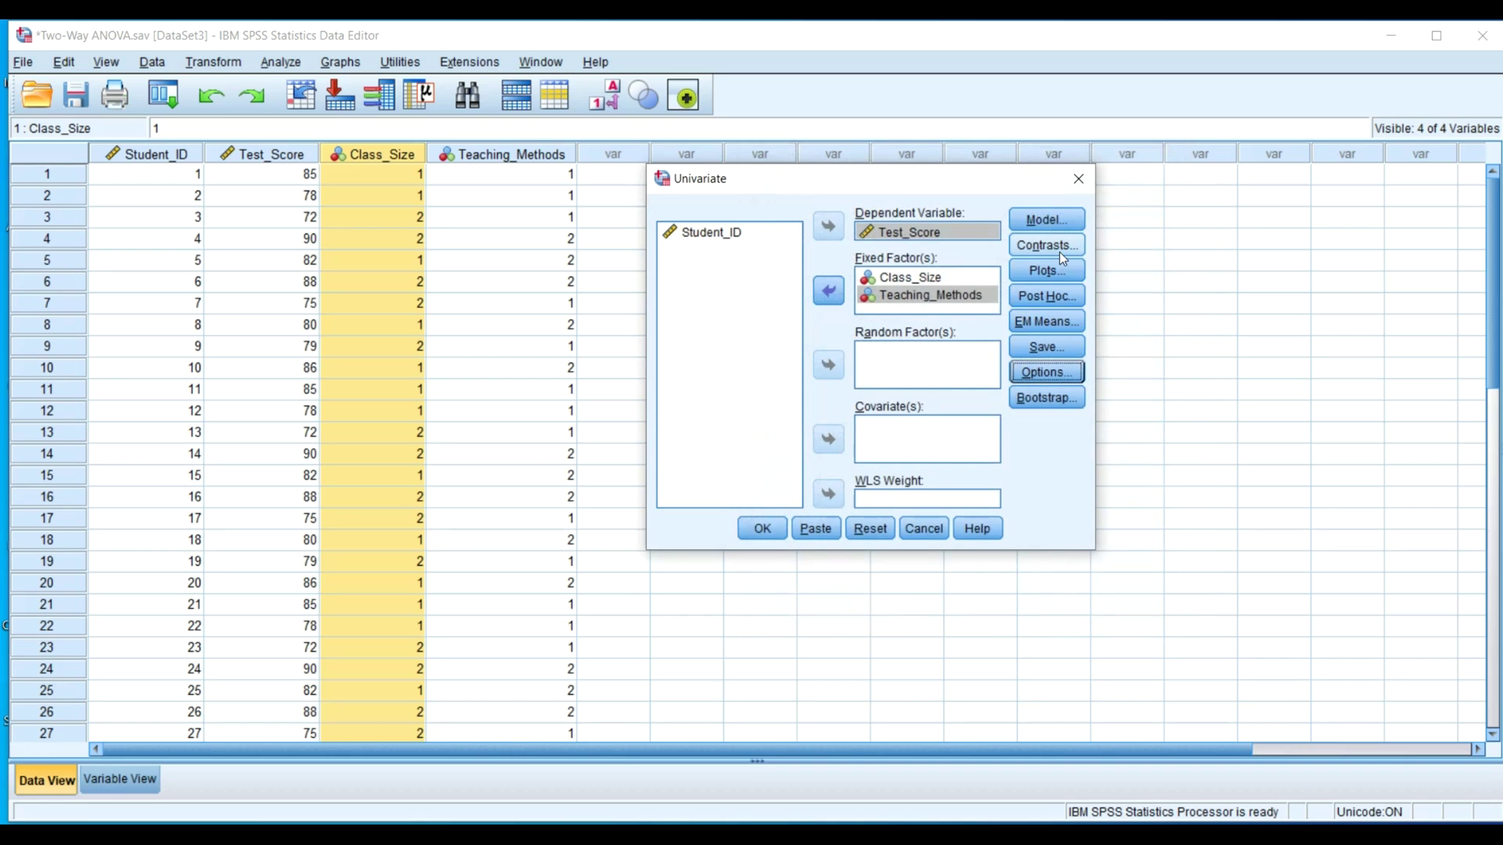
# - Request estimated marginal means for Class_Size, Teaching_Methods and the Class_Size*Teaching_Methods interaction
pyautogui.click(1052, 325)
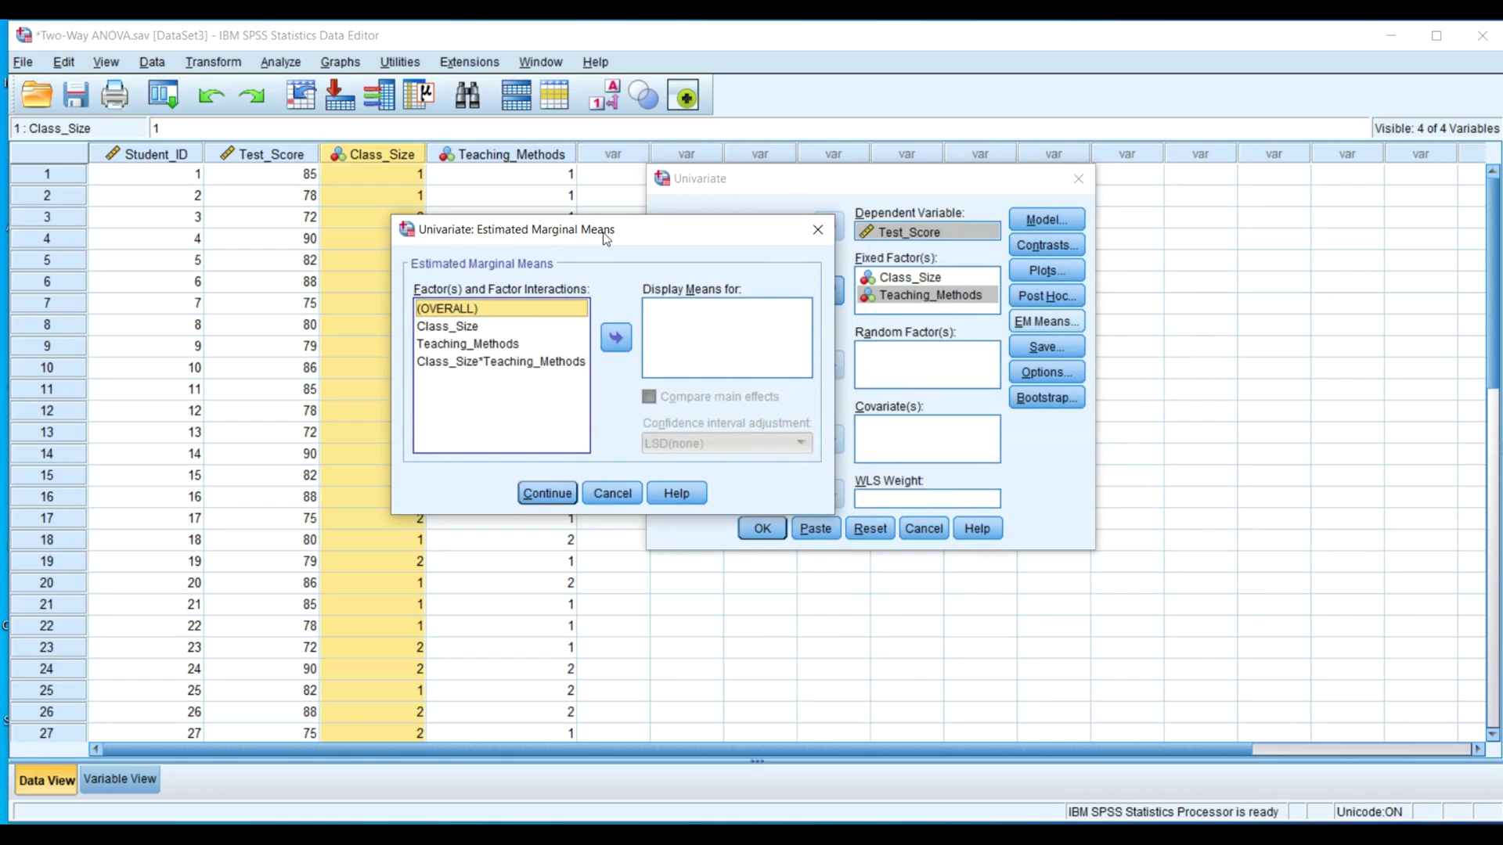
pyautogui.moveTo(609, 237); pyautogui.dragTo(655, 226)
pyautogui.click(544, 316)
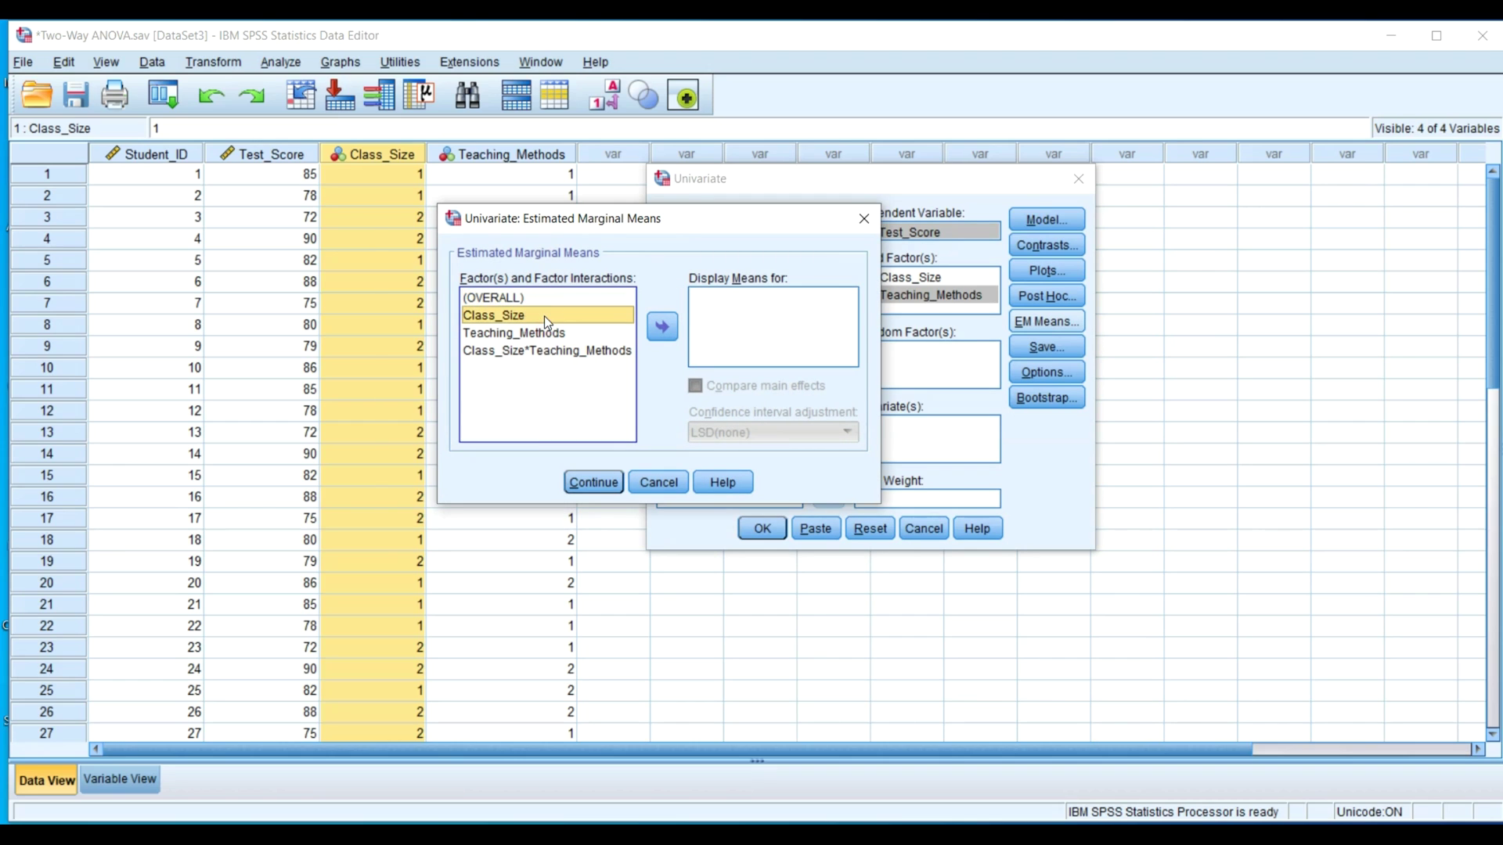
pyautogui.hotkey('shift', 'Down')
pyautogui.hotkey('shift', 'Down')
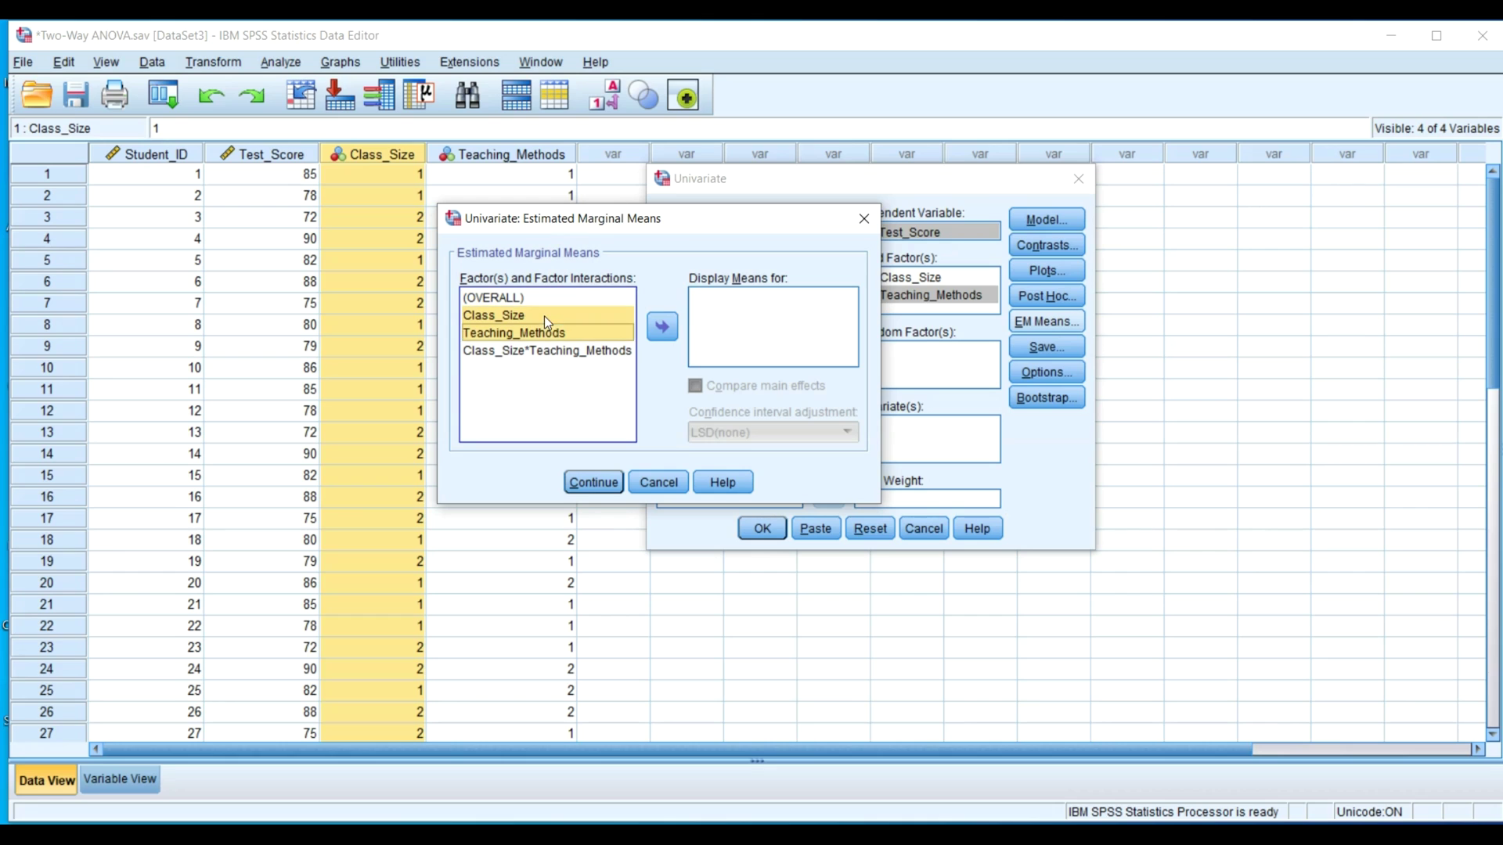
pyautogui.click(669, 332)
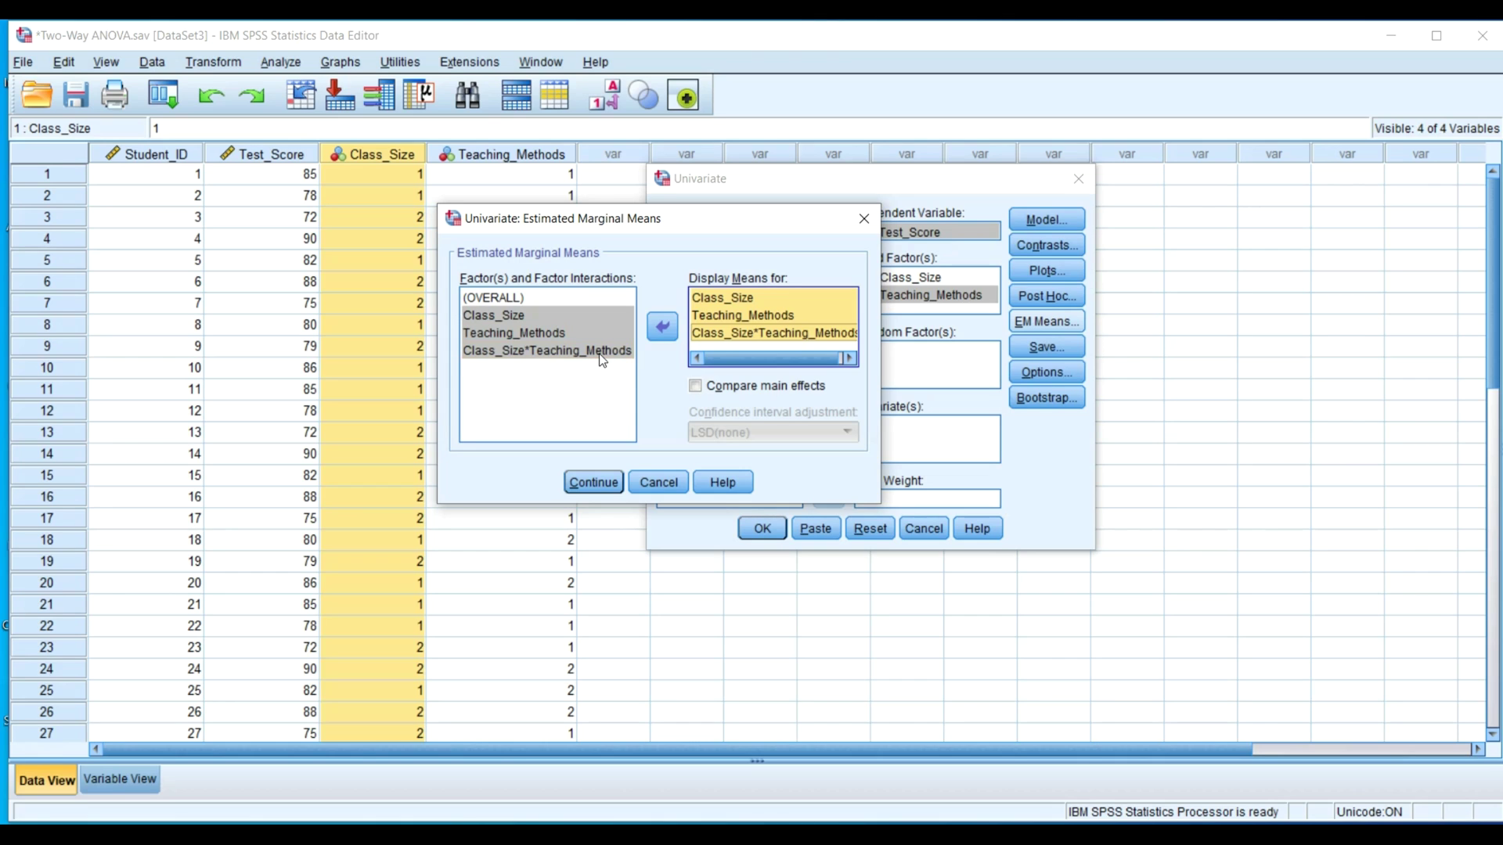
pyautogui.click(591, 479)
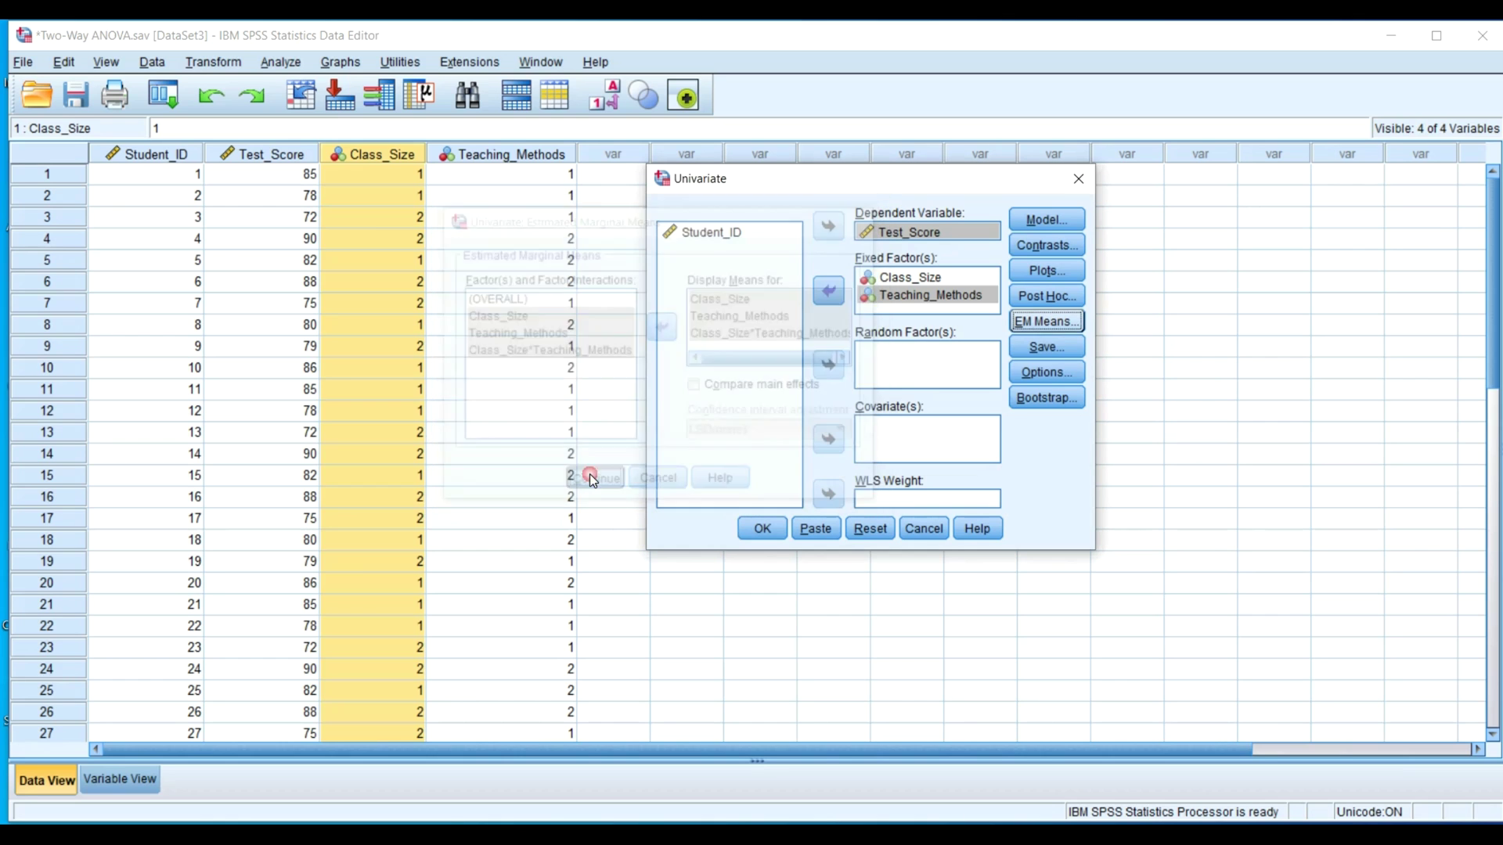
# - Add a profile plot with Class_Size on the horizontal axis and separate lines for Teaching_Methods
pyautogui.click(1046, 270)
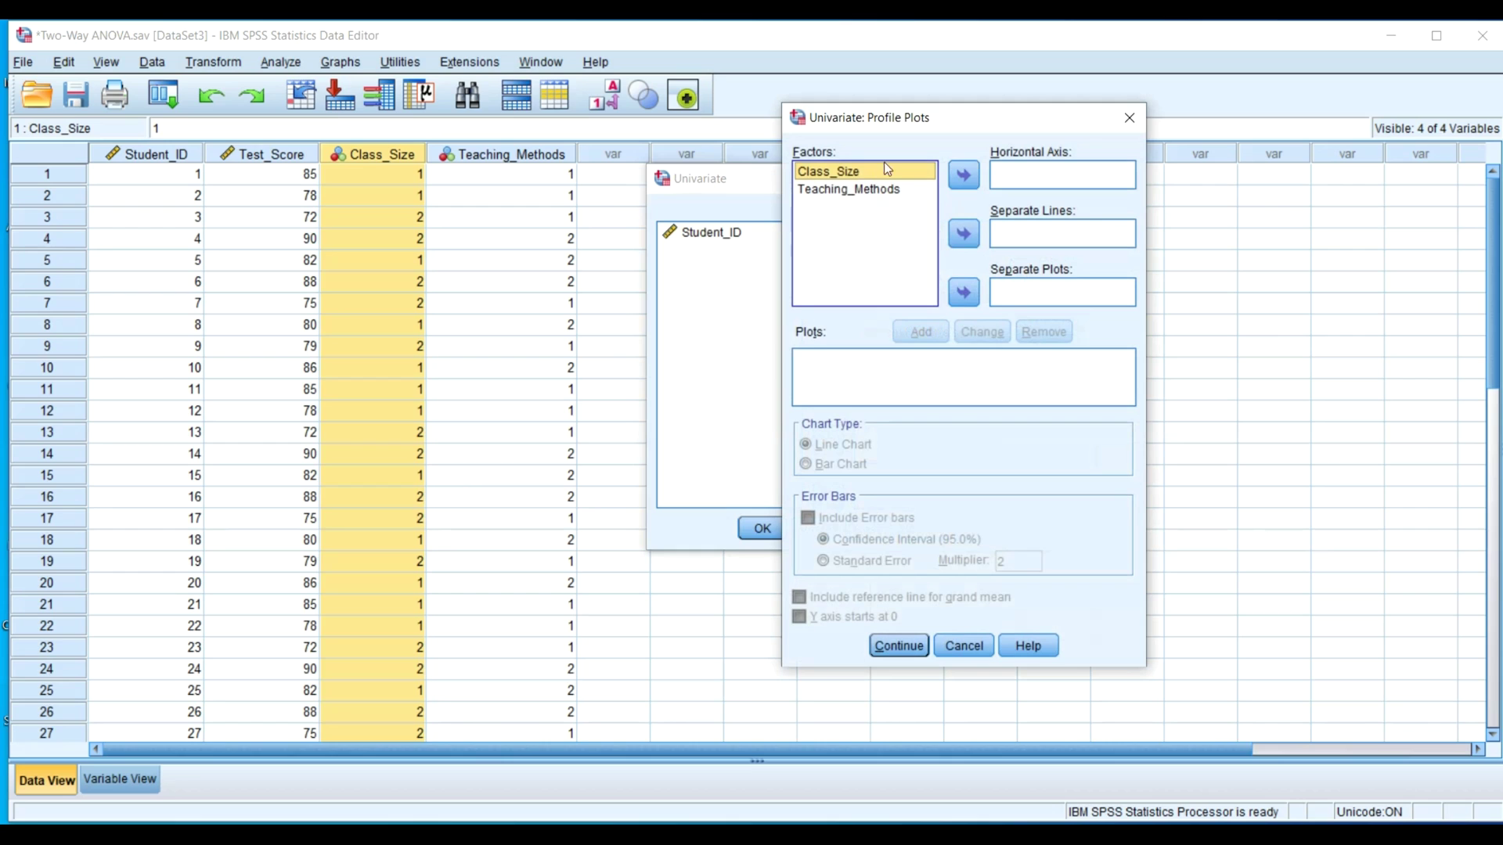
pyautogui.click(964, 174)
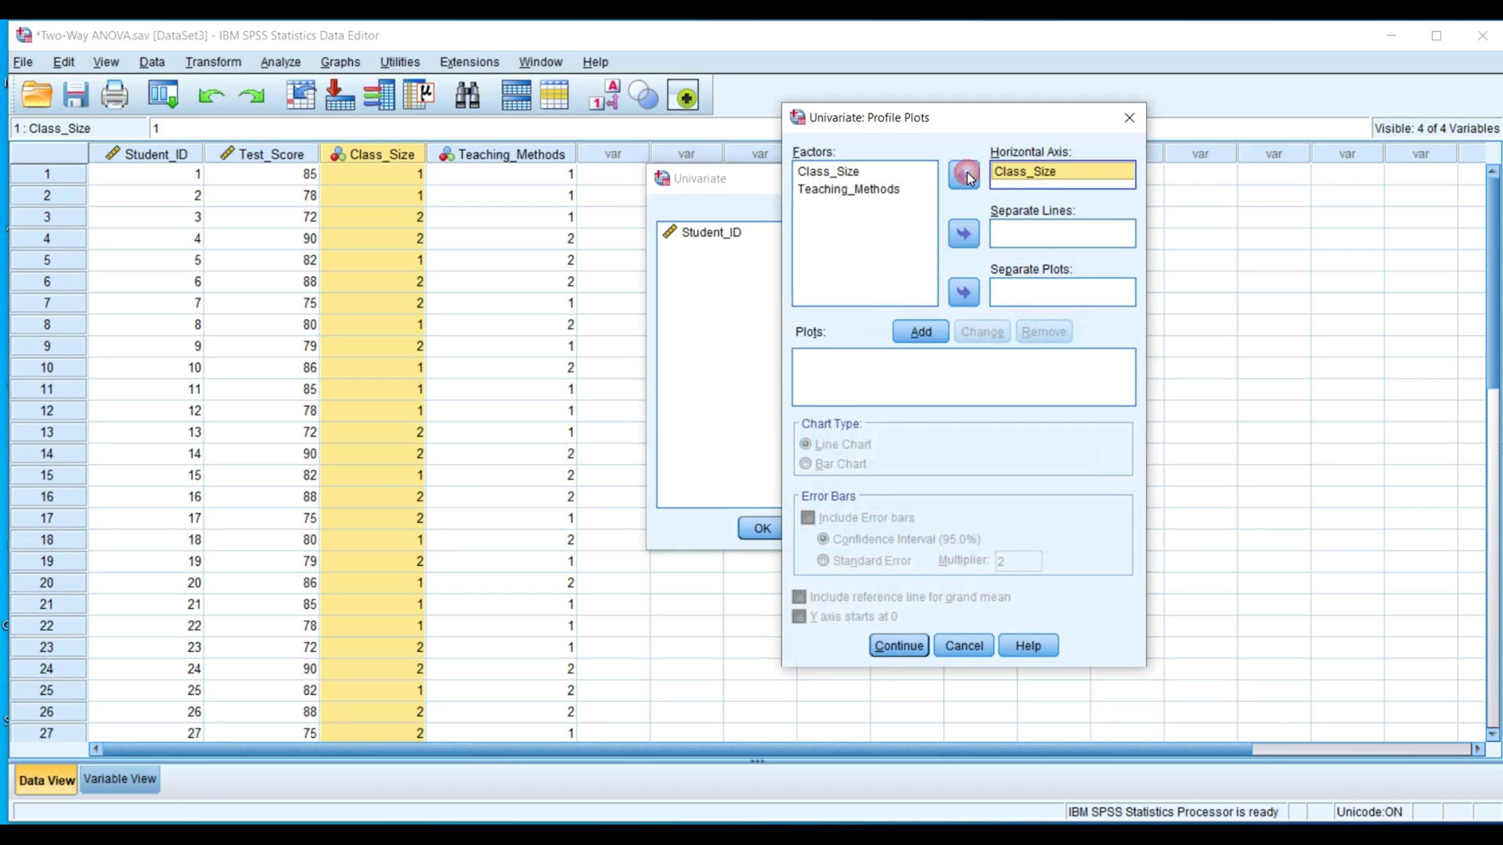
pyautogui.click(878, 190)
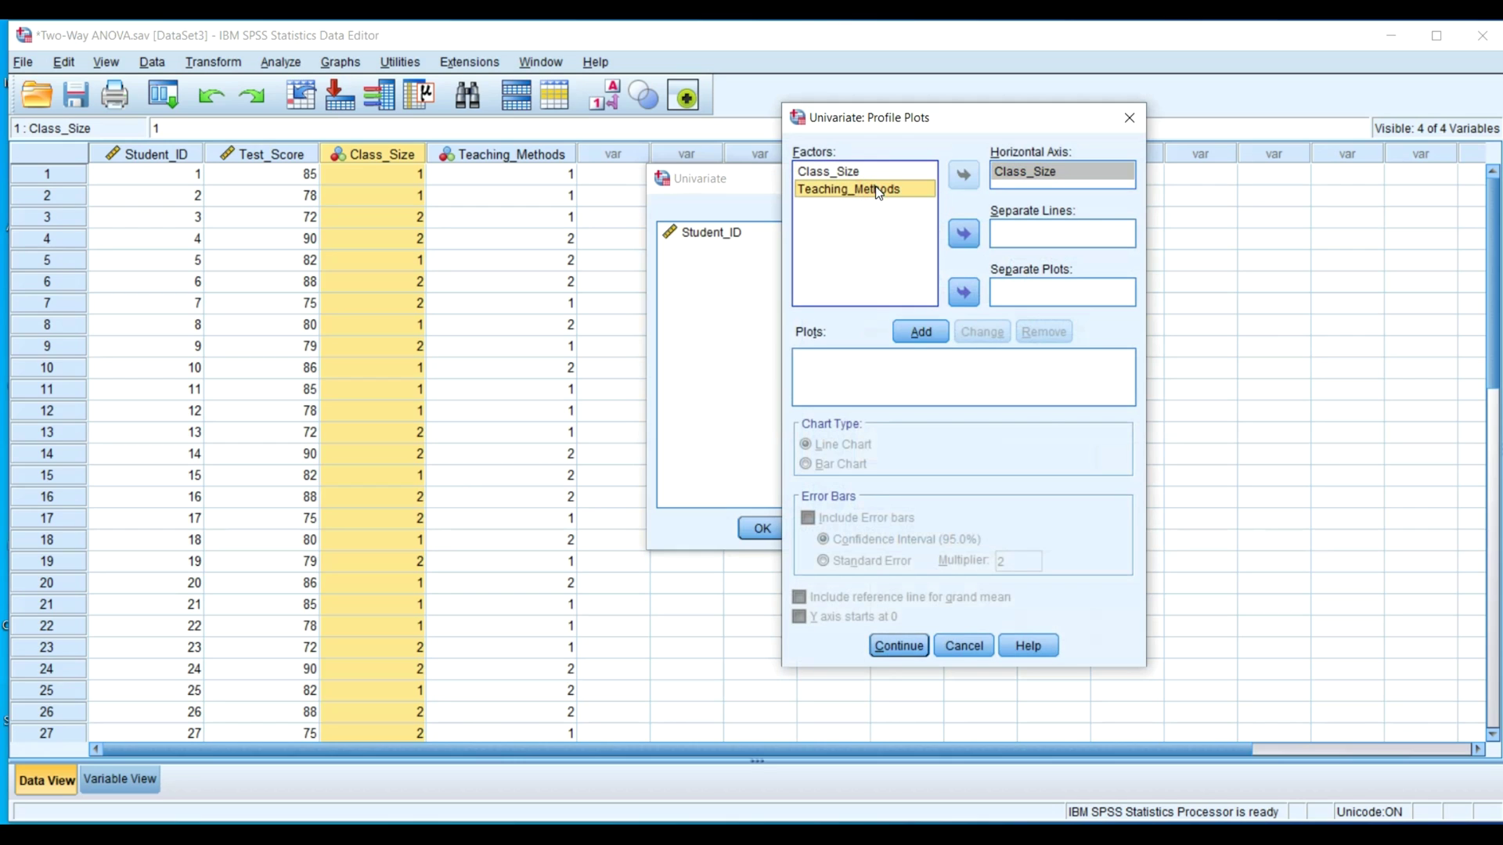
pyautogui.click(963, 233)
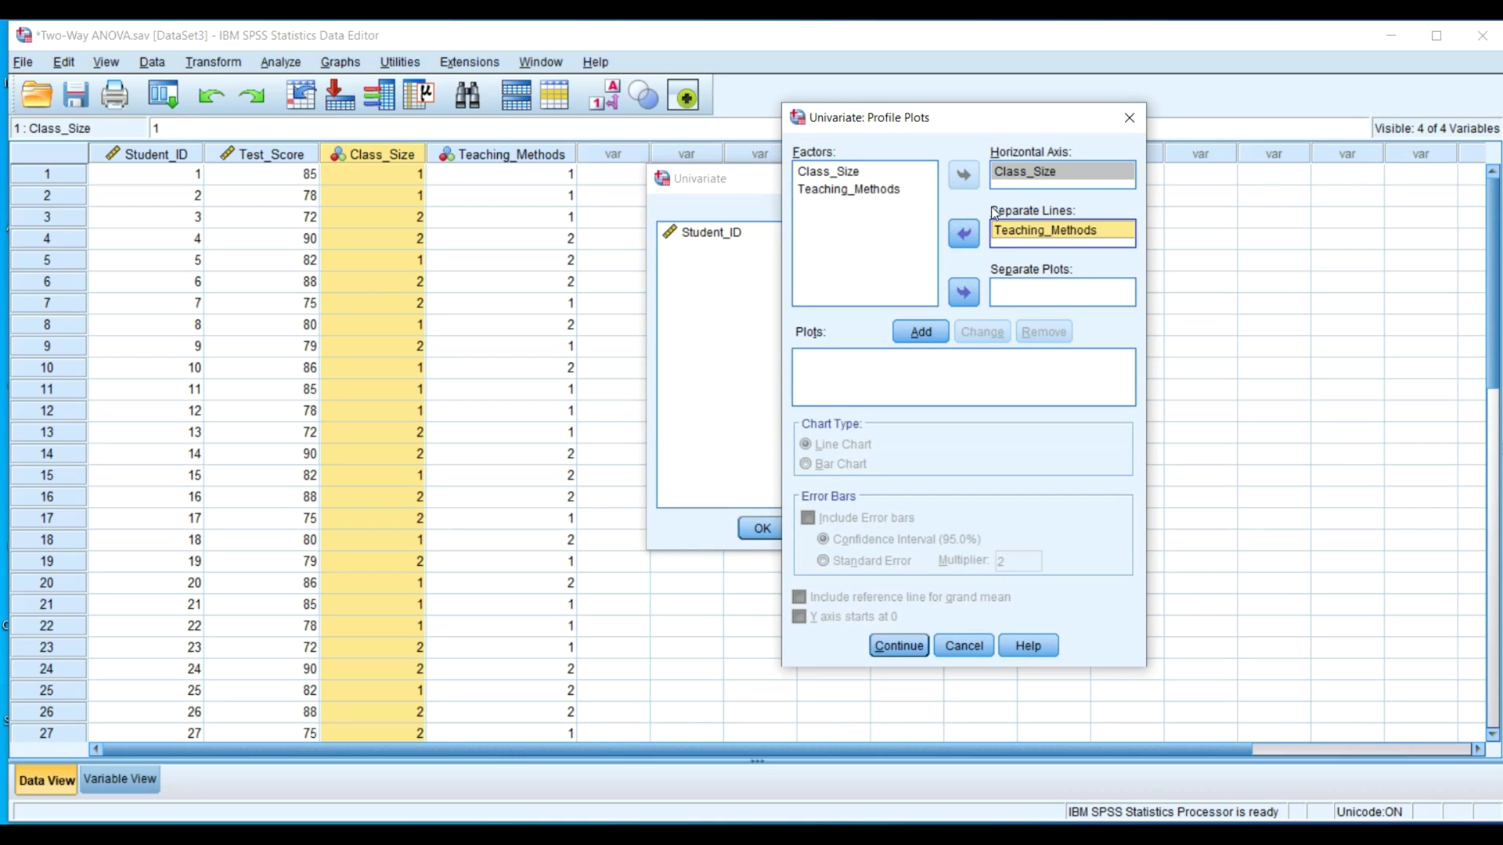
pyautogui.click(1063, 181)
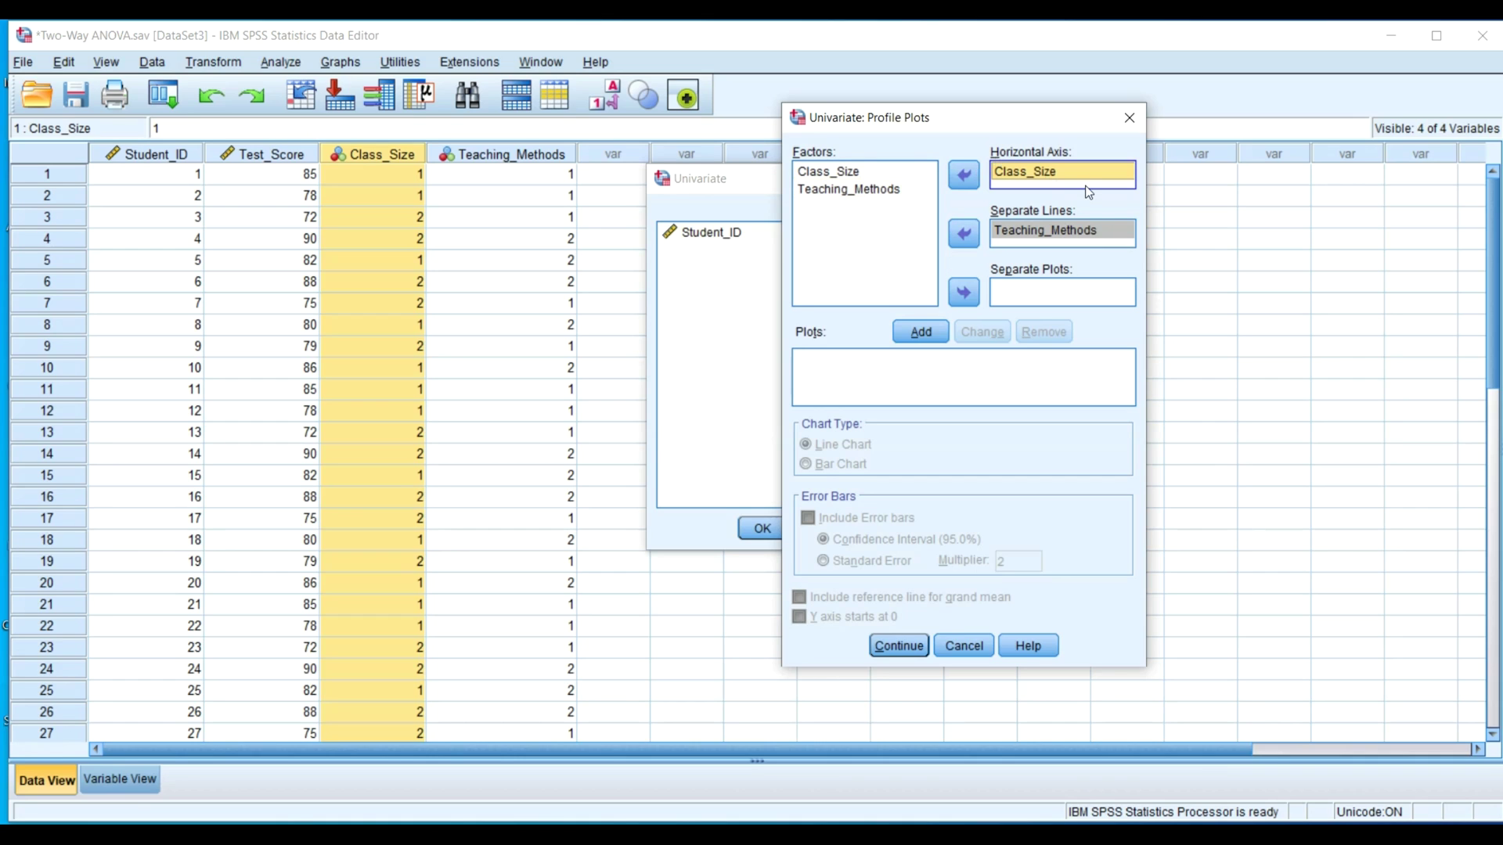
pyautogui.click(918, 336)
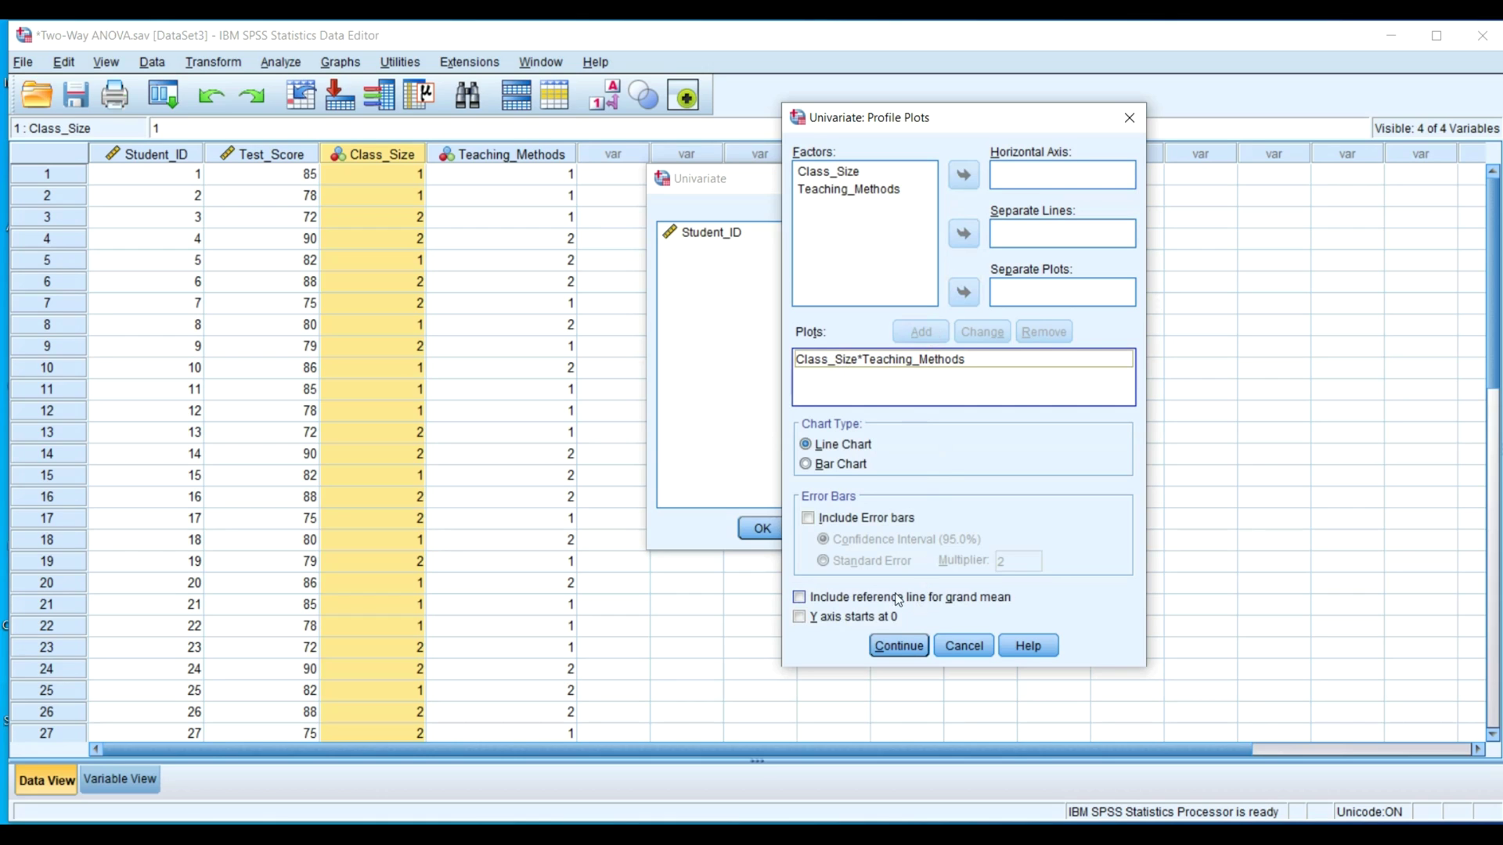
# - Try the bar chart type for the profile plot, return it to Line Chart and accept the plot settings
pyautogui.click(853, 466)
pyautogui.click(853, 467)
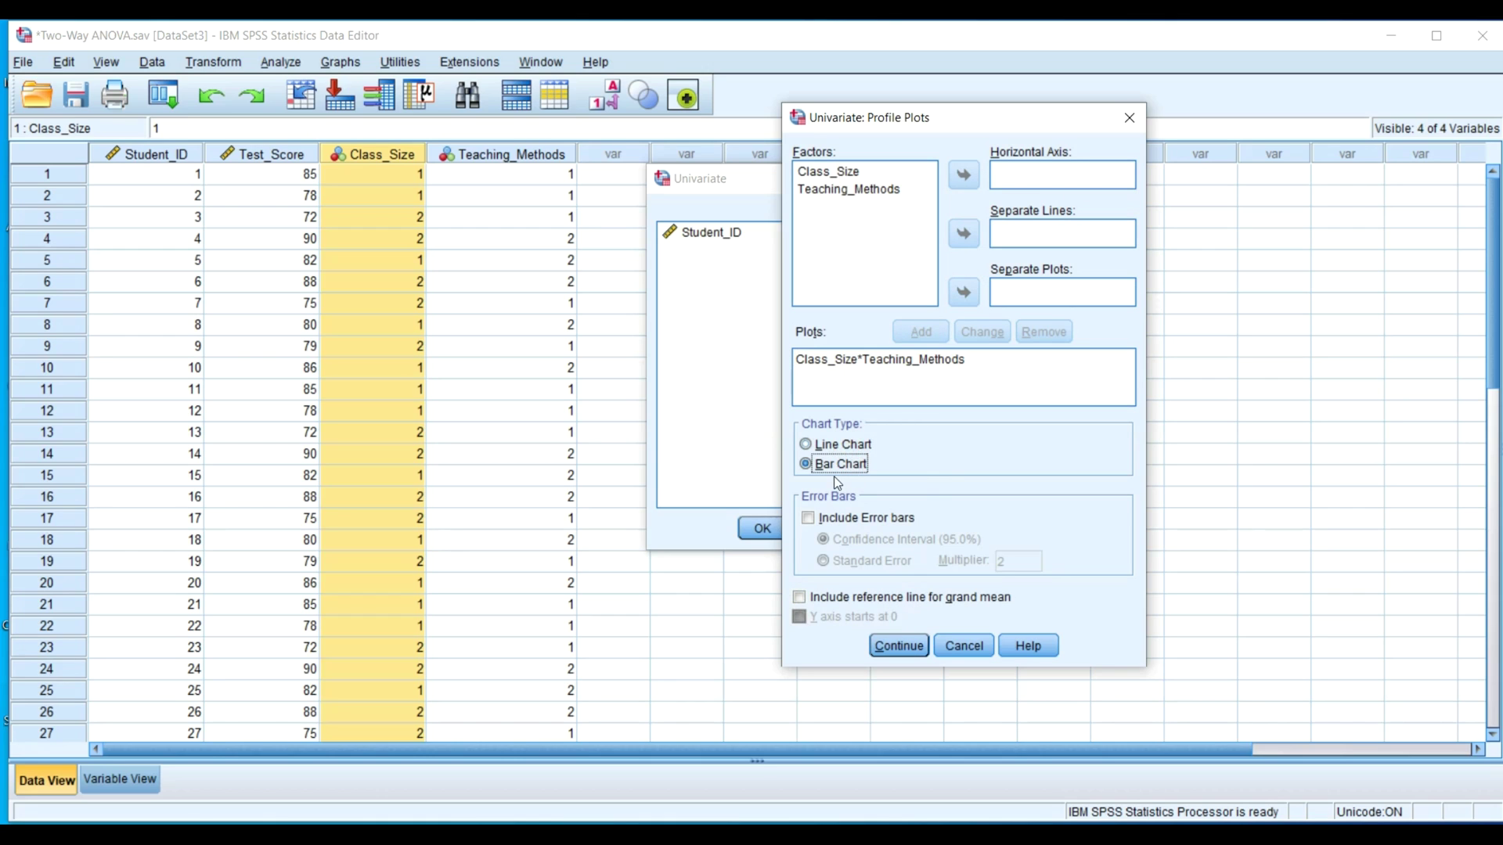
pyautogui.click(838, 446)
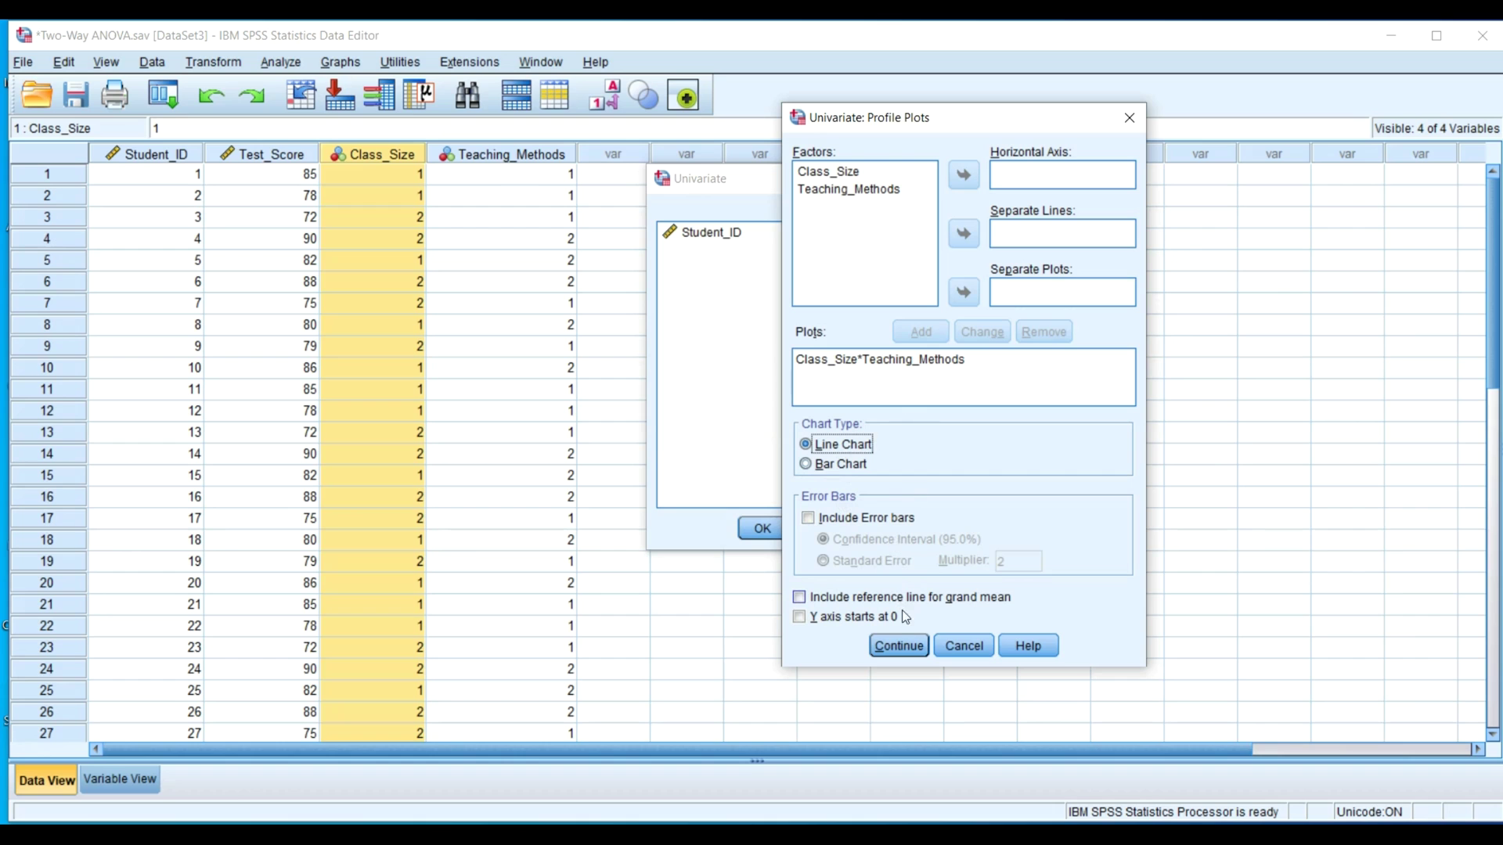
pyautogui.click(897, 647)
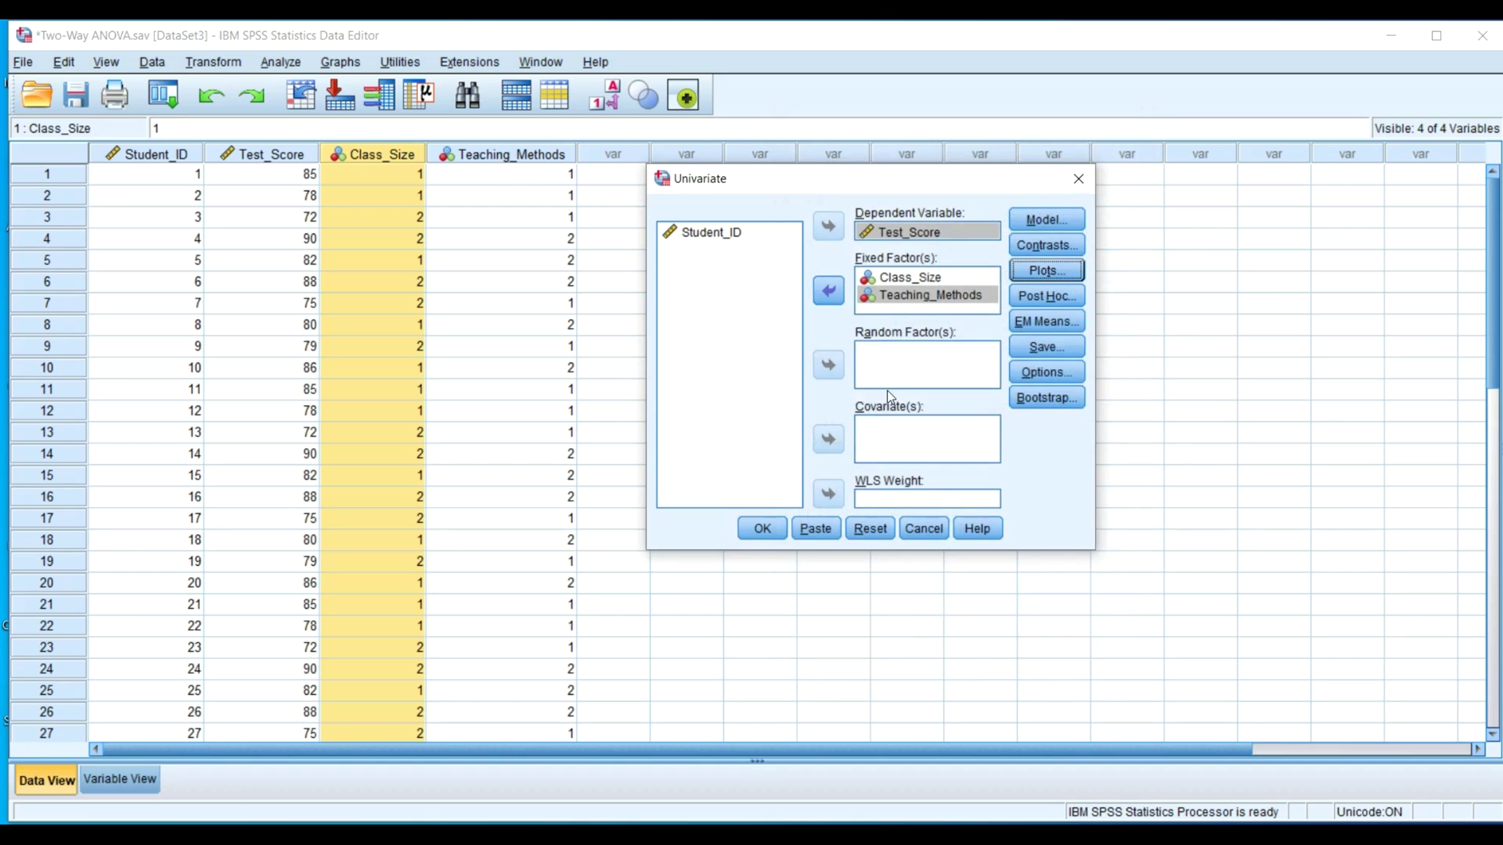
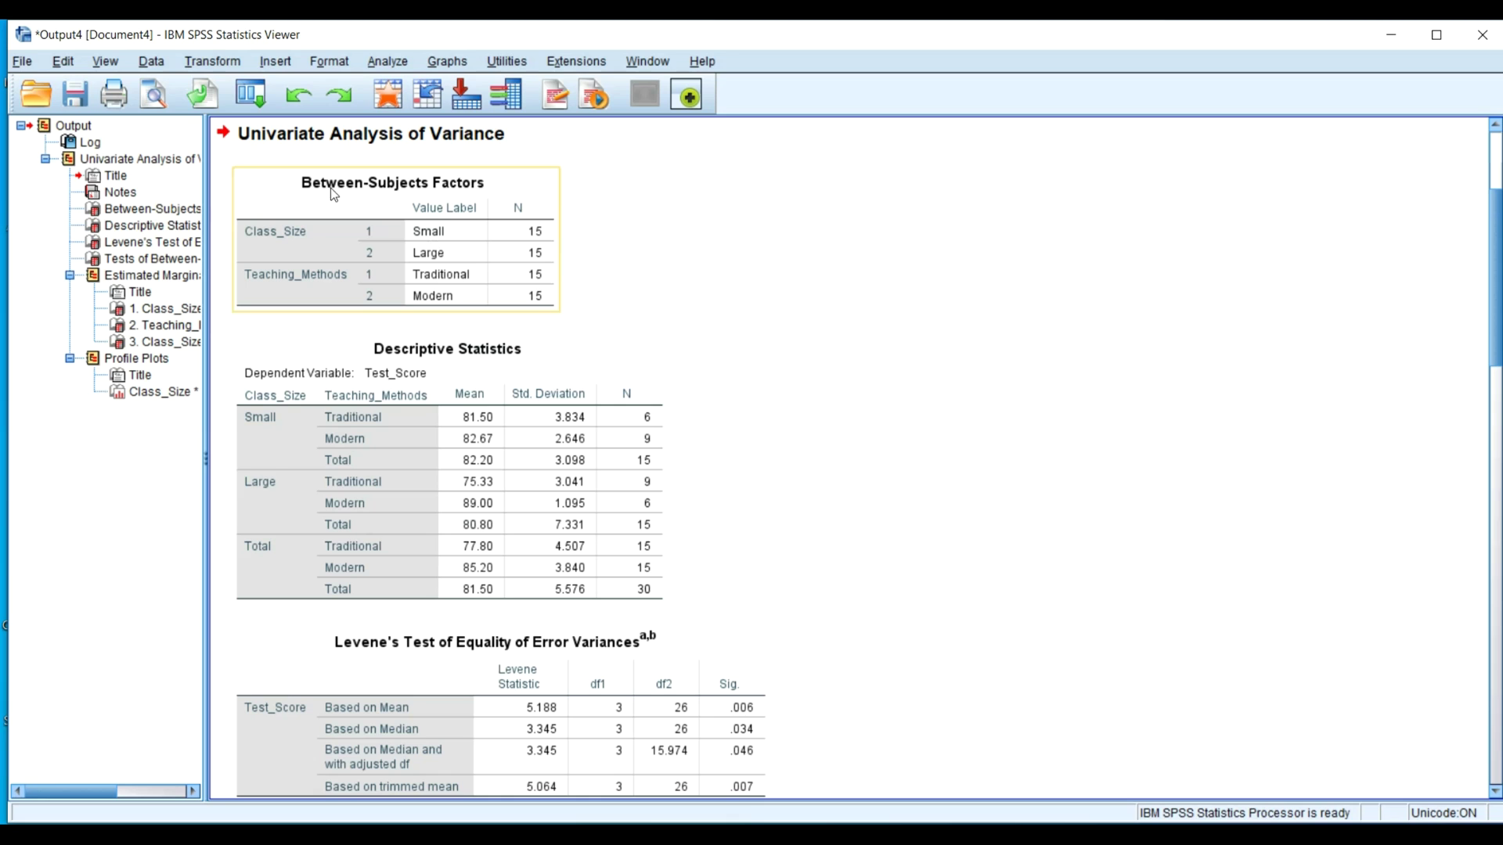
# - Review the Between-Subjects Factors and Descriptive Statistics tables, comparing means, standard deviations and group sizes by Class_Size and Teaching_Methods
pyautogui.click(441, 225)
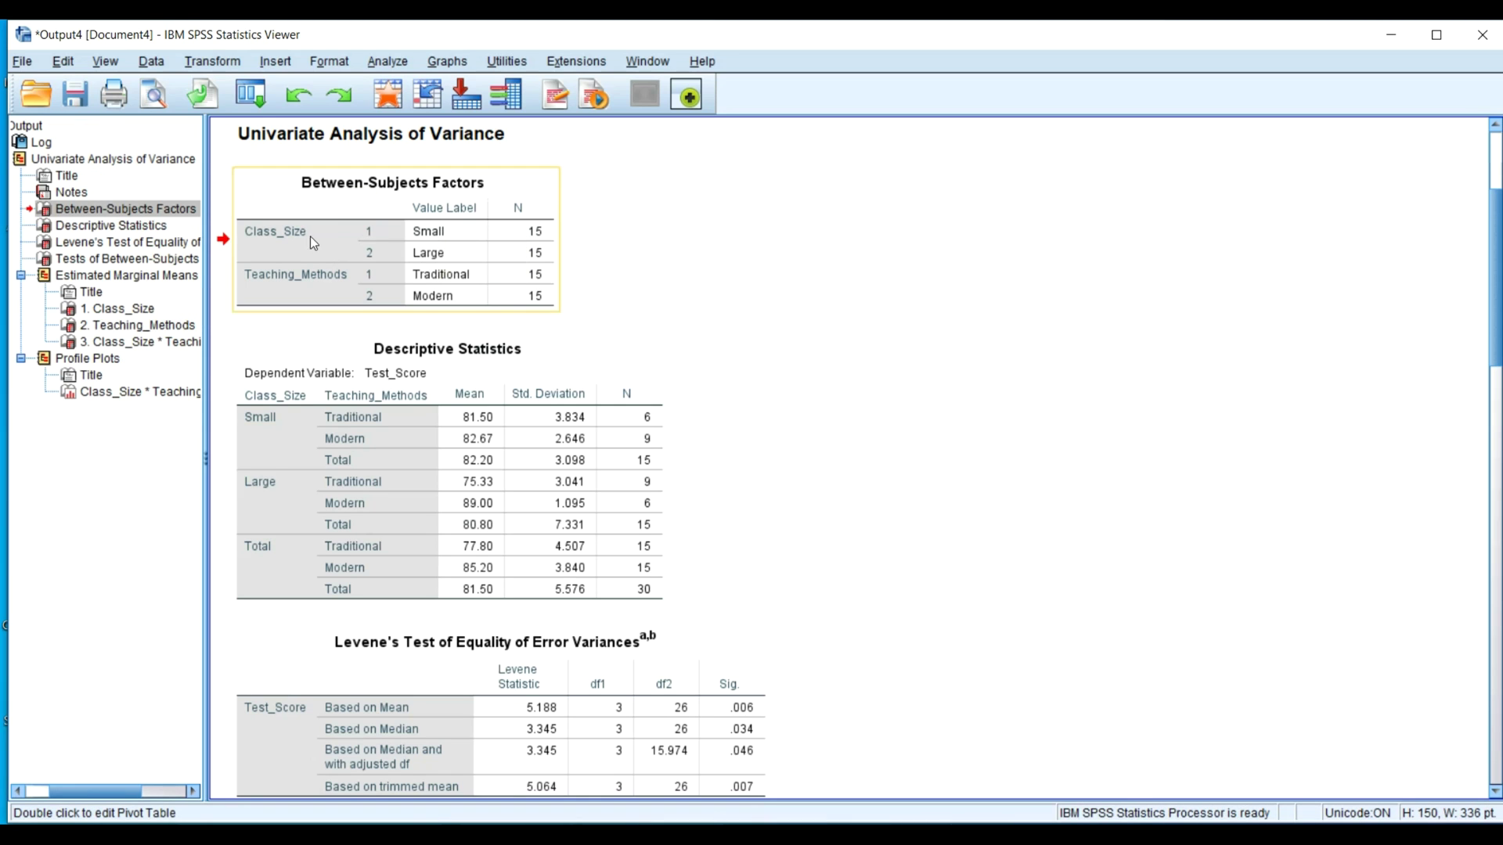
pyautogui.click(429, 234)
pyautogui.click(564, 342)
pyautogui.scroll(-3, 511, 277)
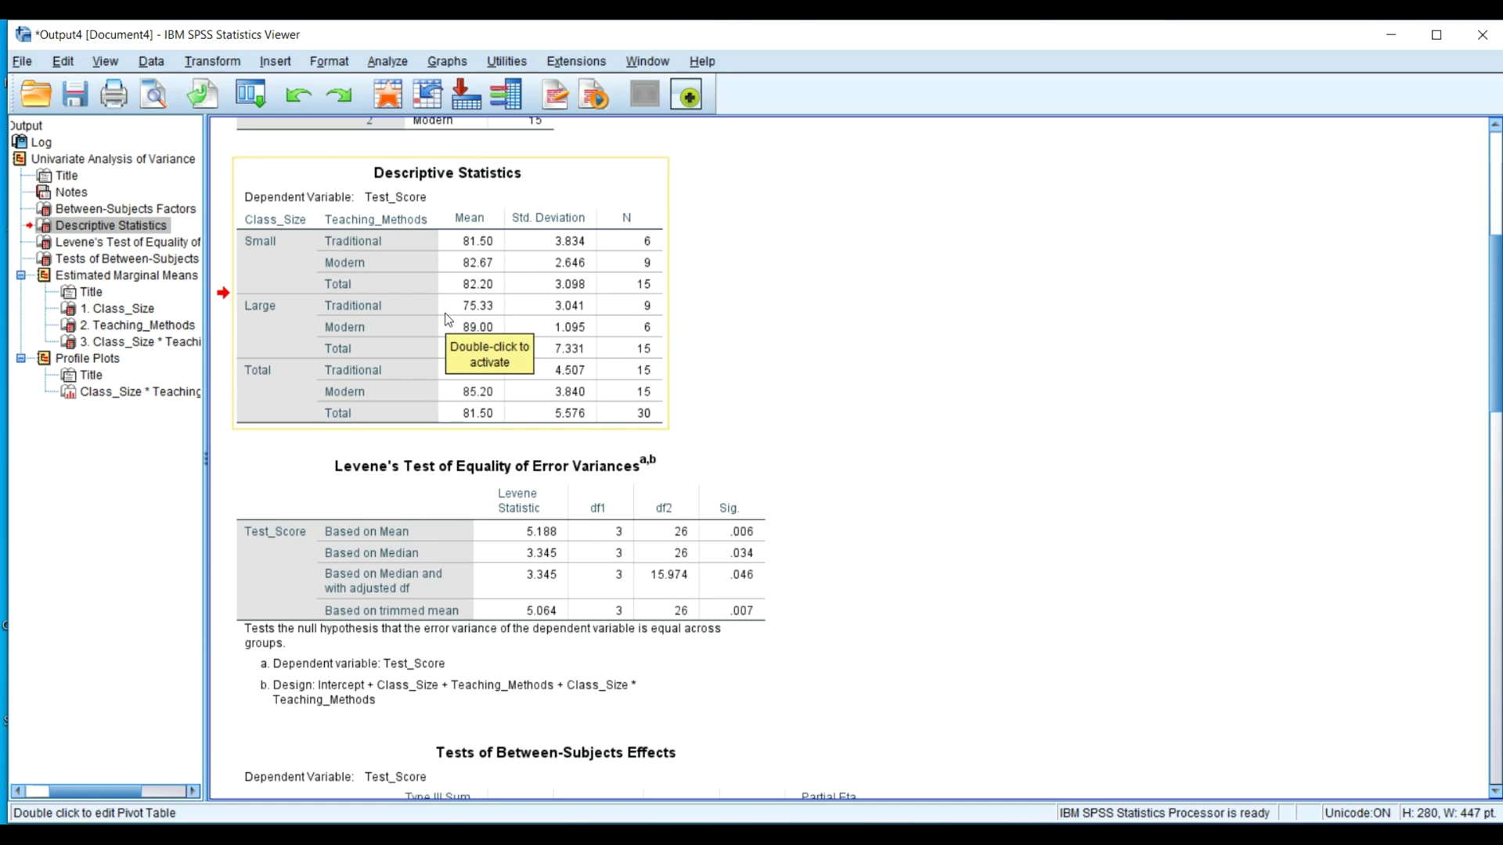
pyautogui.scroll(3, 447, 319)
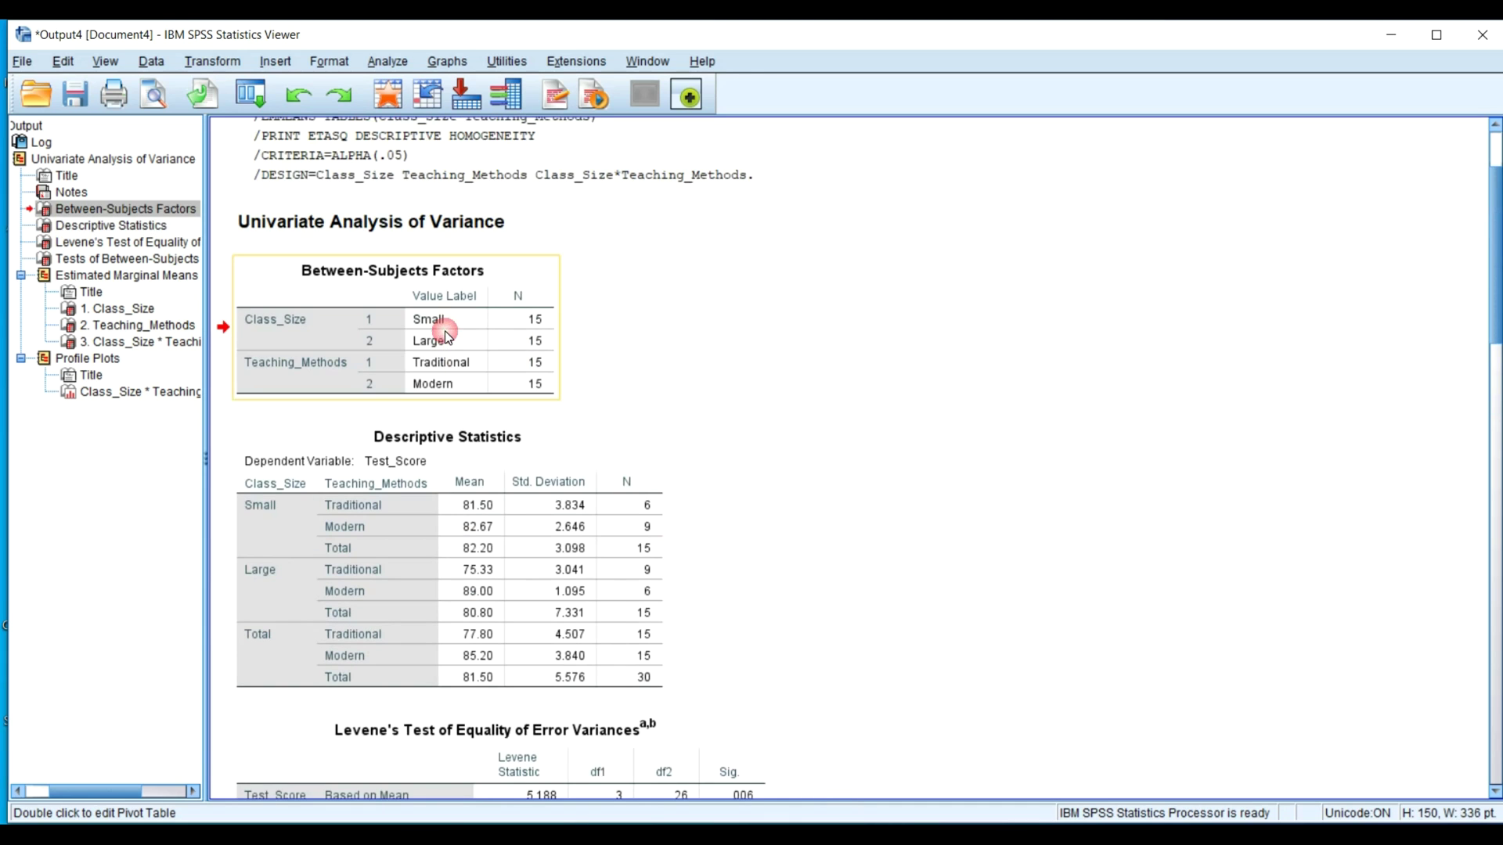
pyautogui.scroll(-2, 448, 338)
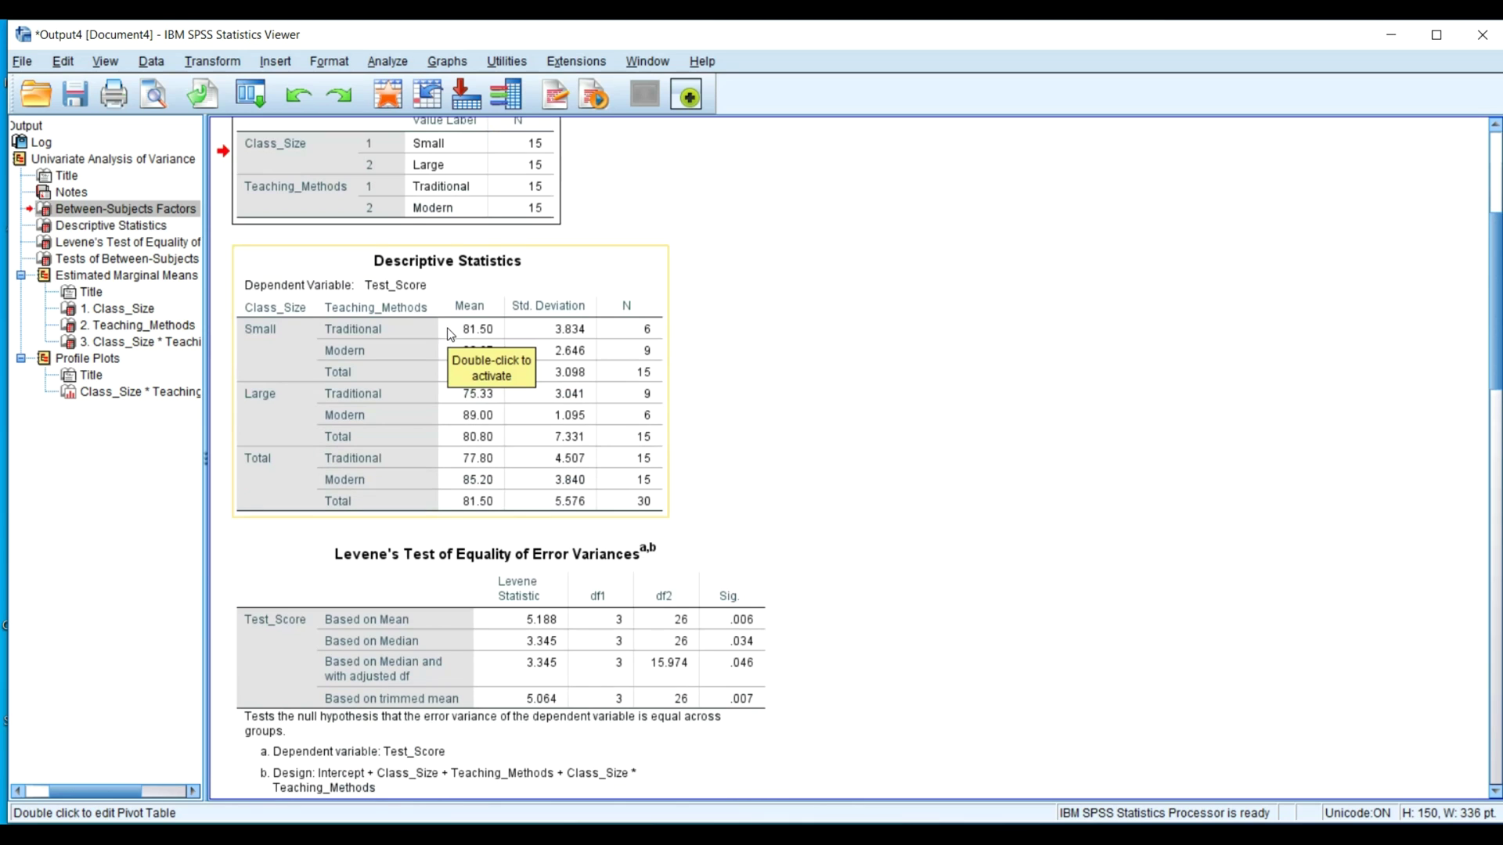
pyautogui.click(513, 399)
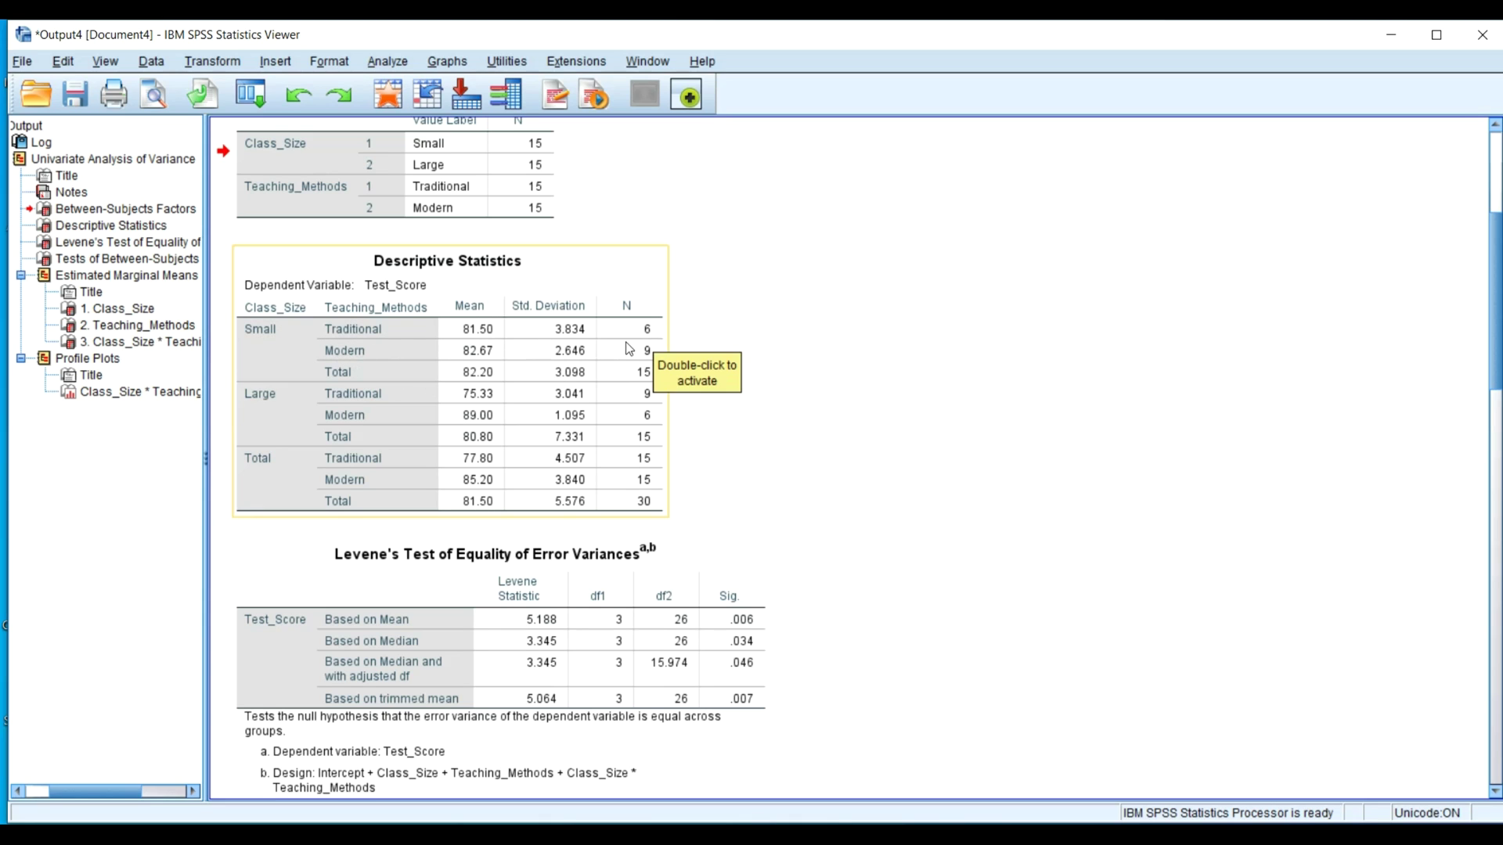
pyautogui.click(648, 382)
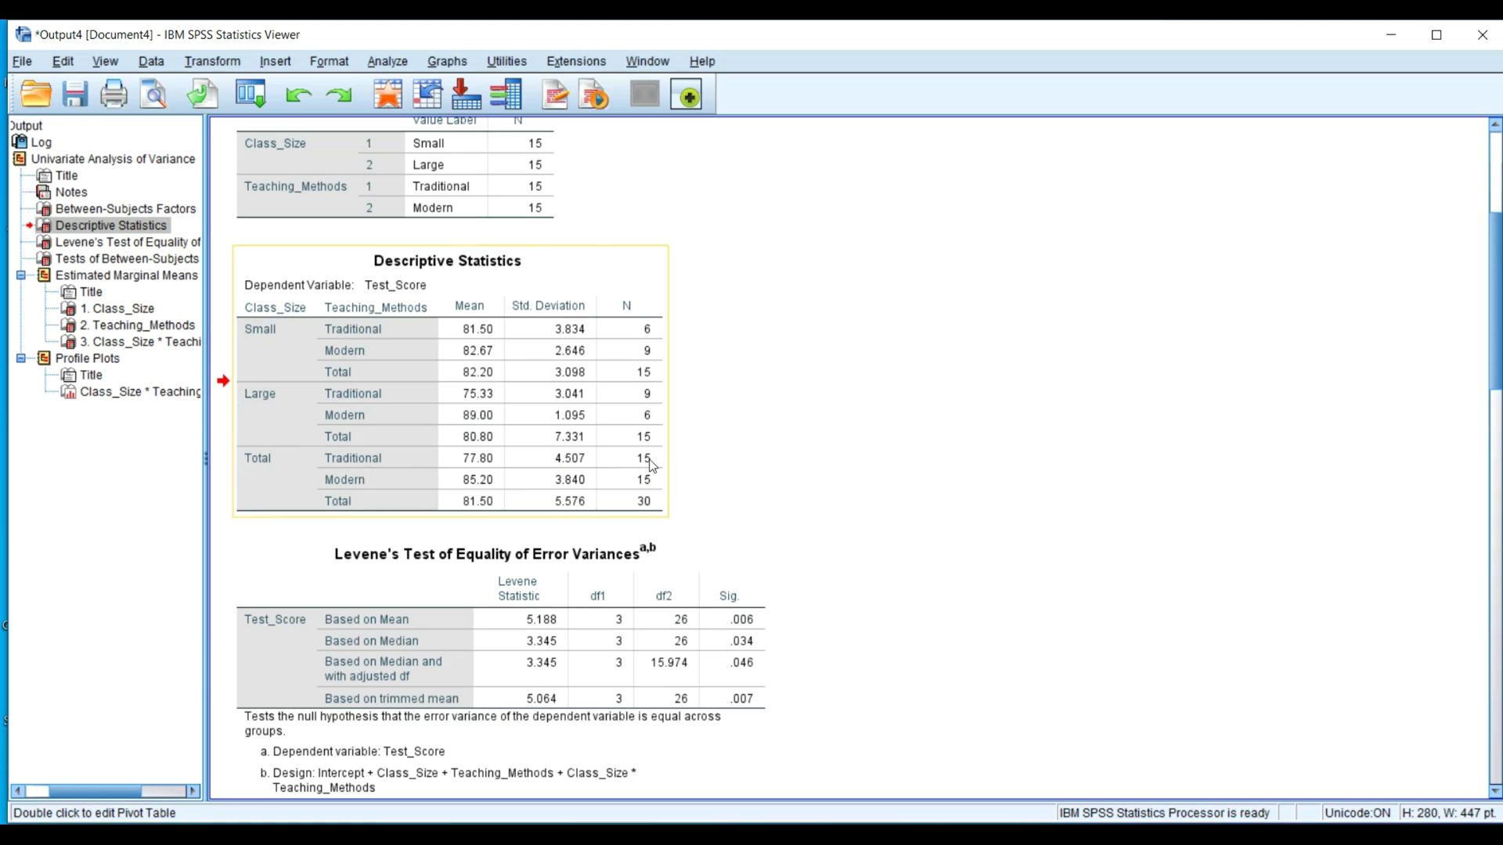
pyautogui.doubleClick(656, 505)
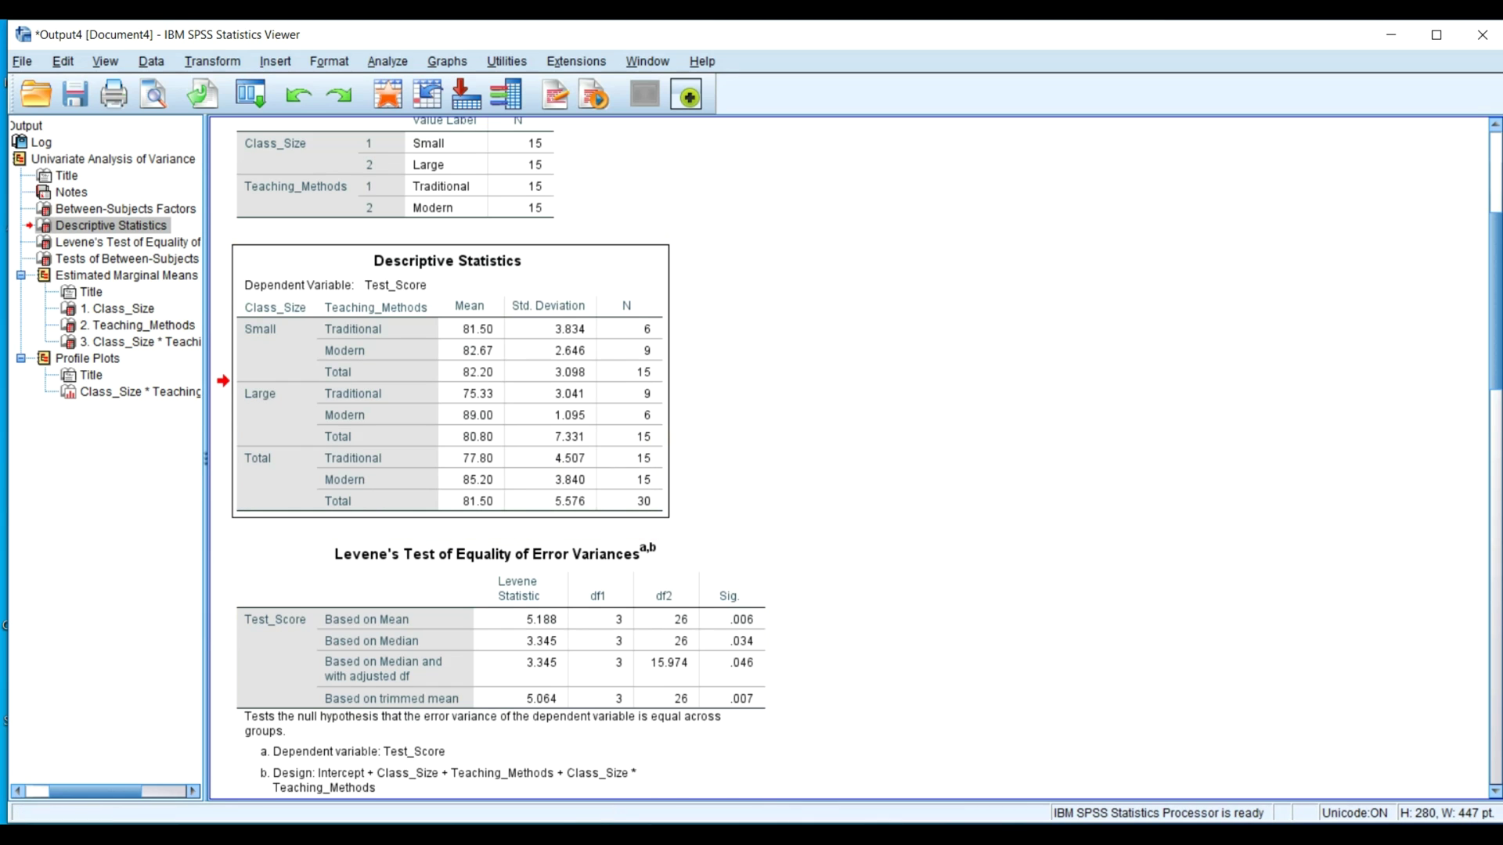
# - Switch to the Data Editor and check the number of cases by selecting the dataset's last row
pyautogui.click(505, 754)
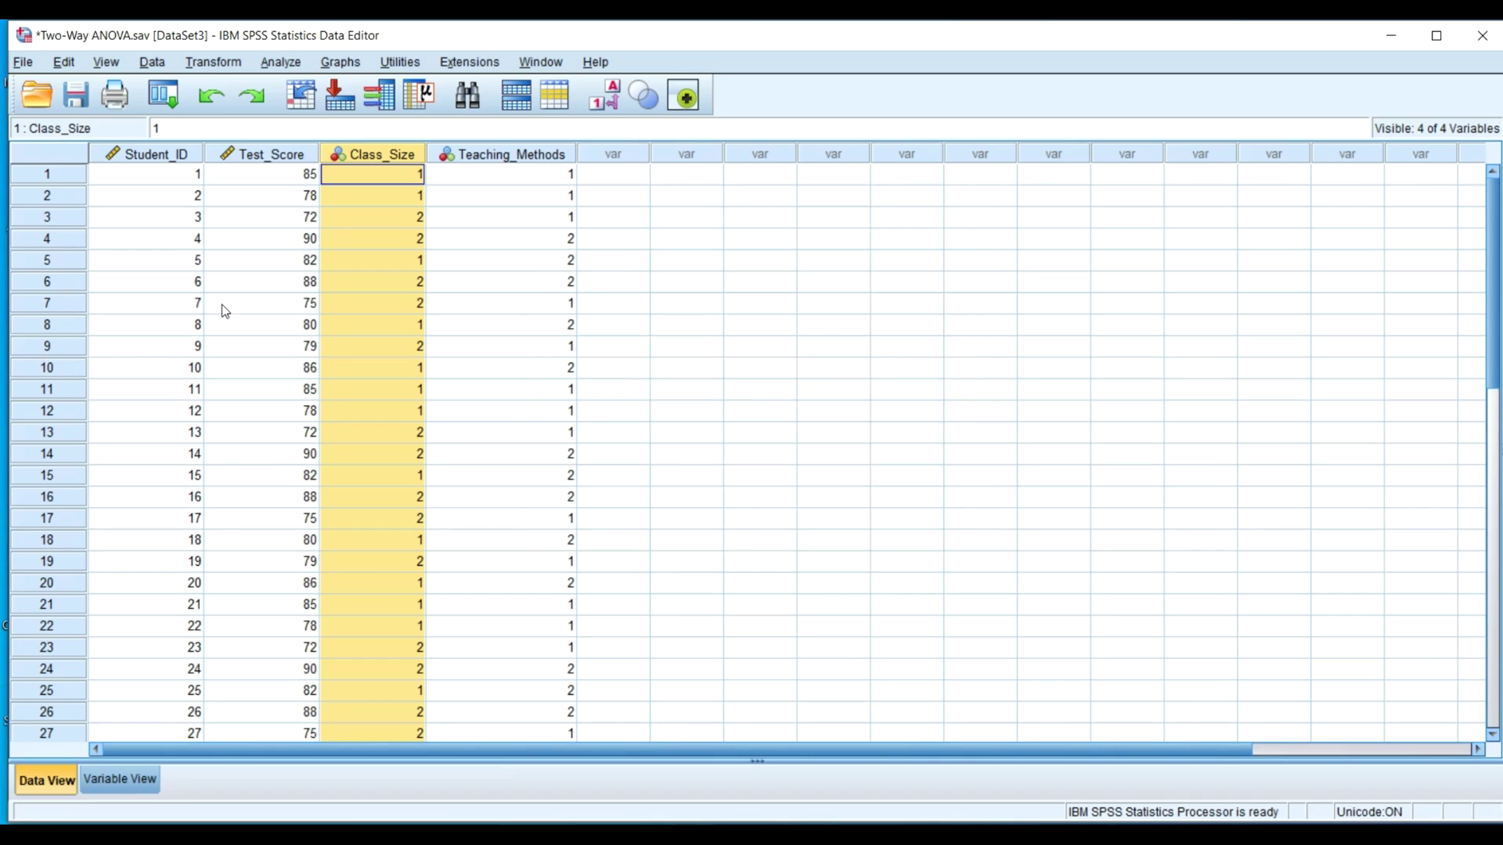
pyautogui.scroll(-2, 108, 186)
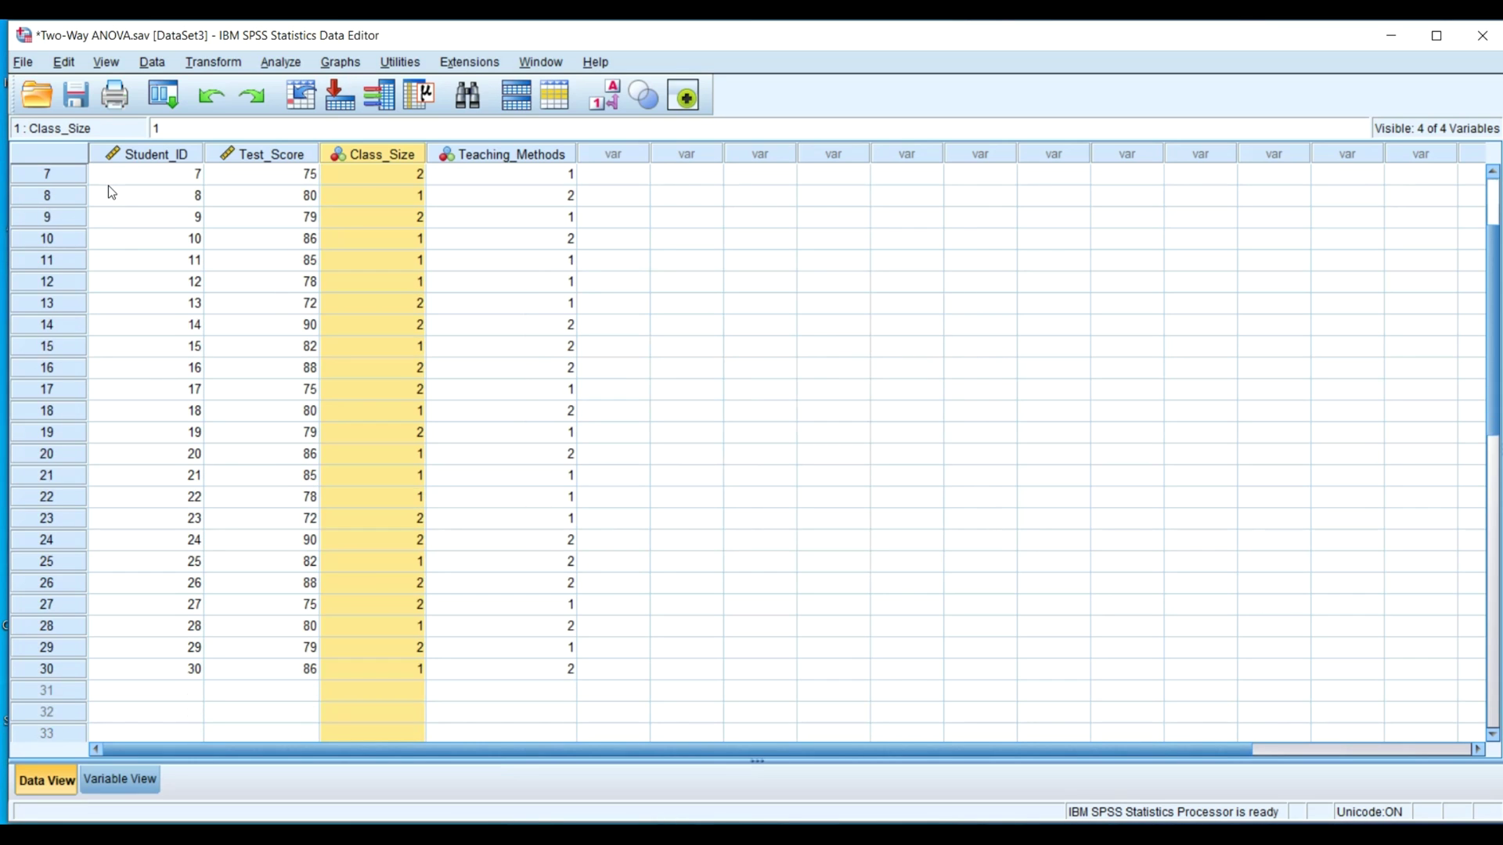
pyautogui.click(72, 670)
pyautogui.scroll(2, 181, 573)
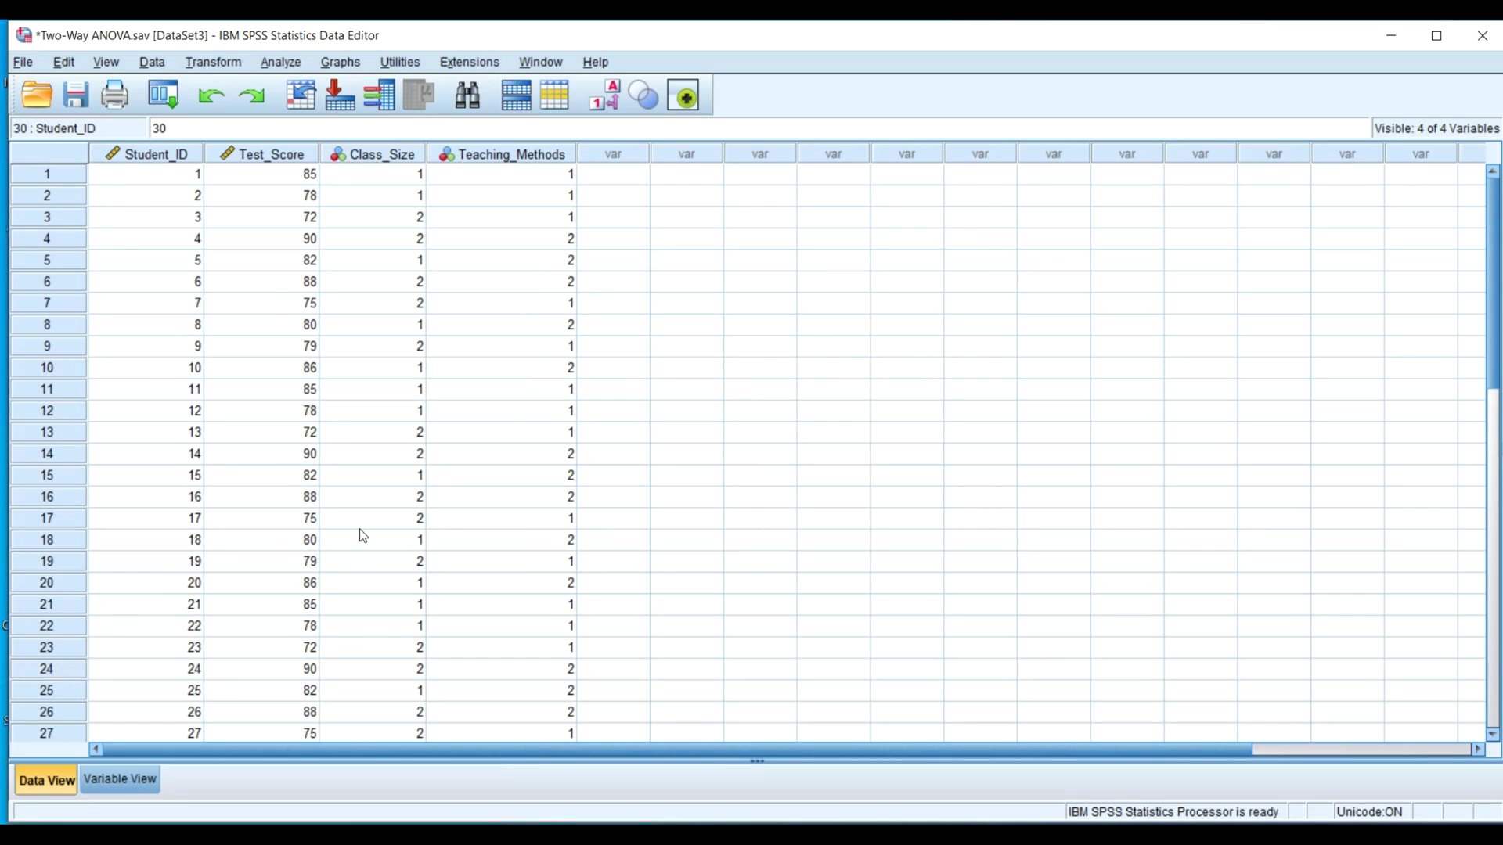
# - Return to the output Viewer and select the Levene's Test of Equality of Error Variances table for review
pyautogui.hotkey('alt', 'Tab')
pyautogui.click(575, 353)
pyautogui.scroll(-1, 574, 350)
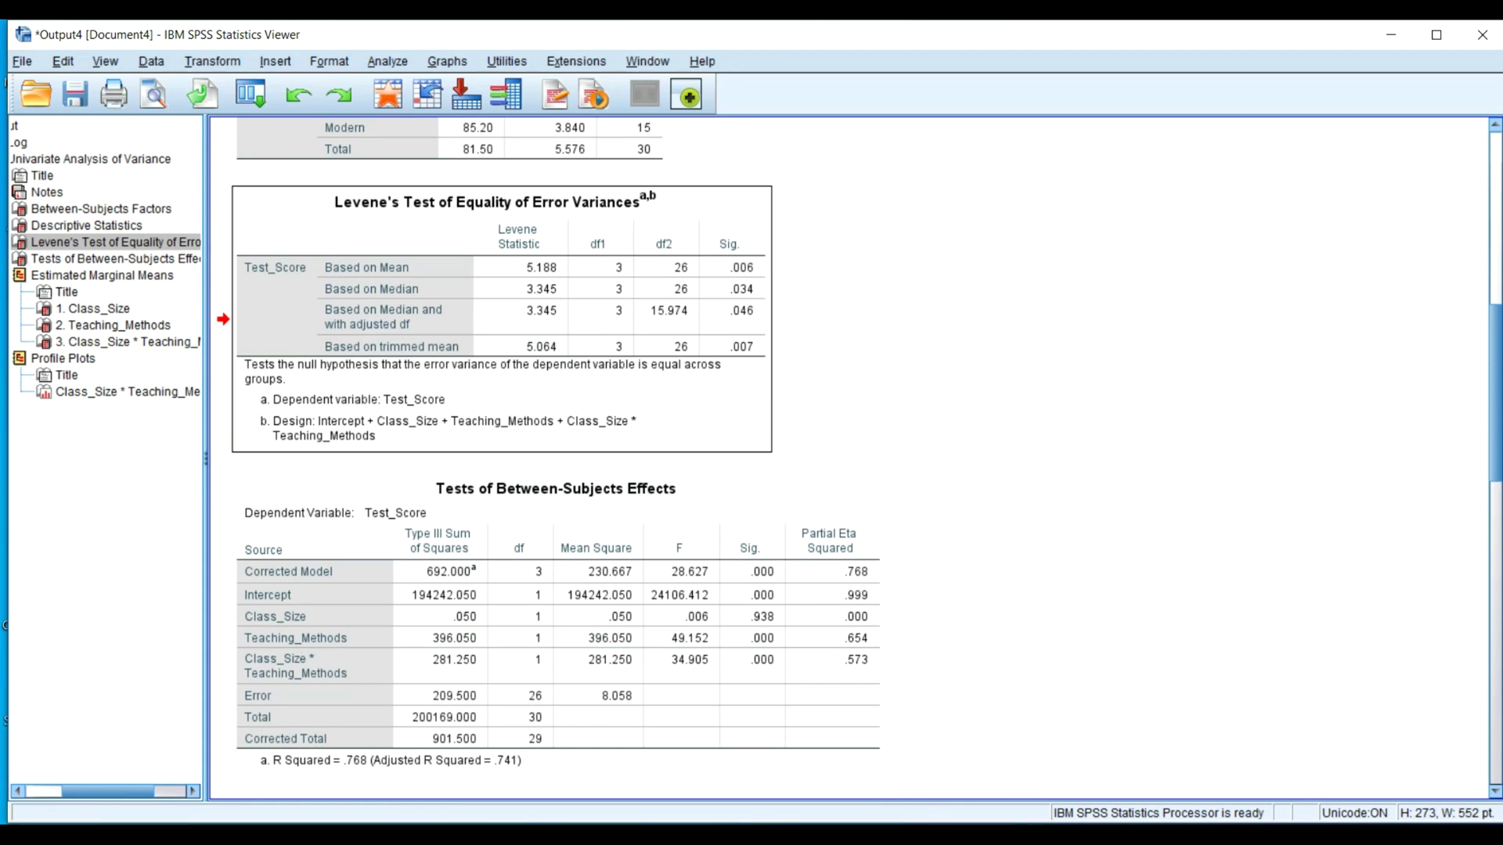
# - Switch to the PowerPoint presentation, show the Levene's test slide and narrow the window to uncover more of the SPSS output
pyautogui.hotkey('alt', 'Tab')
pyautogui.scroll(-1, 673, 468)
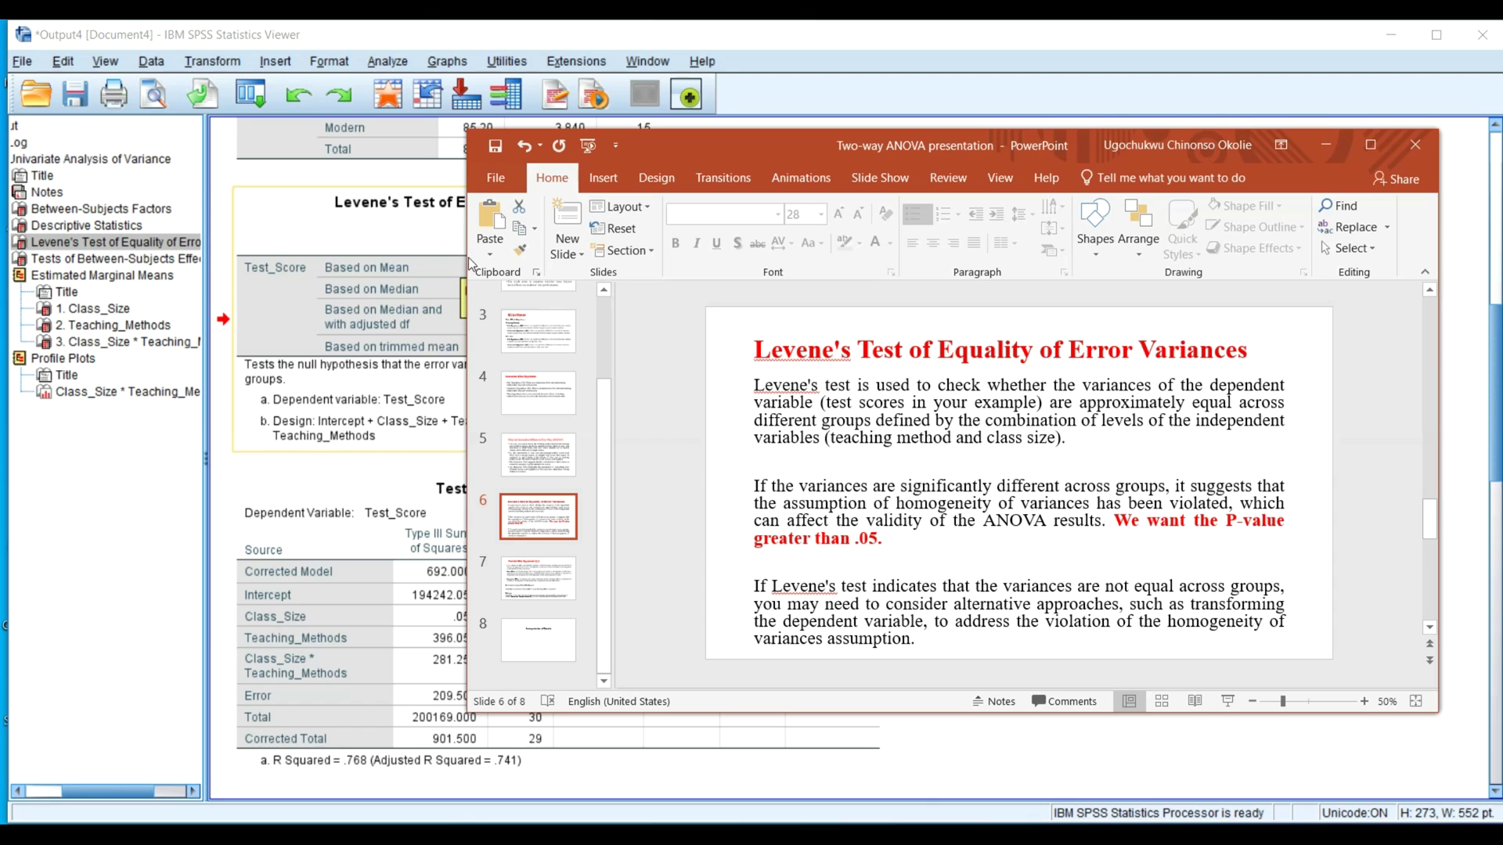
pyautogui.moveTo(468, 262); pyautogui.dragTo(626, 240)
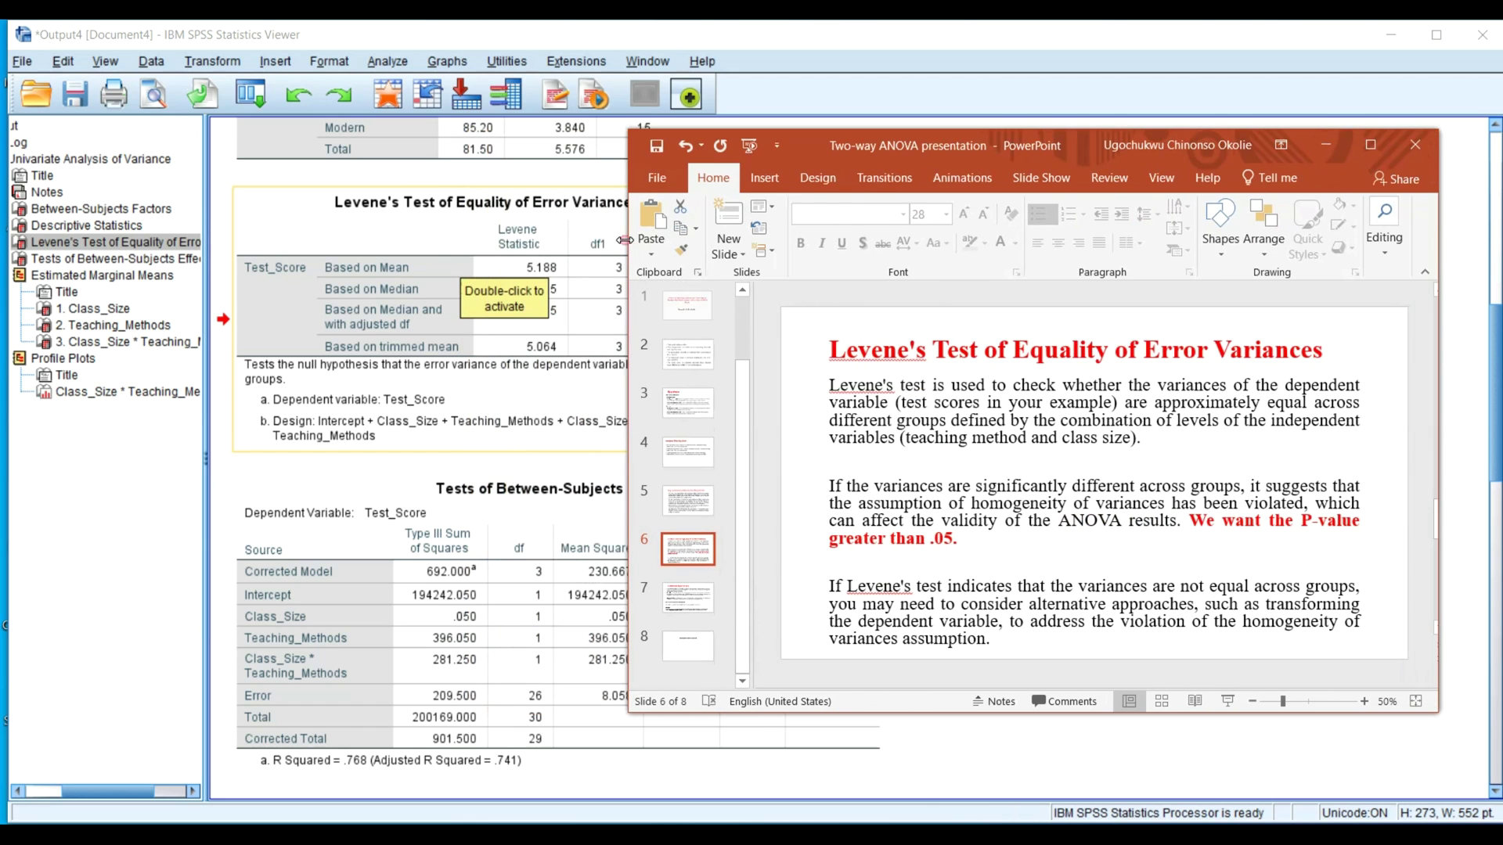